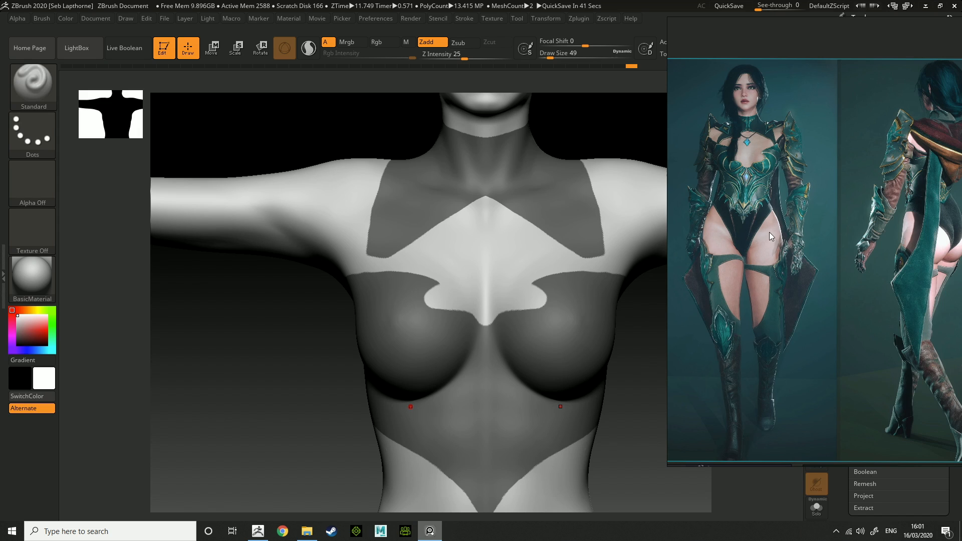
Step: Compare the character outfit reference with the mask painted on the body's neck, chest and side
mouse_move(749, 216)
right_down()
mouse_move(771, 200)
mouse_move(756, 233)
right_up()
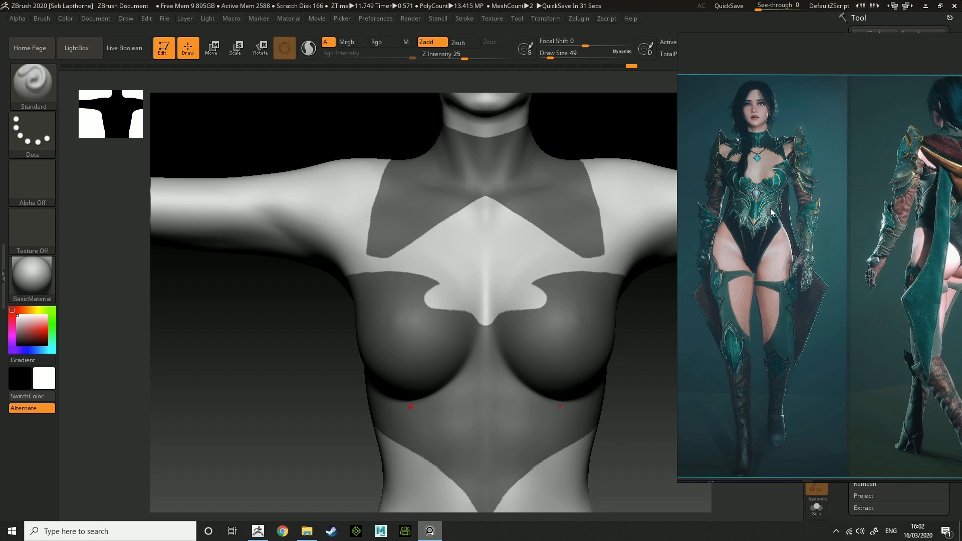
mouse_move(834, 210)
mouse_down()
mouse_move(815, 224)
mouse_move(765, 214)
mouse_move(839, 211)
mouse_up()
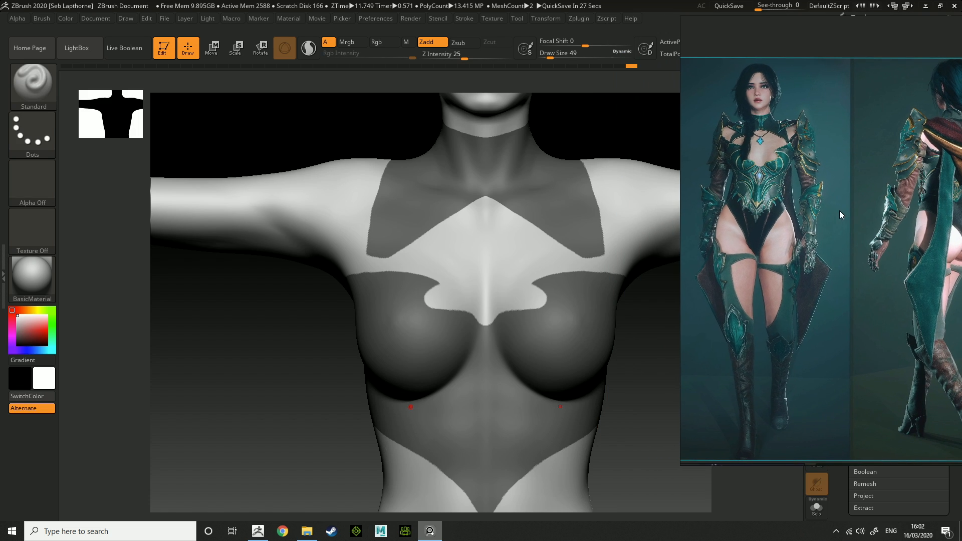
click(648, 328)
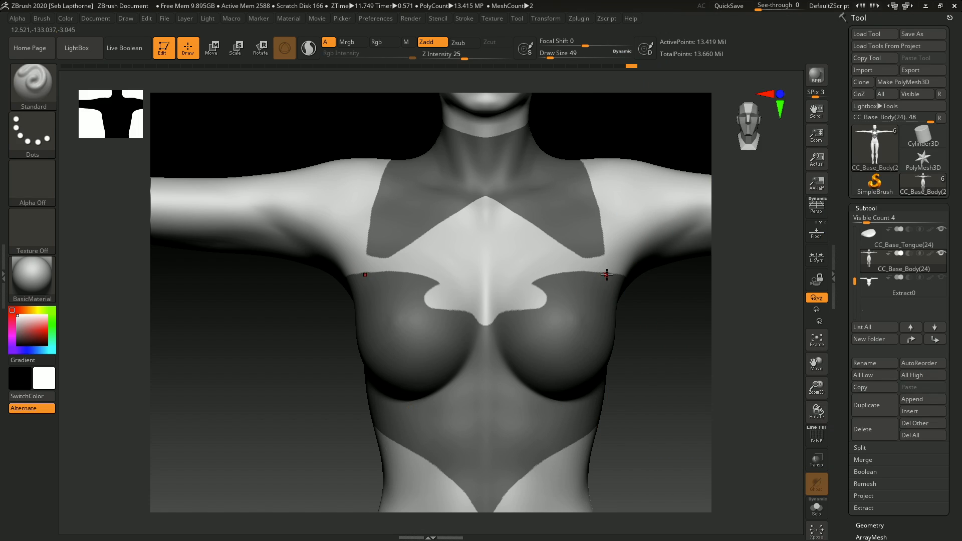
mouse_move(606, 274)
ctrl+right_down()
mouse_move(516, 183)
mouse_move(554, 209)
mouse_move(521, 217)
mouse_move(528, 247)
mouse_move(530, 221)
mouse_move(529, 256)
mouse_move(493, 318)
mouse_move(522, 275)
mouse_move(506, 260)
mouse_move(525, 232)
mouse_move(539, 263)
mouse_move(451, 342)
mouse_move(458, 290)
ctrl+right_up()
right_drag(458, 290, 474, 277)
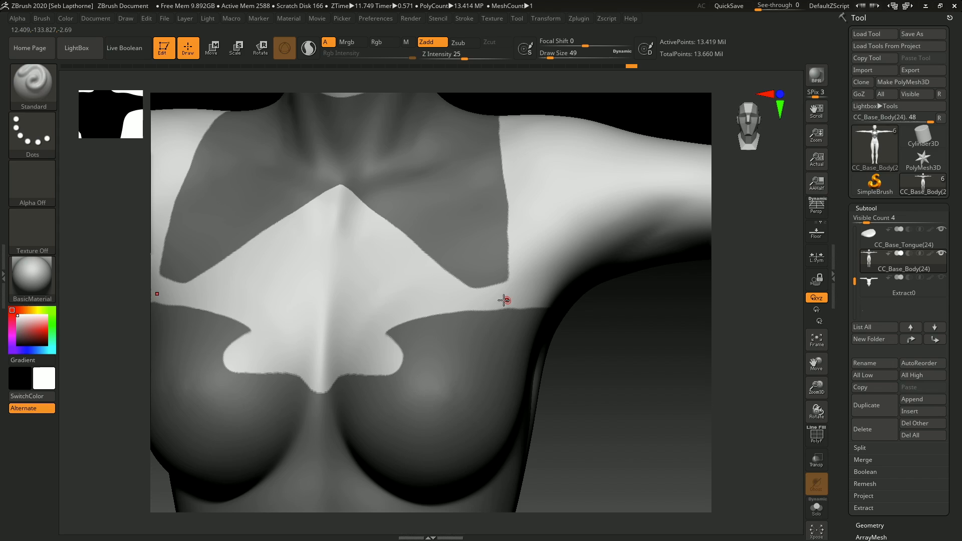
right_drag(490, 305, 466, 299)
ctrl+right_drag(466, 299, 468, 270)
right_drag(522, 298, 493, 296)
ctrl+right_drag(568, 315, 572, 354)
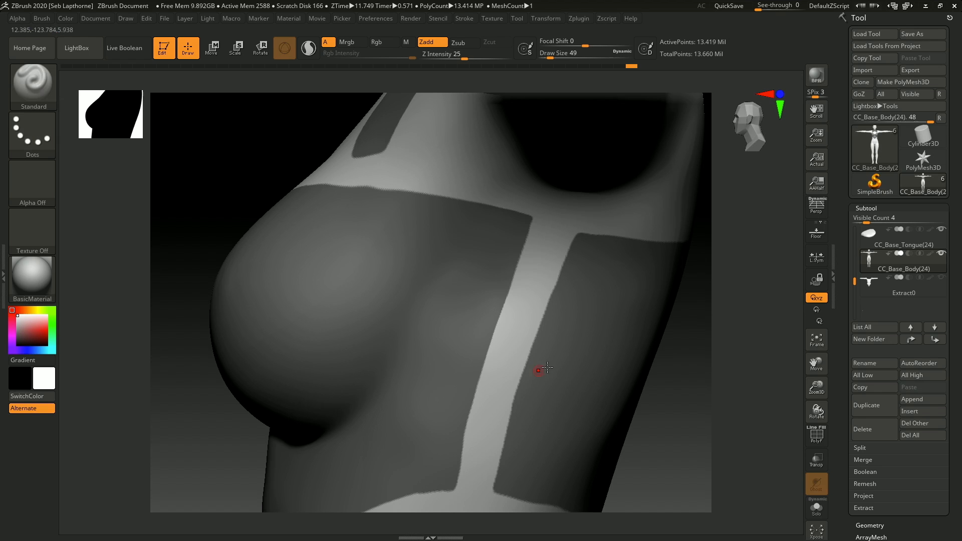
ctrl+right_drag(539, 369, 601, 310)
ctrl+right_drag(601, 311, 585, 275)
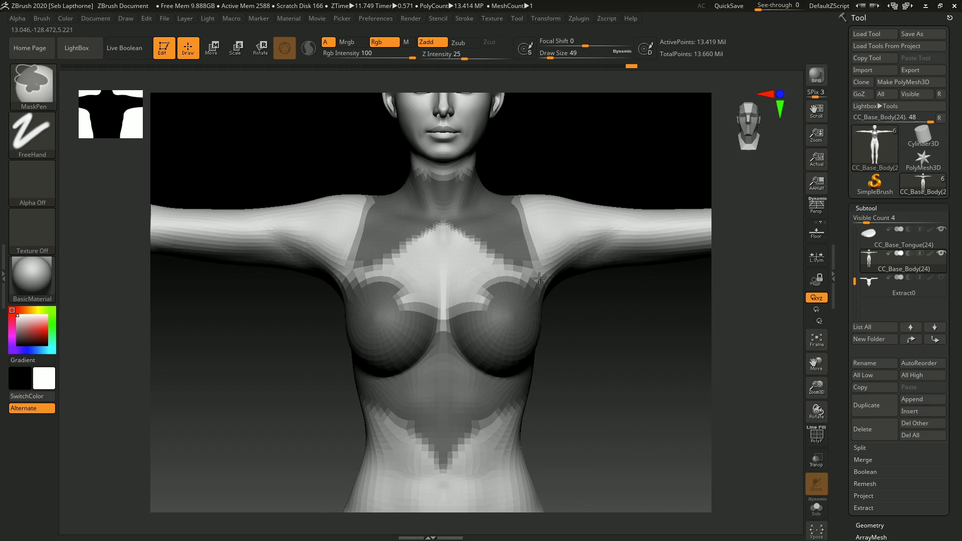
ctrl+right_drag(498, 345, 503, 419)
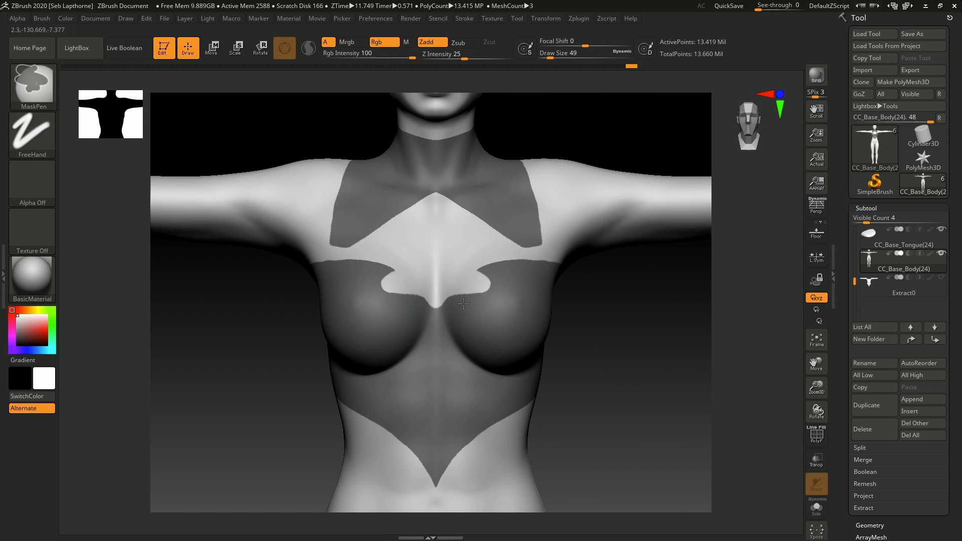
ctrl+right_drag(483, 279, 493, 401)
Step: Try the larger draw sizes 595 and 244 over the masked chest, and return the draw size to 49
mouse_move(554, 58)
mouse_down()
mouse_move(582, 59)
mouse_move(571, 58)
mouse_up()
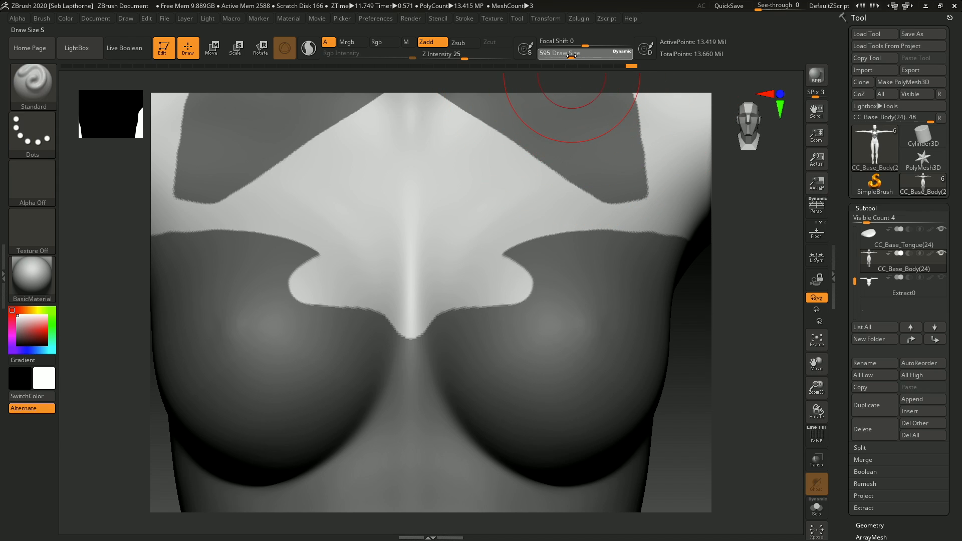
mouse_move(473, 341)
ctrl+right_down()
mouse_move(501, 253)
mouse_move(509, 329)
ctrl+right_up()
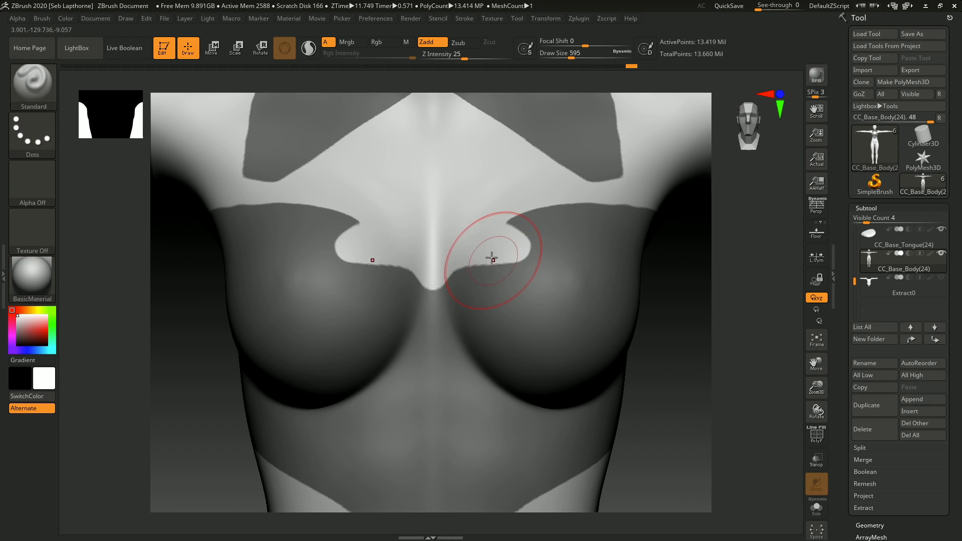
drag(569, 53, 559, 53)
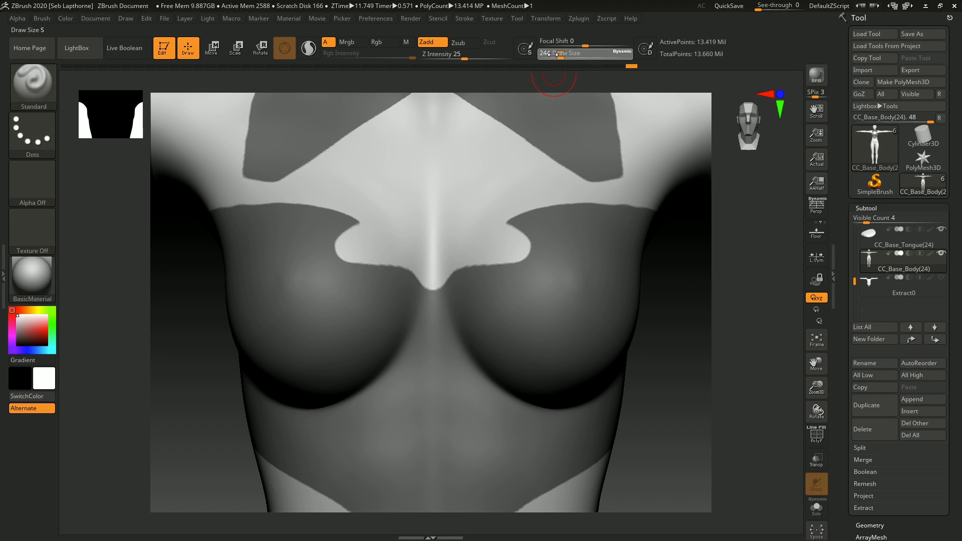
drag(552, 54, 543, 54)
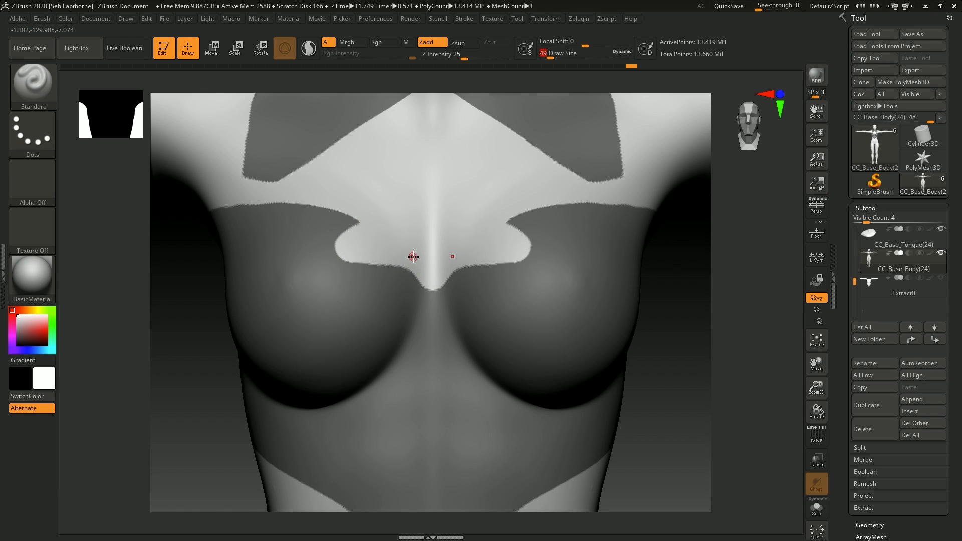
Step: Extract the masked garment area of the body as a new mesh with Extract+Sharp
ctrl+right_drag(420, 274, 425, 221)
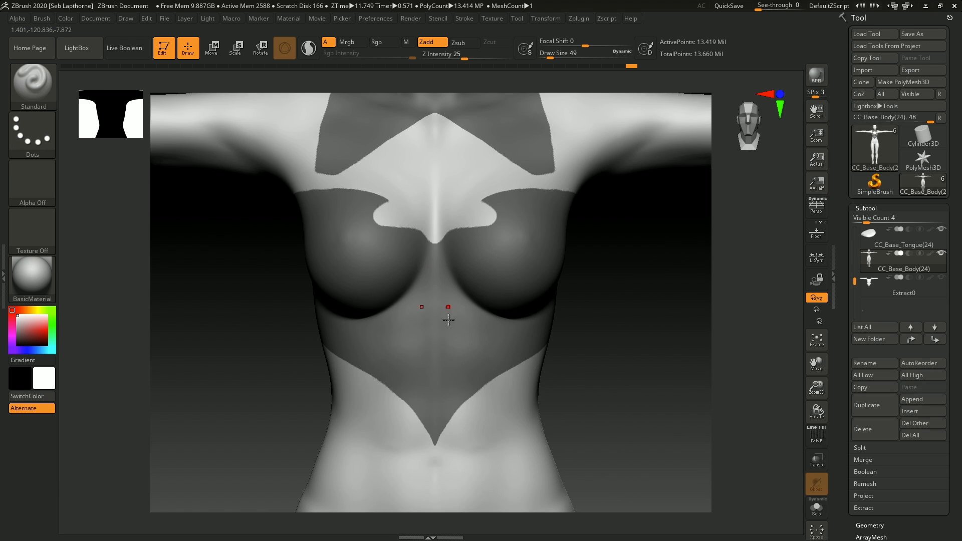
right_drag(468, 419, 572, 300)
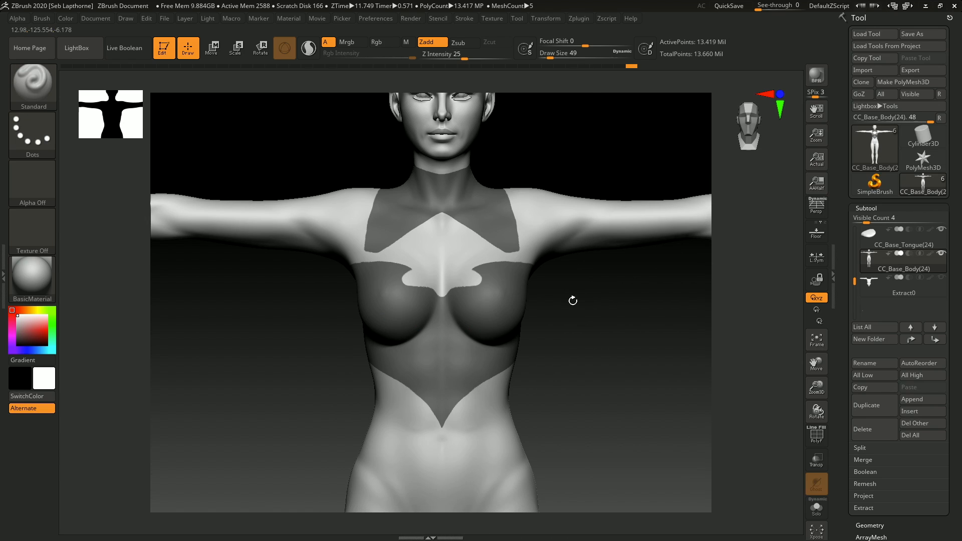
click(577, 19)
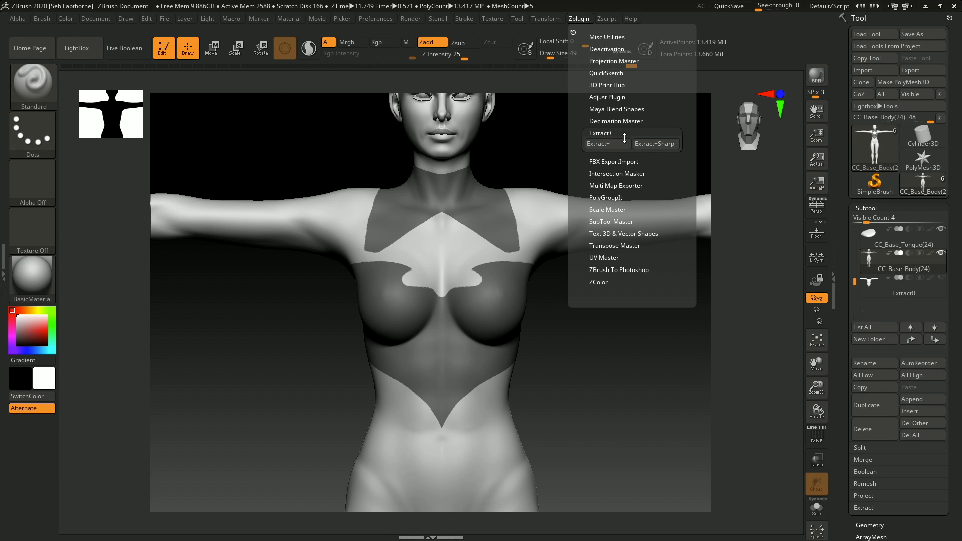
click(653, 143)
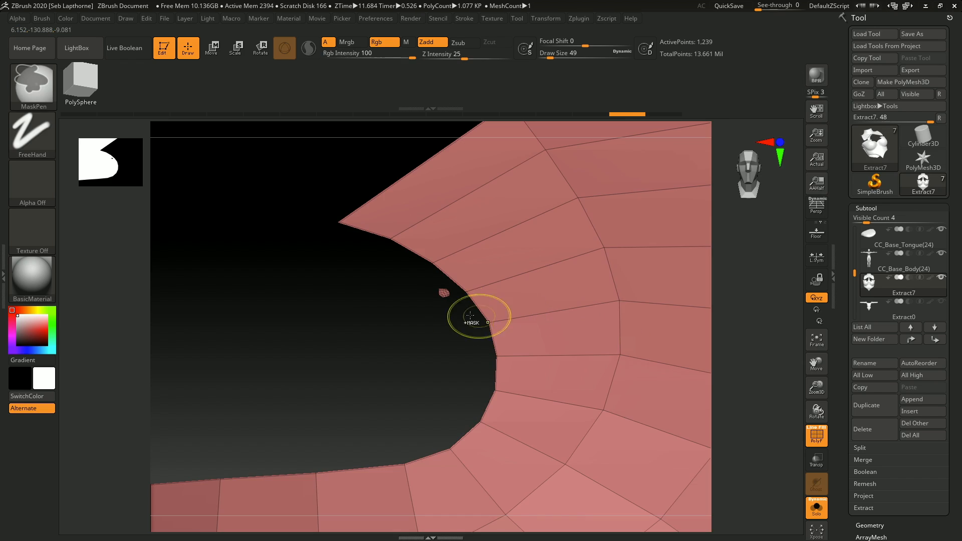
Step: Delete the small stray mesh island beside the curved neckline cutout using the ZModeler polygon Delete action
mouse_move(476, 317)
mouse_down()
mouse_move(429, 376)
mouse_move(440, 360)
mouse_move(398, 335)
mouse_up()
ctrl+right_drag(453, 346, 491, 457)
ctrl+right_drag(487, 338, 418, 376)
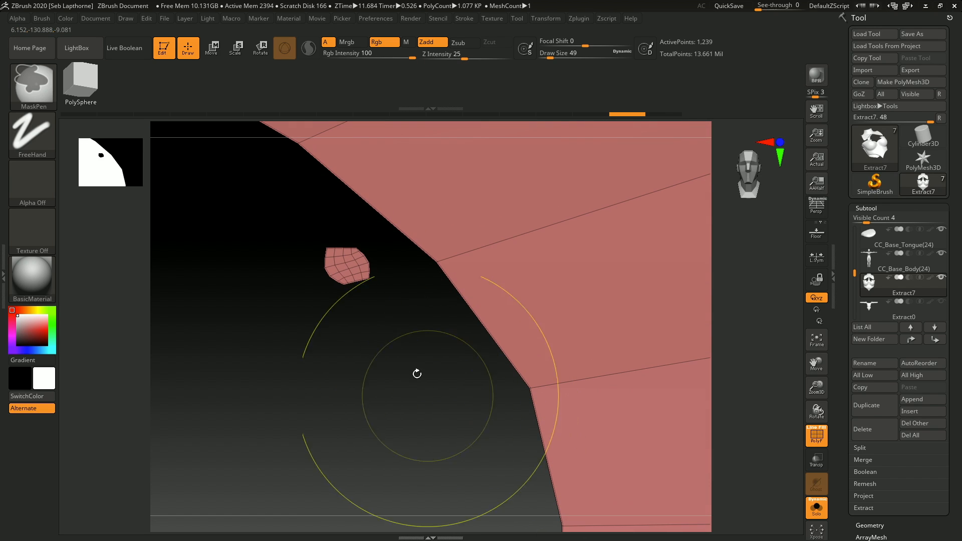
key(space)
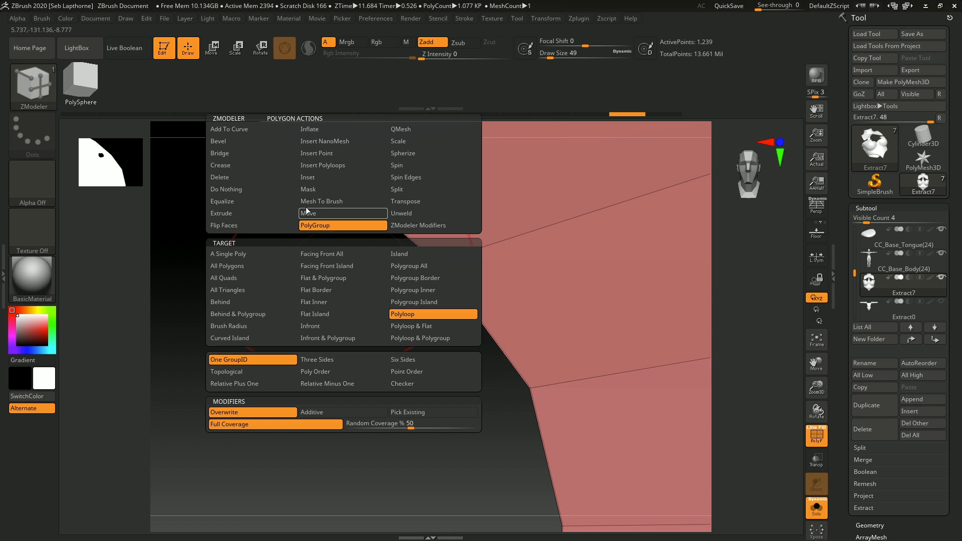
click(259, 179)
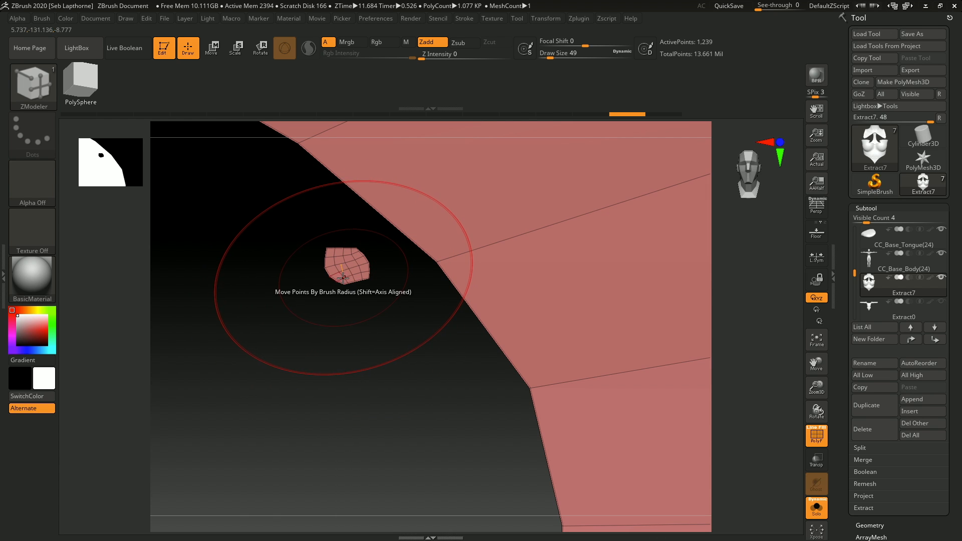
click(344, 273)
Step: Move the boundary points at the lower tip of the shoulder piece with ZModeler to form a wider, flatter end
ctrl+right_drag(343, 282, 256, 210)
ctrl+right_drag(386, 378, 528, 243)
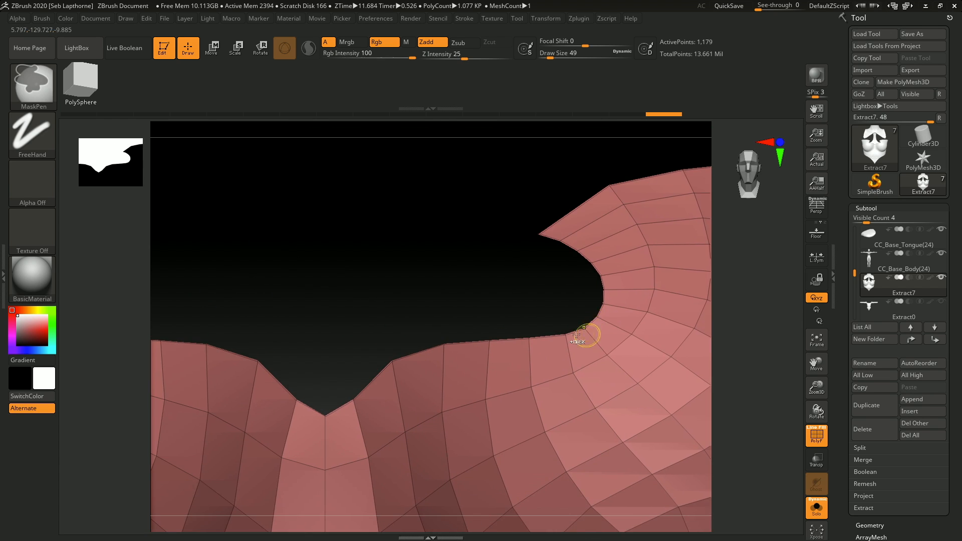
mouse_move(584, 335)
ctrl+right_down()
mouse_move(459, 326)
mouse_move(466, 286)
ctrl+right_up()
mouse_move(556, 303)
right_down()
mouse_move(440, 321)
mouse_move(494, 310)
mouse_move(443, 304)
mouse_move(483, 302)
mouse_move(457, 325)
mouse_move(481, 326)
mouse_move(404, 307)
mouse_move(360, 399)
mouse_move(420, 391)
mouse_move(400, 290)
right_up()
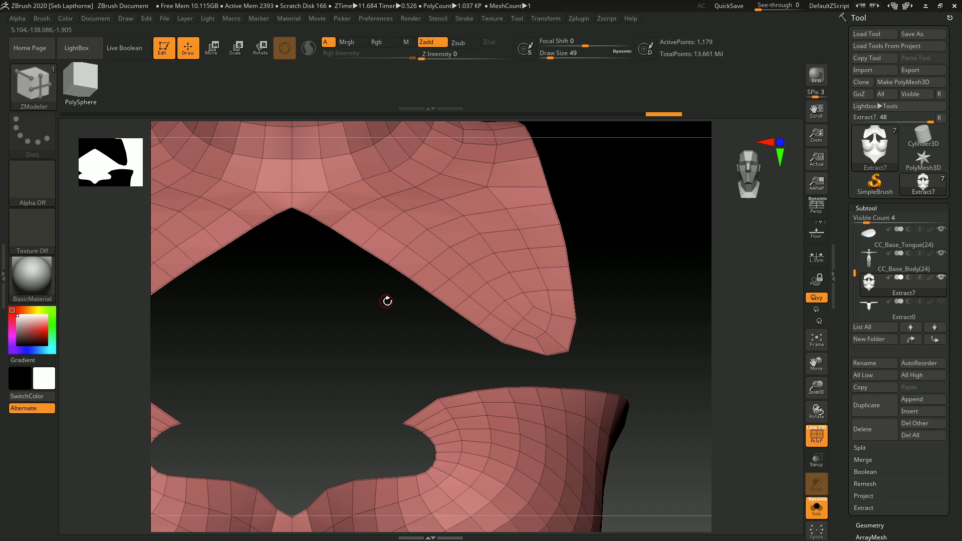
ctrl+right_drag(402, 353, 425, 287)
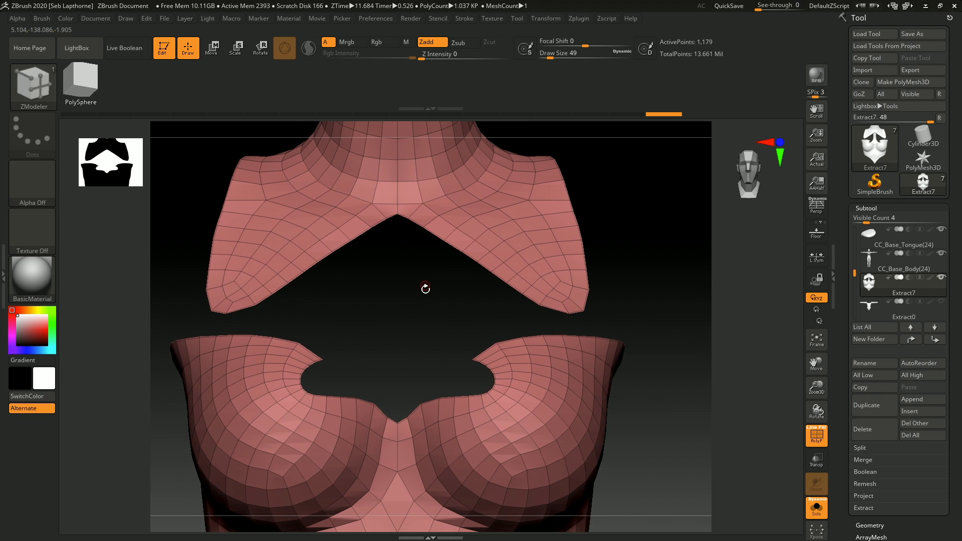
ctrl+right_drag(564, 308, 556, 326)
right_drag(514, 300, 522, 301)
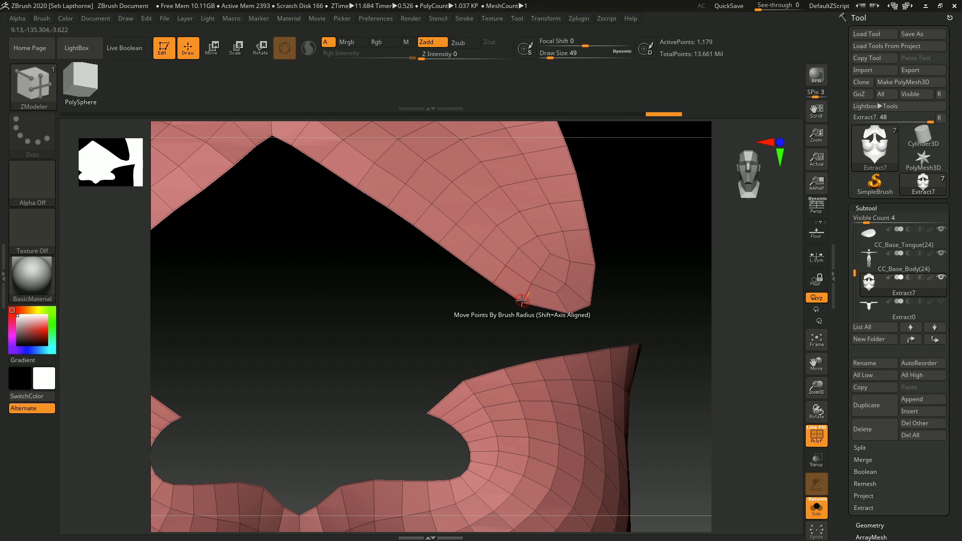
drag(533, 315, 531, 316)
right_drag(580, 314, 543, 314)
drag(589, 316, 588, 316)
right_drag(588, 315, 542, 315)
Step: Bridge the shoulder piece's lower edges to the facing upper edges of the bust piece with the ZModeler Bridge edge action
key(space)
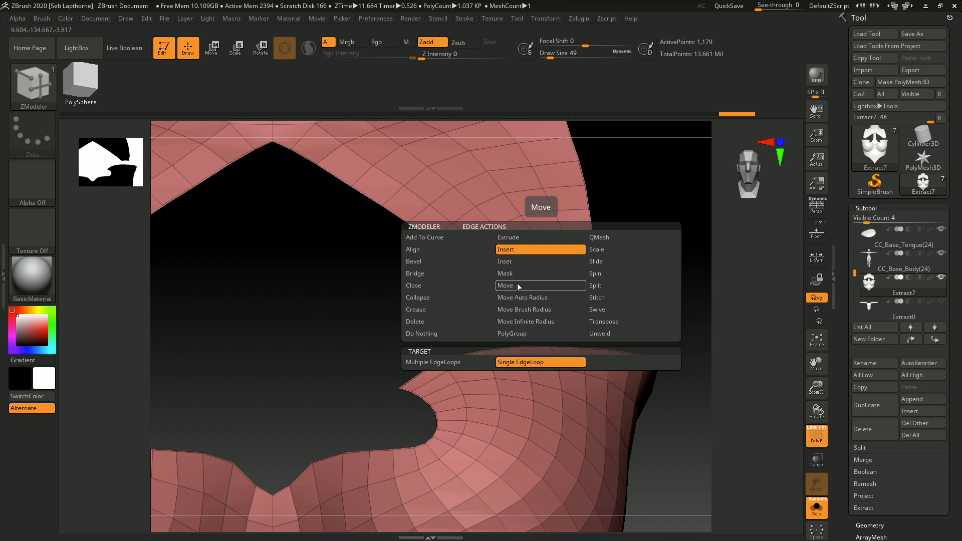
click(589, 285)
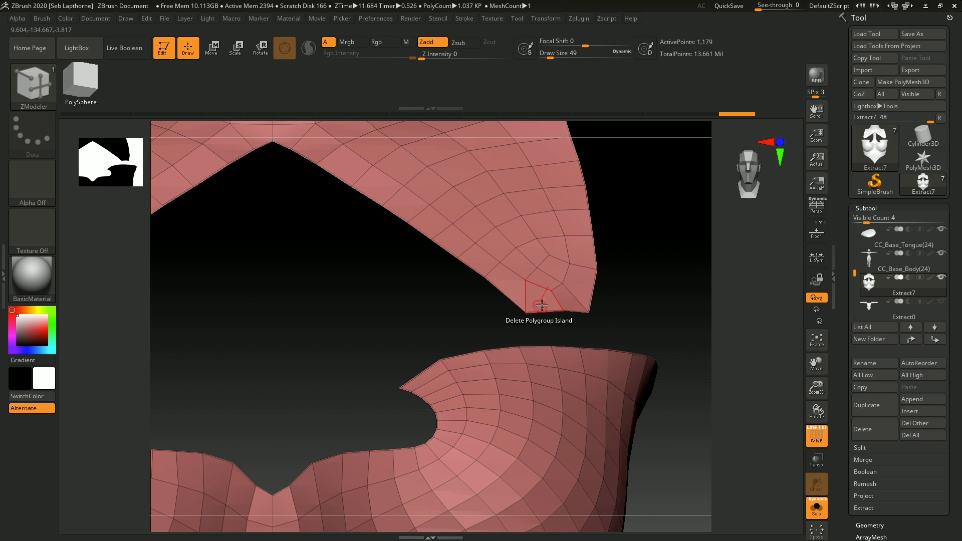
right_drag(494, 306, 526, 293)
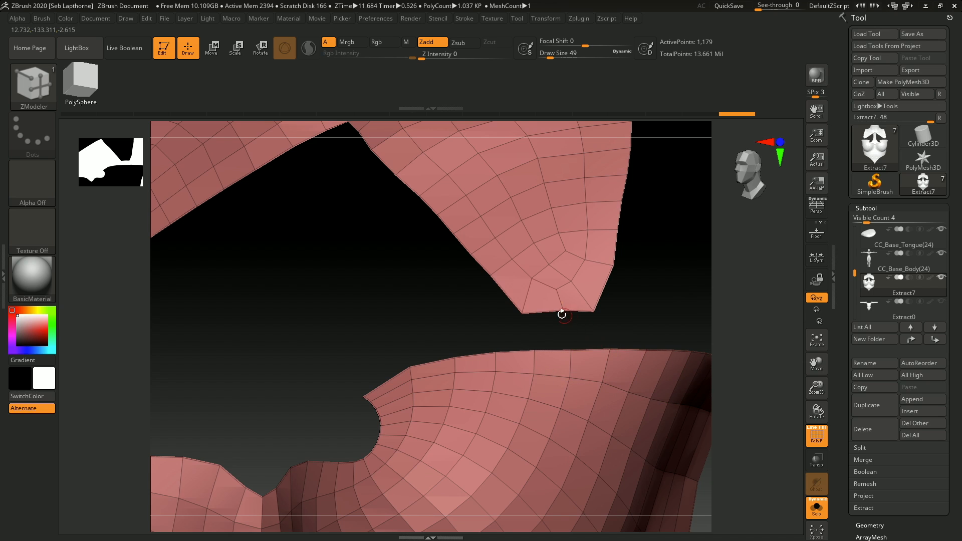
right_drag(542, 280, 560, 350)
key(space)
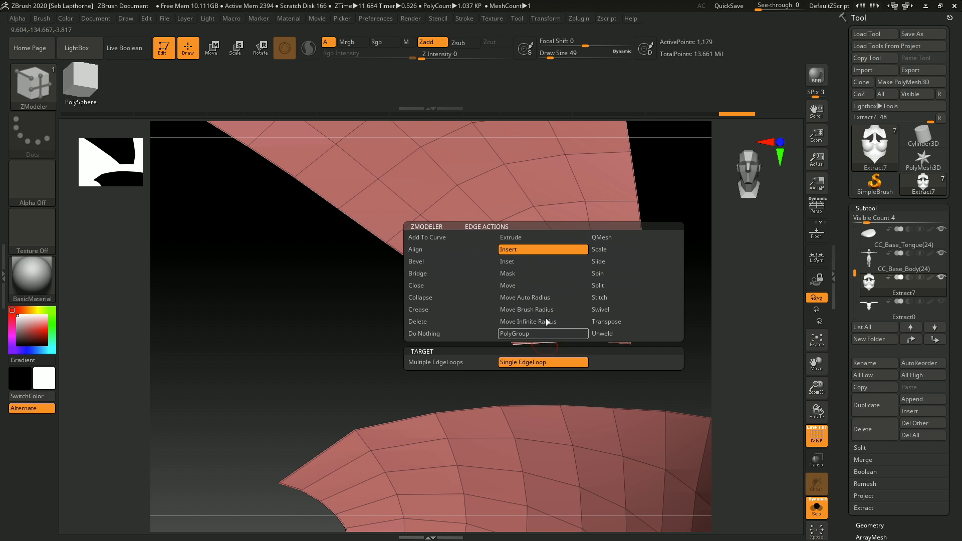
click(447, 273)
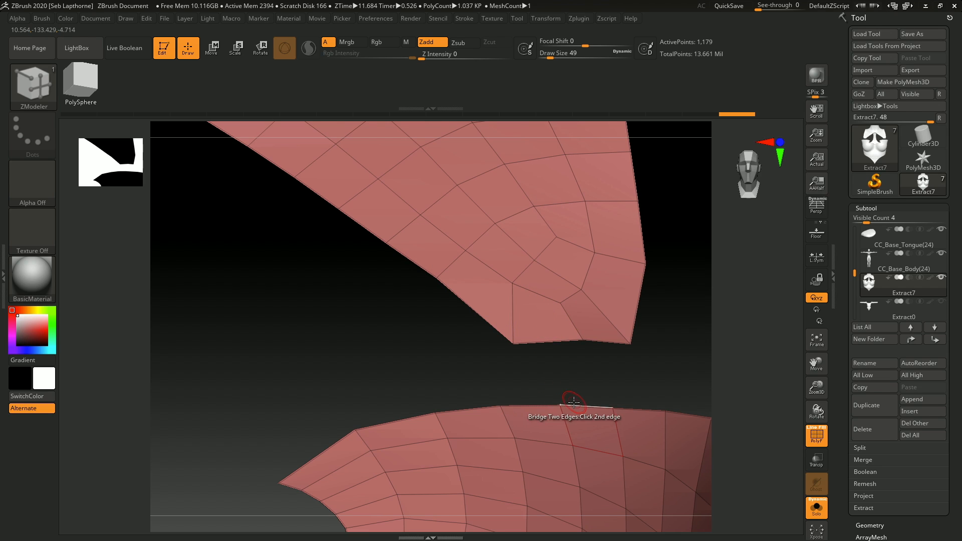
click(530, 405)
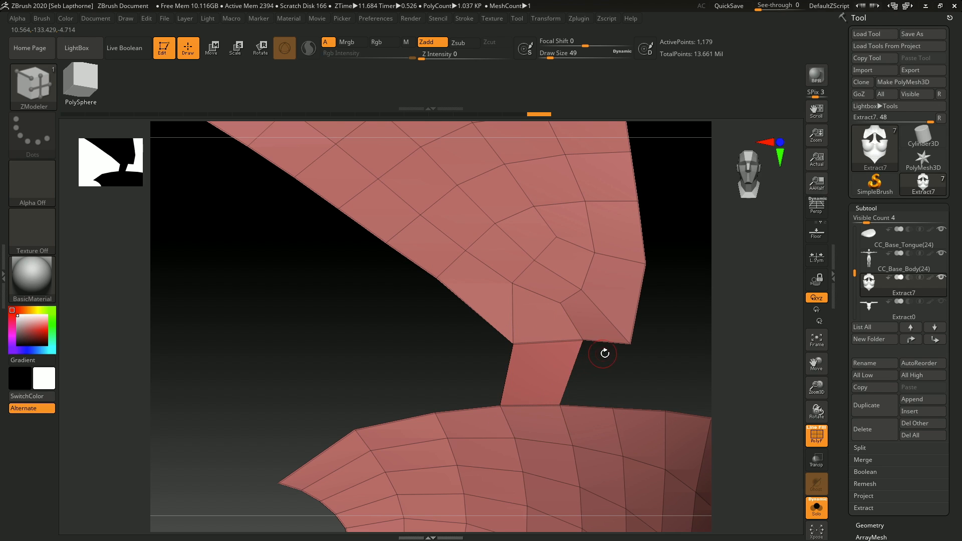
click(585, 405)
Step: Examine the bridged straps and the side gap of the extracted garment from the front and the side
ctrl+right_drag(551, 280, 599, 307)
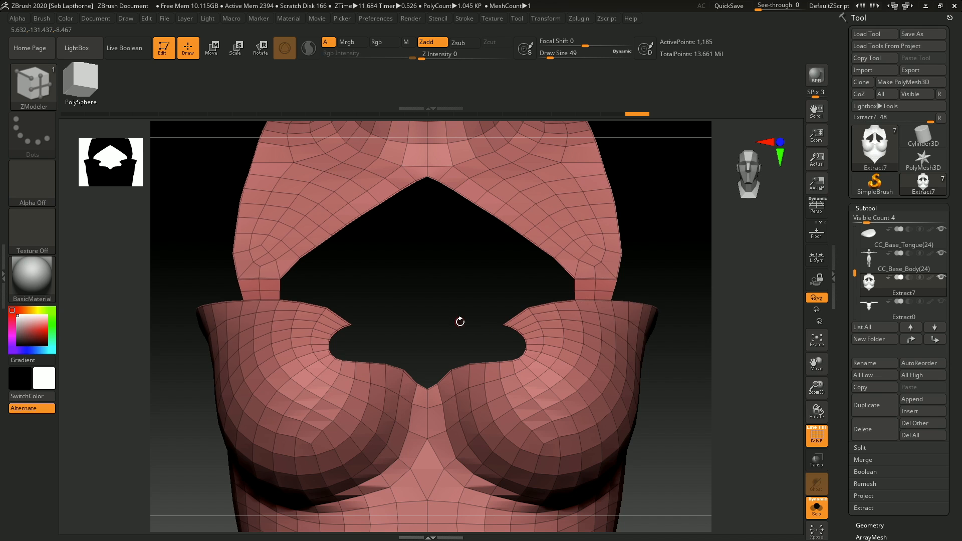
mouse_move(460, 322)
right_down()
mouse_move(457, 286)
mouse_move(513, 284)
mouse_move(509, 300)
mouse_move(525, 342)
mouse_move(504, 344)
mouse_move(452, 388)
mouse_move(502, 330)
mouse_move(488, 287)
mouse_move(493, 360)
mouse_move(541, 313)
right_up()
mouse_move(541, 313)
right_down()
mouse_move(514, 320)
mouse_move(564, 311)
right_up()
mouse_move(621, 384)
right_down()
mouse_move(524, 353)
mouse_move(590, 346)
mouse_move(560, 395)
right_up()
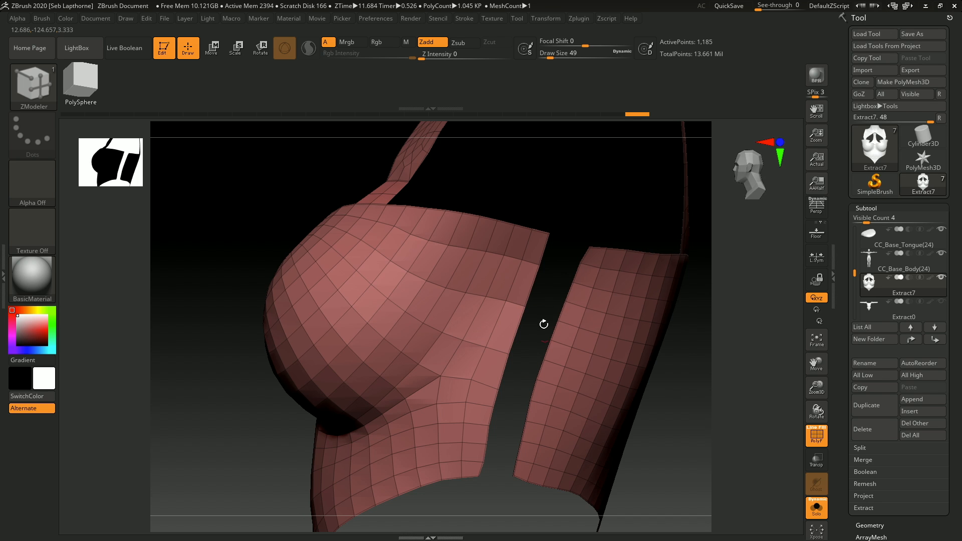
ctrl+right_drag(543, 324, 534, 273)
mouse_move(445, 333)
ctrl+right_down()
mouse_move(448, 386)
mouse_move(486, 296)
mouse_move(475, 348)
mouse_move(440, 324)
mouse_move(501, 348)
mouse_move(483, 386)
mouse_move(475, 333)
mouse_move(529, 336)
mouse_move(547, 459)
ctrl+right_up()
shift+right_drag(523, 371, 488, 341)
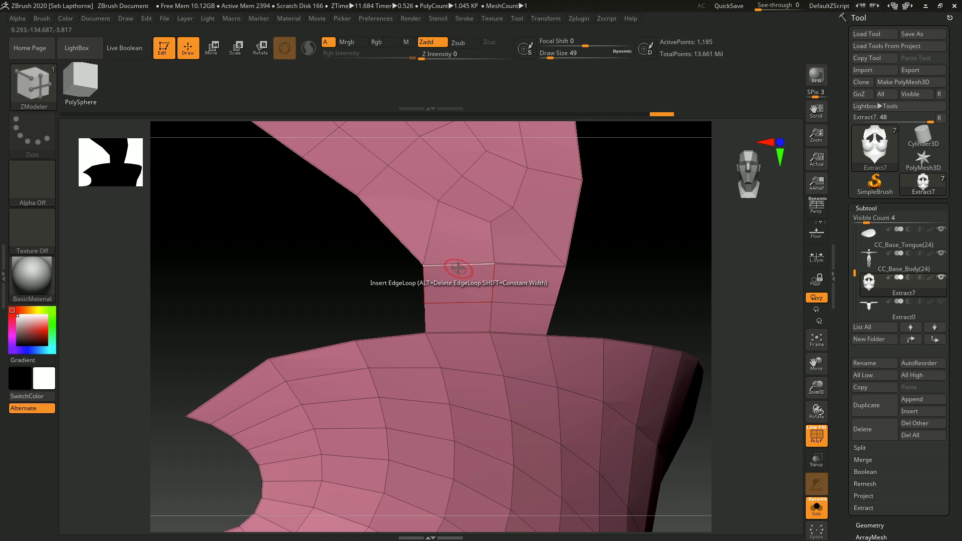
Step: Uncrease the edges across the strap where the bridge meets the shoulder piece, using the ZModeler Crease edge action
key(space)
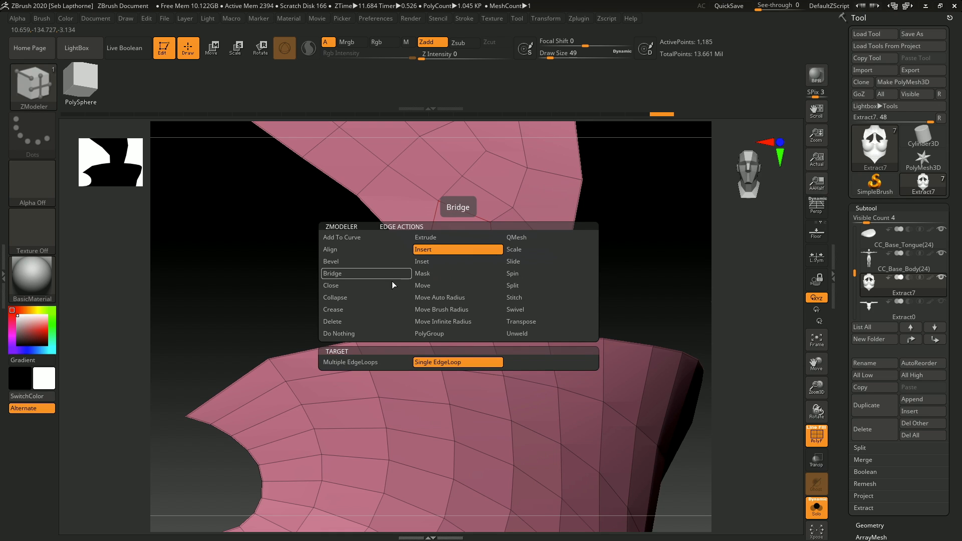
click(337, 312)
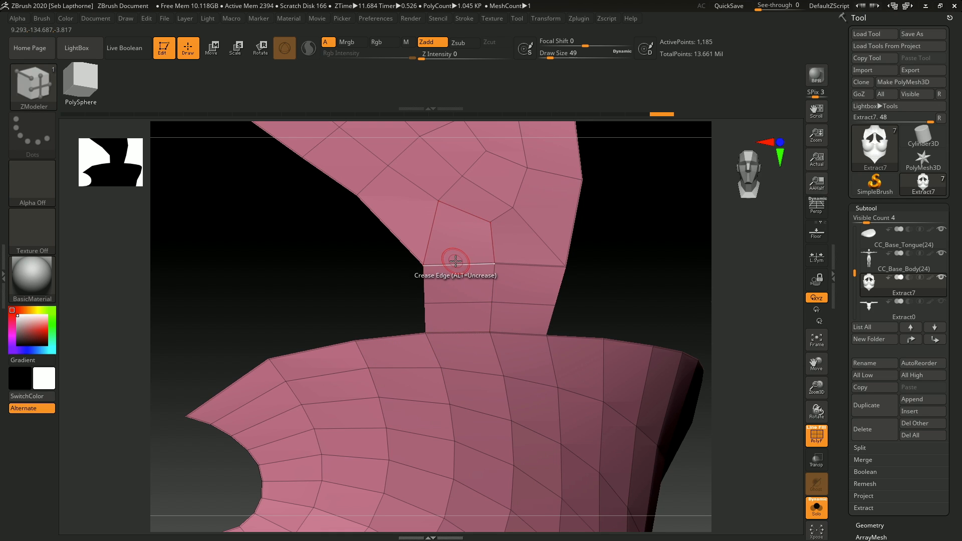
key(space)
click(395, 373)
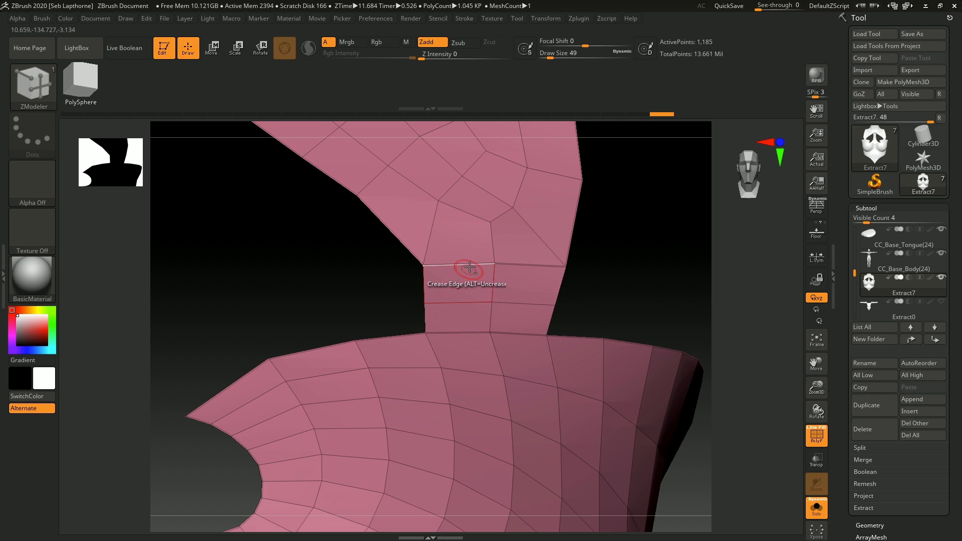
alt+click(475, 266)
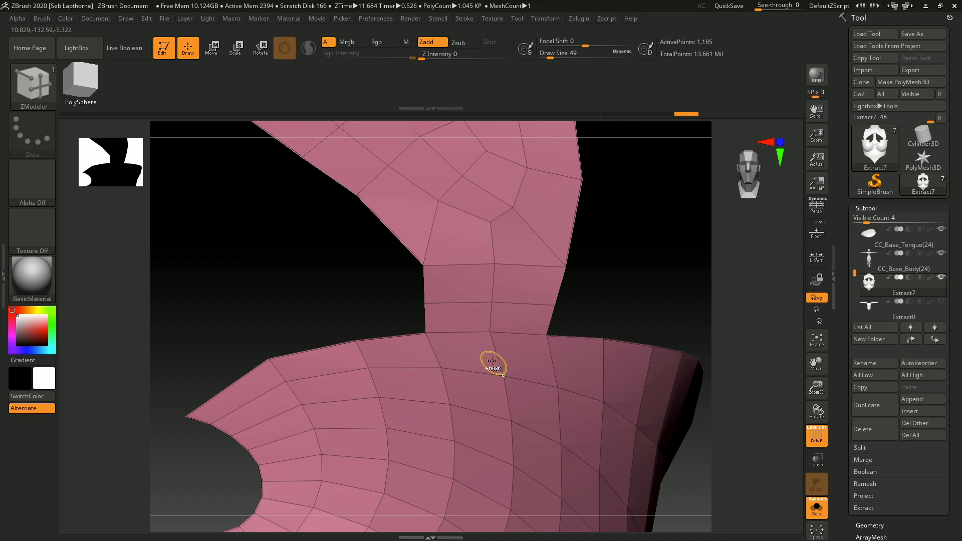
Step: Crease the outer edges on both sides of the bridged strap with the ZModeler Crease edge action, testing the shape with one subdivision
ctrl+right_drag(494, 362, 445, 381)
click(620, 285)
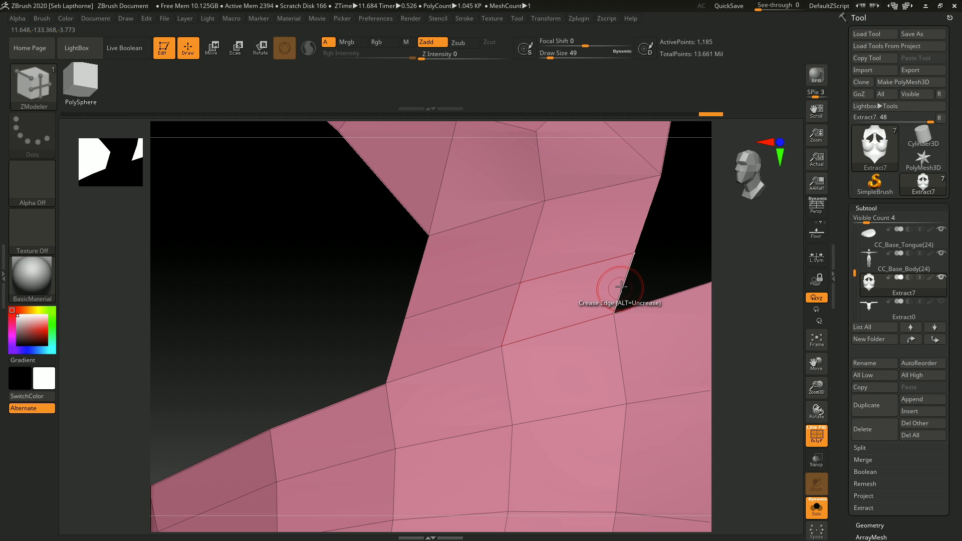
click(638, 244)
click(402, 335)
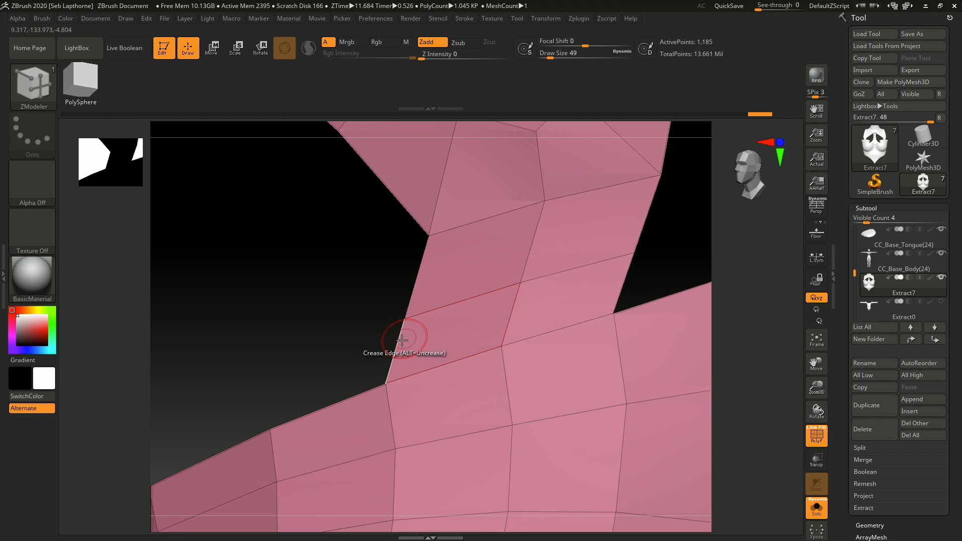
click(413, 285)
mouse_move(406, 347)
ctrl+right_down()
mouse_move(410, 306)
mouse_move(700, 306)
ctrl+right_up()
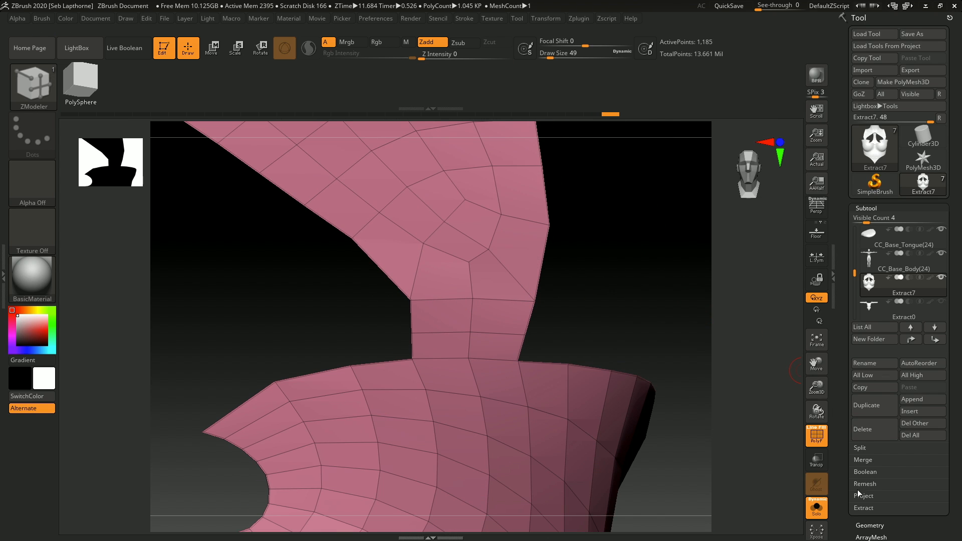
click(865, 523)
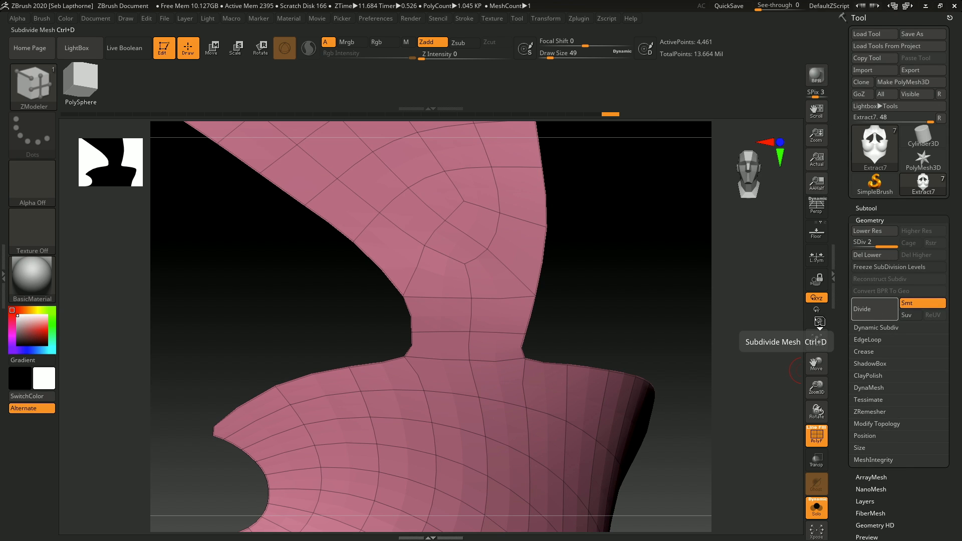
ctrl+right_drag(430, 344, 430, 376)
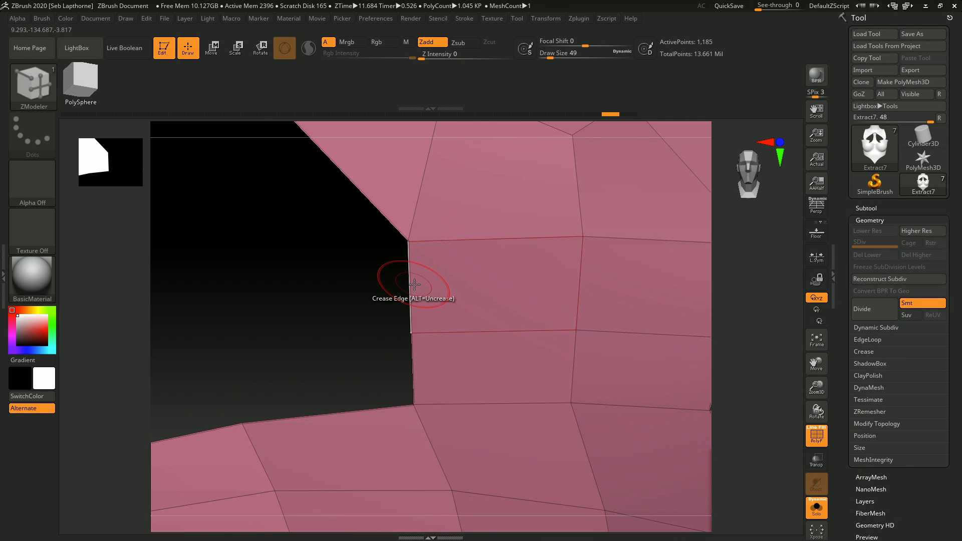
click(415, 284)
Step: Subdivide the bodice three times, review the smoothed shape without the wireframe, and undo the subdivisions
click(862, 310)
click(863, 310)
click(862, 311)
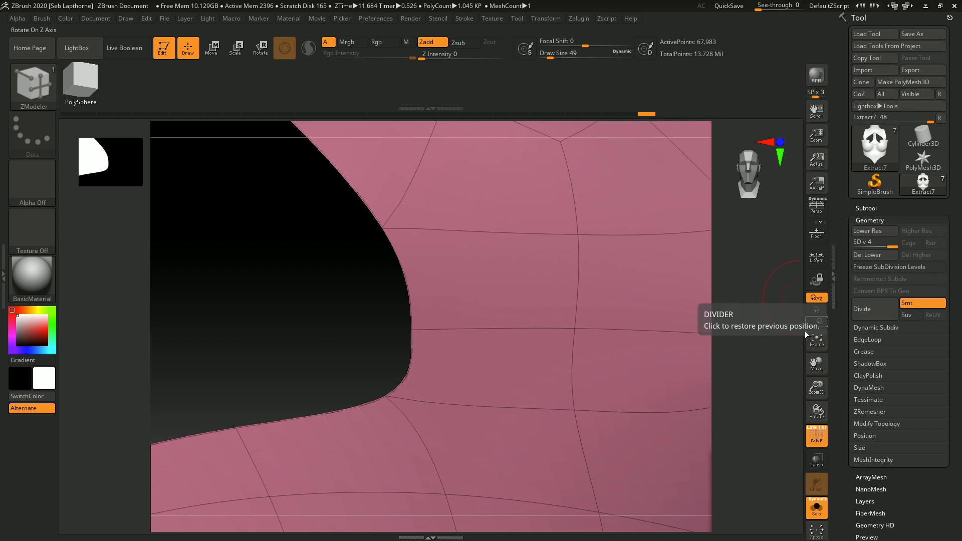
ctrl+right_drag(466, 340, 448, 250)
alt+right_drag(414, 335, 477, 284)
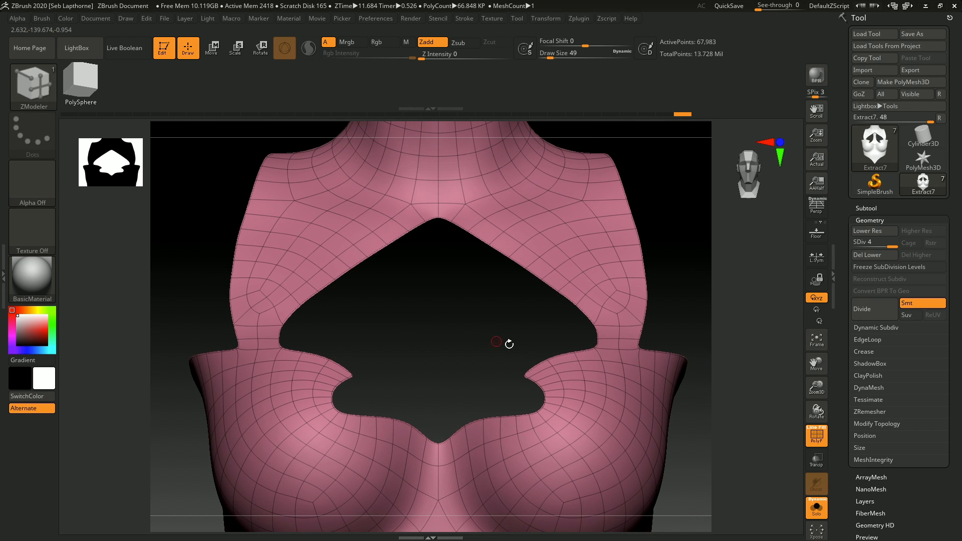
click(813, 439)
mouse_move(577, 373)
right_down()
mouse_move(501, 325)
mouse_move(426, 301)
mouse_move(457, 290)
mouse_move(541, 293)
right_up()
key(ctrl+z)
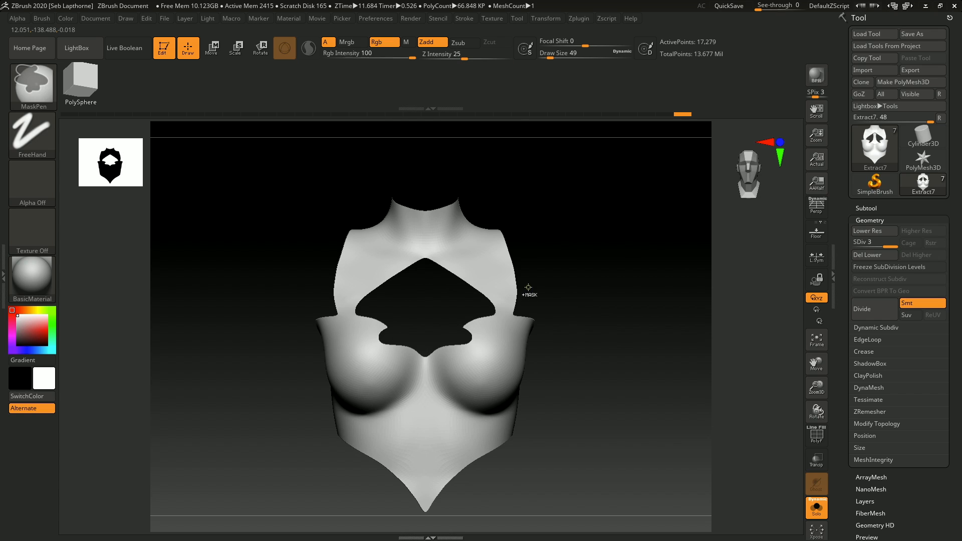
key(ctrl+z)
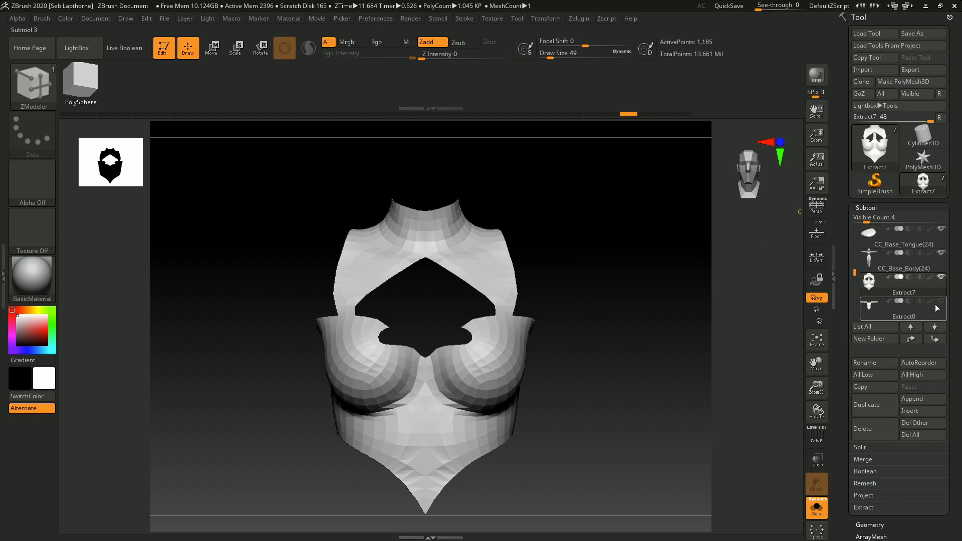
Step: Show the body together with the bodice and make the Extract0 subtool visible
click(817, 505)
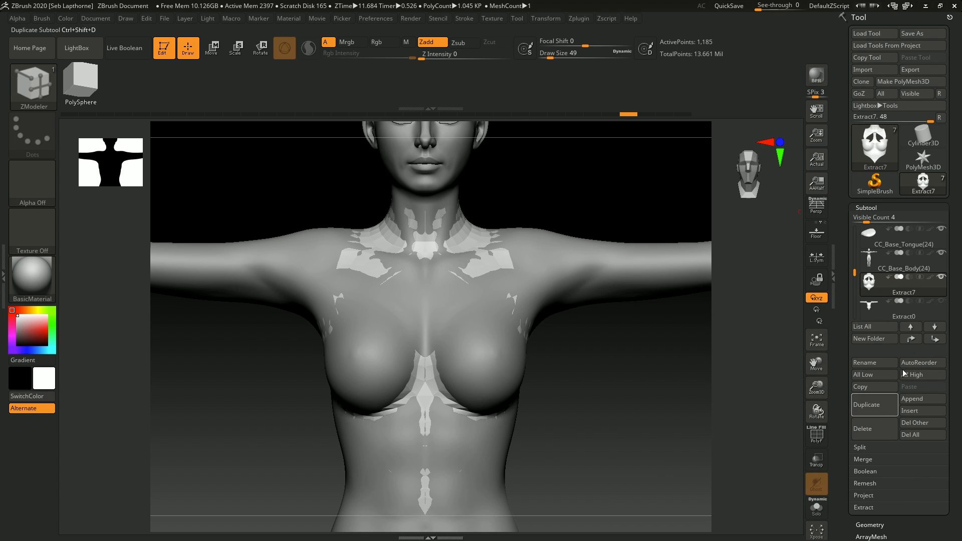
click(942, 300)
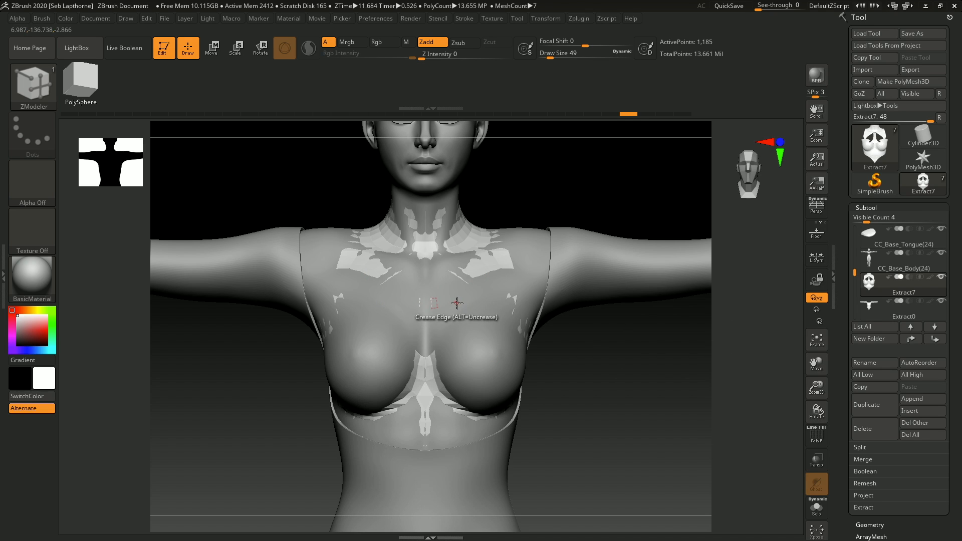
ctrl+right_drag(456, 357, 460, 298)
ctrl+right_drag(477, 364, 532, 337)
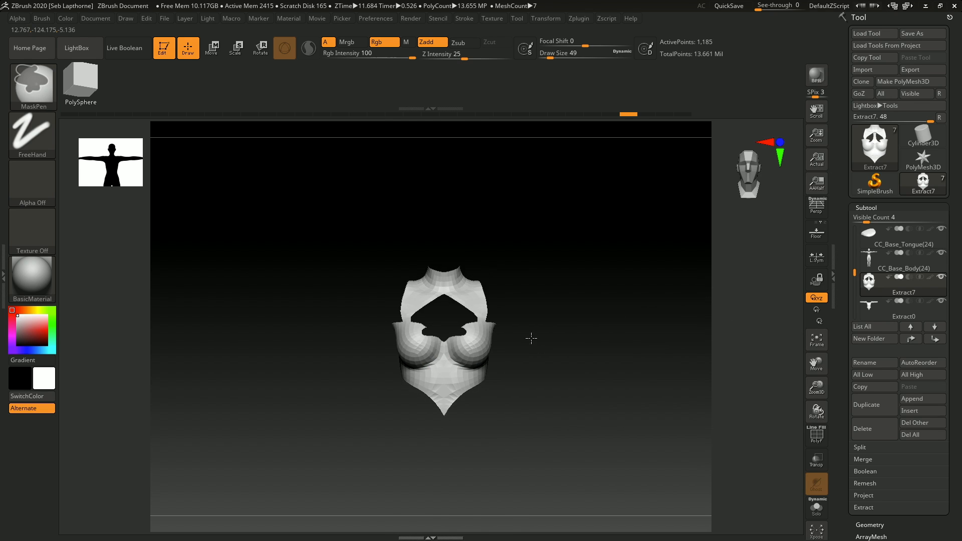
ctrl+right_drag(519, 399, 515, 445)
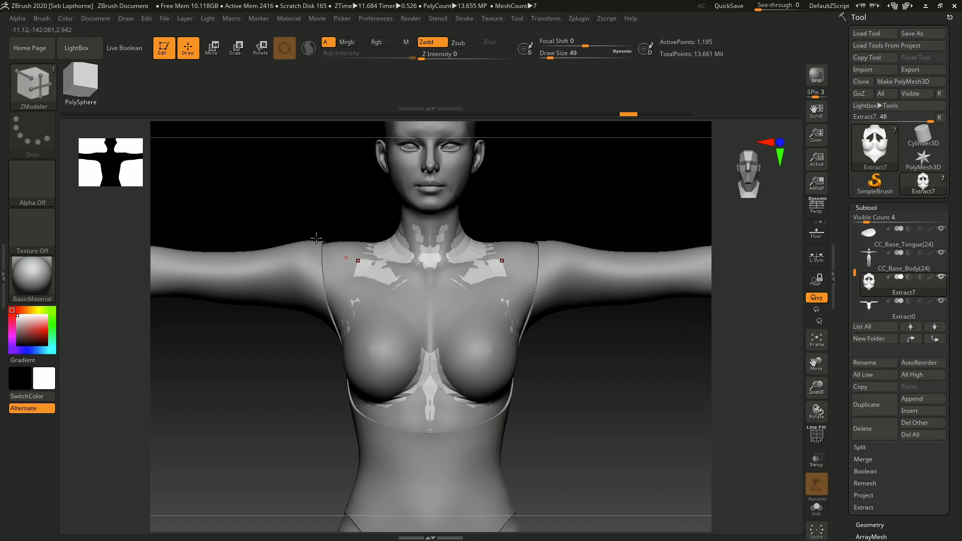
Step: Pull the bodice outward with the Move brush at draw size 2147 so it covers the body and the Extract0 garment
click(32, 91)
click(257, 99)
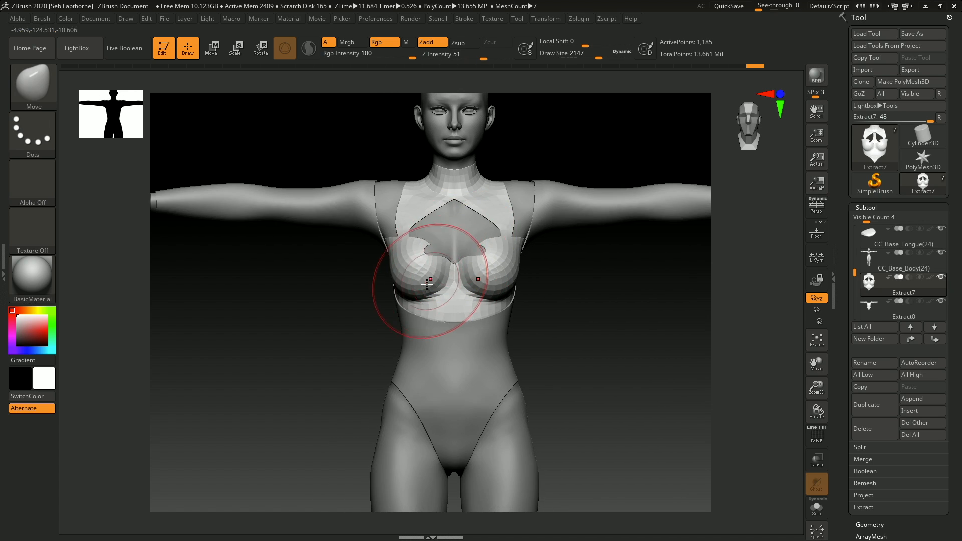
mouse_move(427, 284)
right_down()
mouse_move(501, 282)
mouse_move(464, 275)
mouse_move(478, 275)
right_up()
ctrl+right_drag(360, 265, 358, 294)
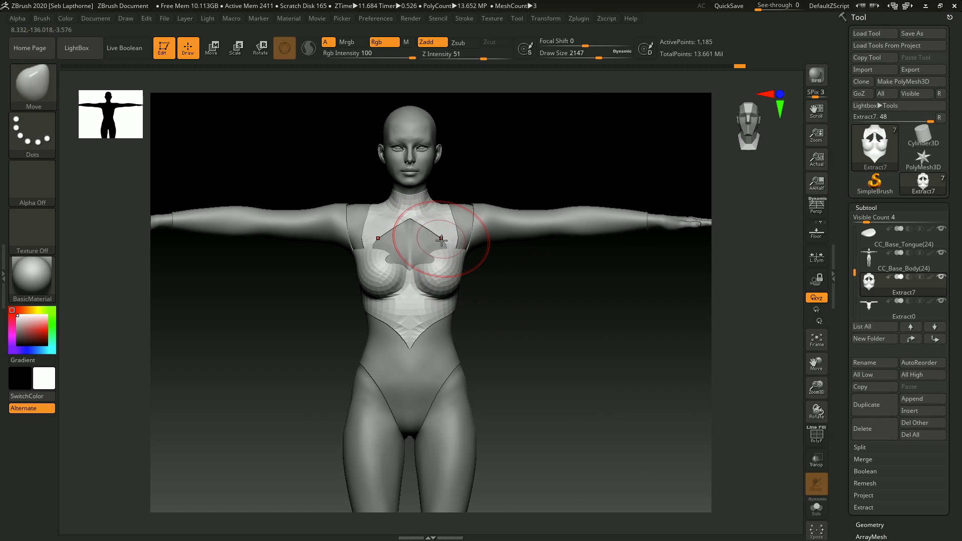
mouse_move(419, 255)
ctrl+right_down()
mouse_move(437, 307)
mouse_move(406, 258)
ctrl+right_up()
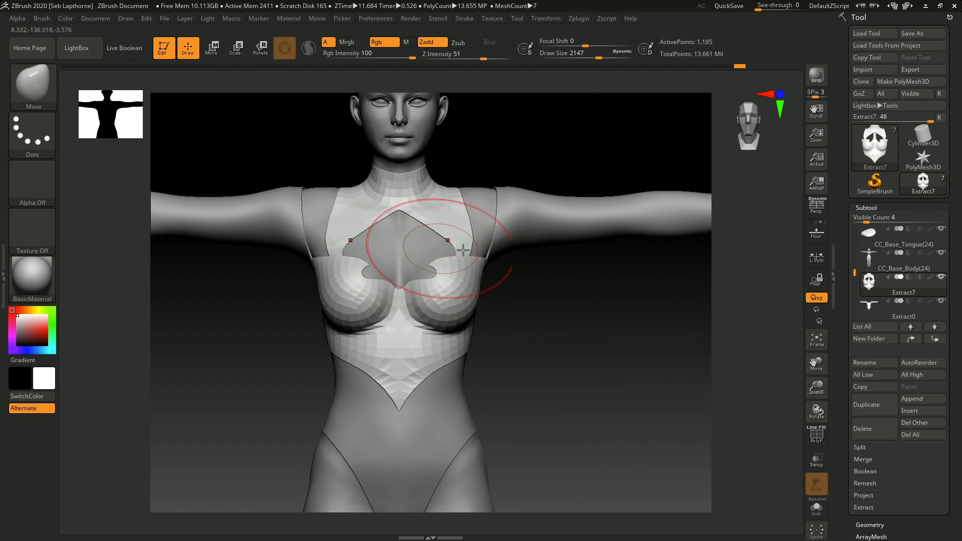
ctrl+right_drag(471, 321, 446, 371)
alt+right_drag(442, 260, 470, 296)
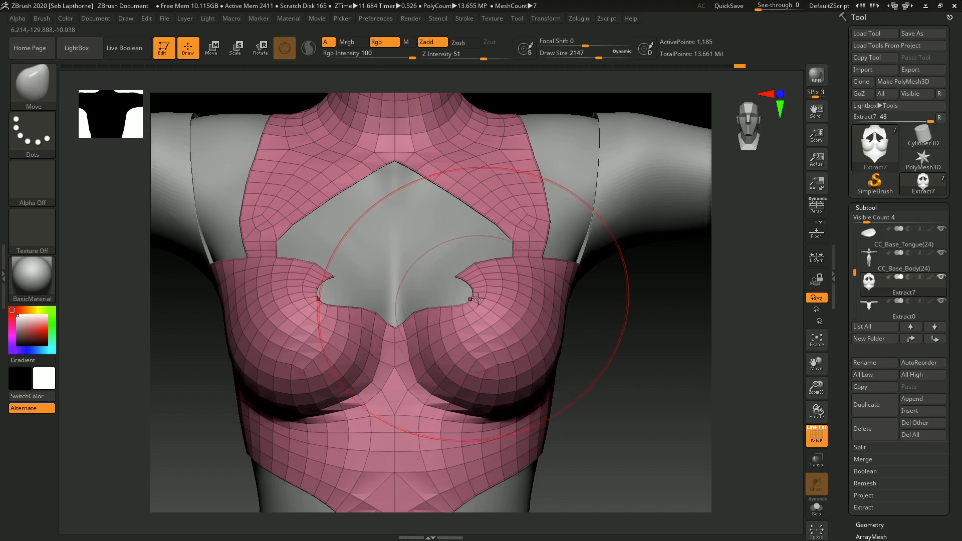
mouse_move(591, 291)
right_down()
mouse_move(479, 267)
mouse_move(542, 243)
mouse_move(403, 287)
right_up()
Step: Thicken the bodice slightly with the ZModeler QMesh polygon action, using Polygroup All as the target
click(41, 86)
click(477, 92)
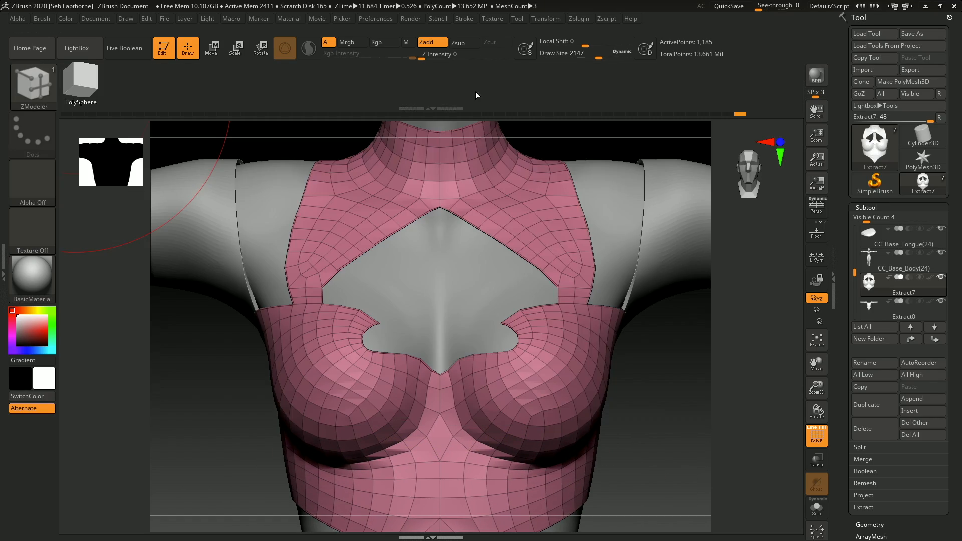
ctrl+right_drag(556, 287, 588, 324)
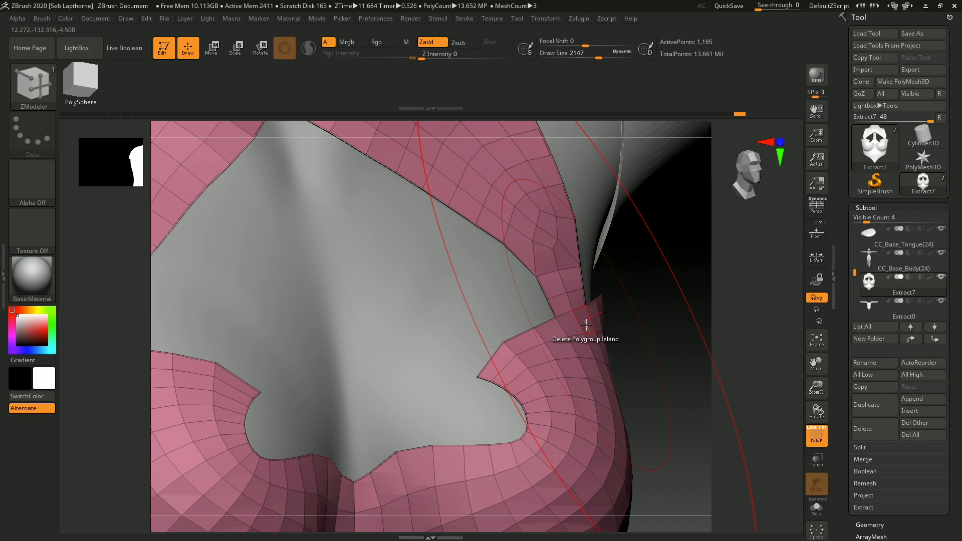
key(space)
click(660, 132)
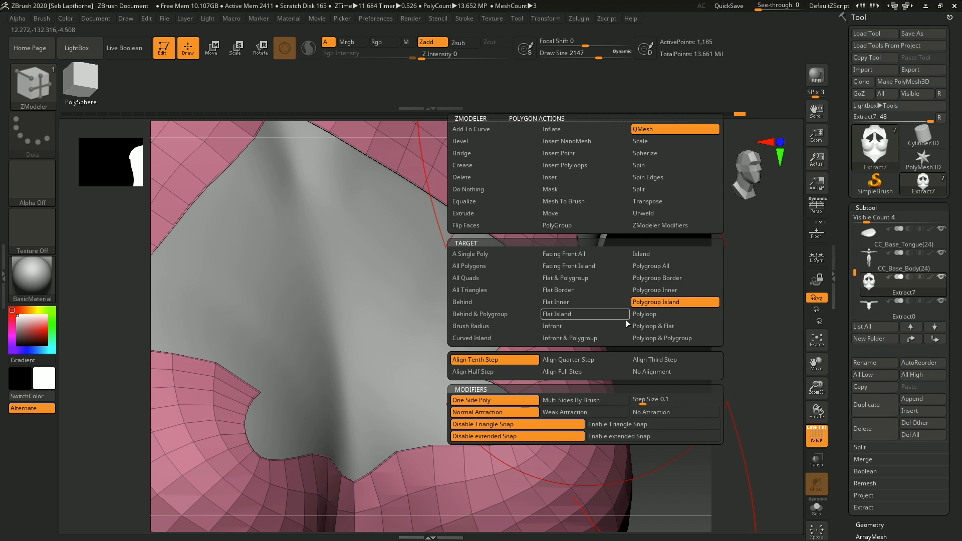
click(658, 266)
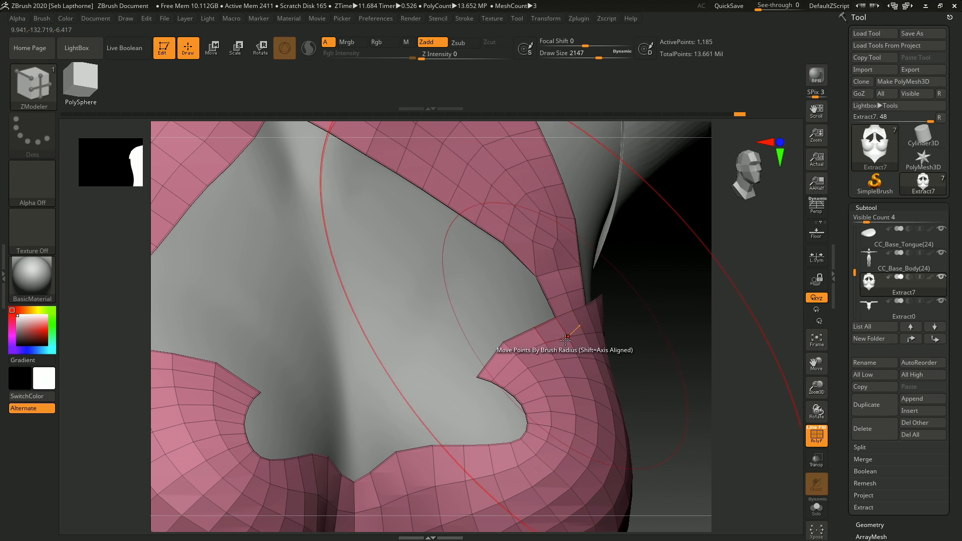
drag(576, 323, 567, 322)
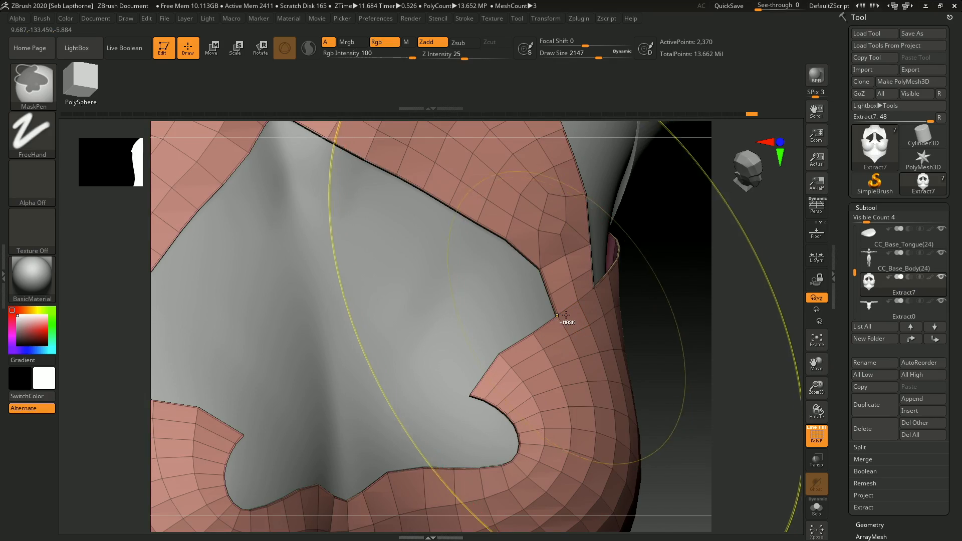
Step: Examine the thickened bodice's rim, straps and bust from several angles
mouse_move(567, 322)
ctrl+right_down()
mouse_move(576, 350)
mouse_move(611, 326)
mouse_move(522, 244)
mouse_move(483, 296)
mouse_move(489, 253)
mouse_move(468, 256)
mouse_move(515, 290)
mouse_move(509, 317)
ctrl+right_up()
alt+right_drag(474, 402, 482, 279)
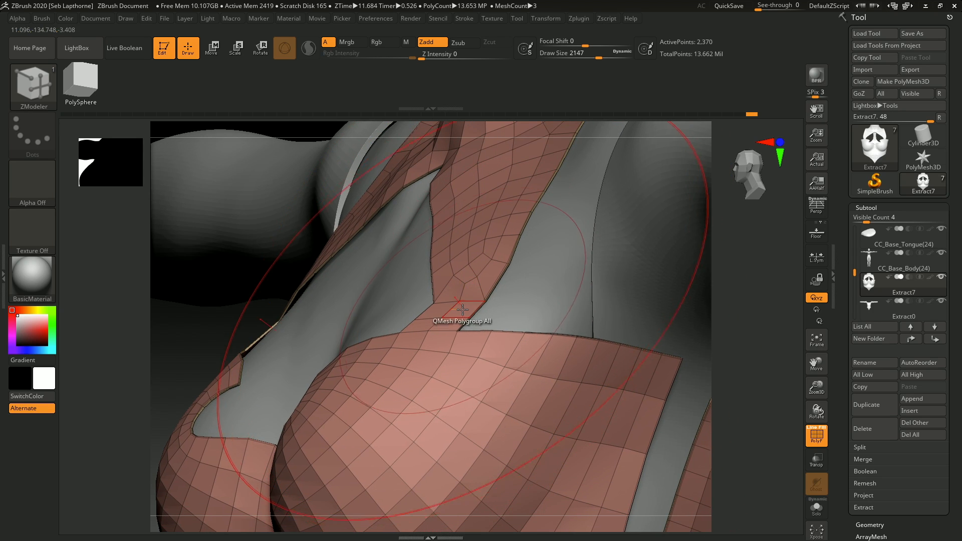
right_drag(462, 370, 445, 390)
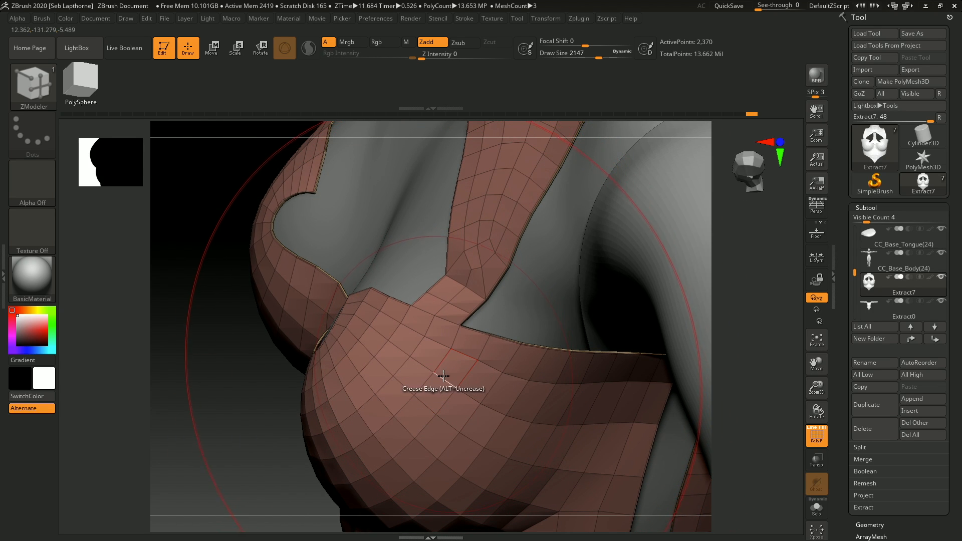
right_drag(465, 389, 464, 349)
key(space)
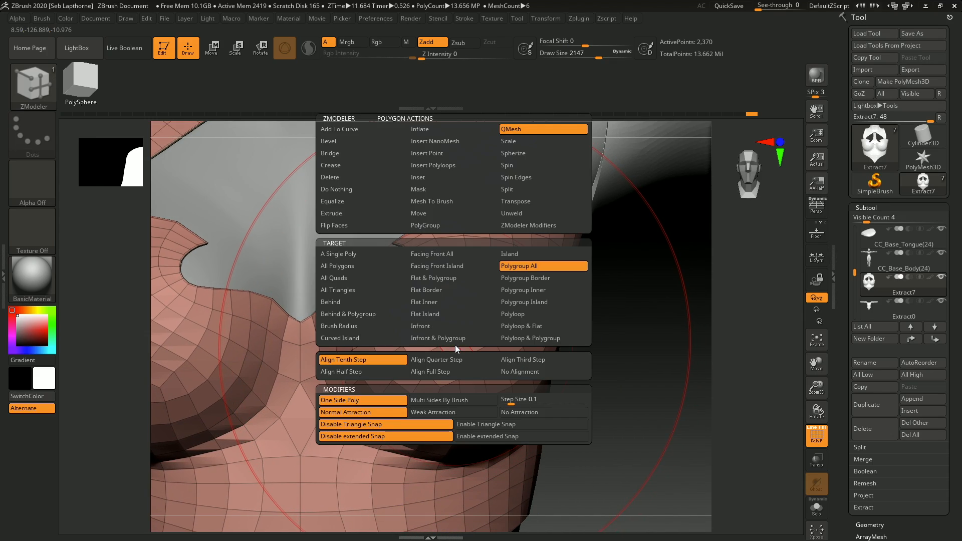
mouse_move(536, 280)
ctrl+right_down()
mouse_move(507, 256)
mouse_move(398, 279)
mouse_move(520, 296)
mouse_move(478, 341)
mouse_move(380, 341)
mouse_move(444, 376)
mouse_move(390, 302)
mouse_move(414, 322)
mouse_move(436, 381)
mouse_move(419, 401)
mouse_move(395, 334)
mouse_move(419, 322)
mouse_move(370, 299)
ctrl+right_up()
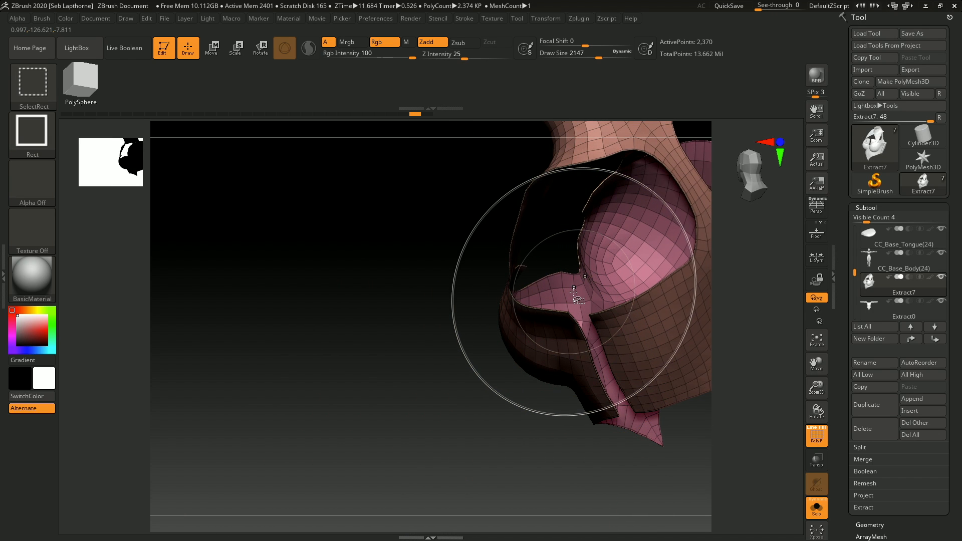
Step: Isolate the bodice's inner surface and its rim polygroup one after the other, showing the whole bodice again each time
ctrl+shift+click(574, 295)
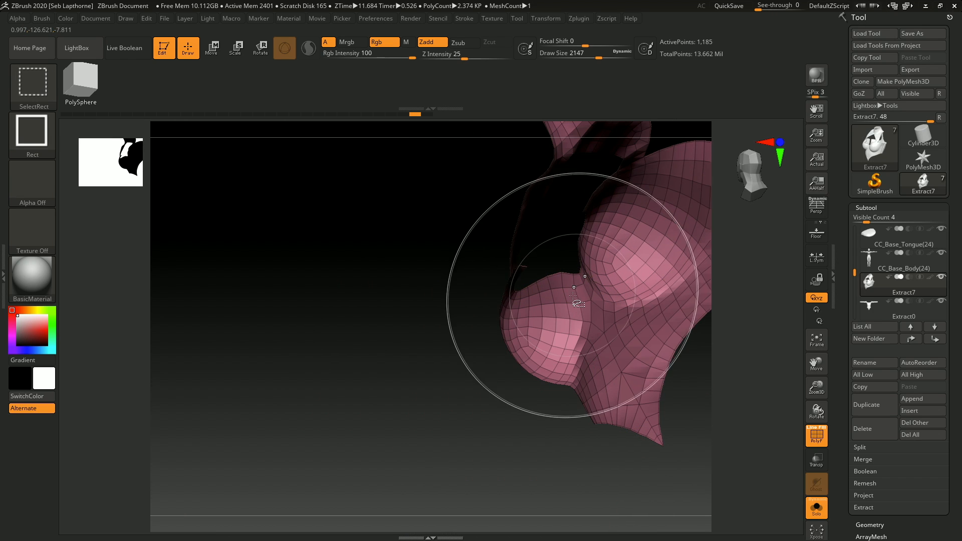
ctrl+click(374, 373)
ctrl+shift+click(388, 377)
ctrl+right_drag(455, 367, 567, 349)
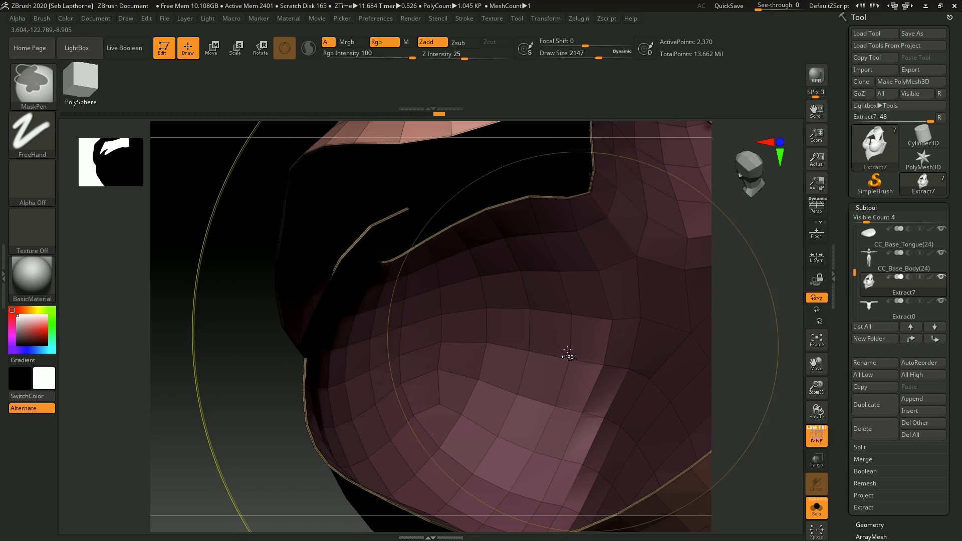
ctrl+shift+click(326, 468)
drag(333, 468, 301, 426)
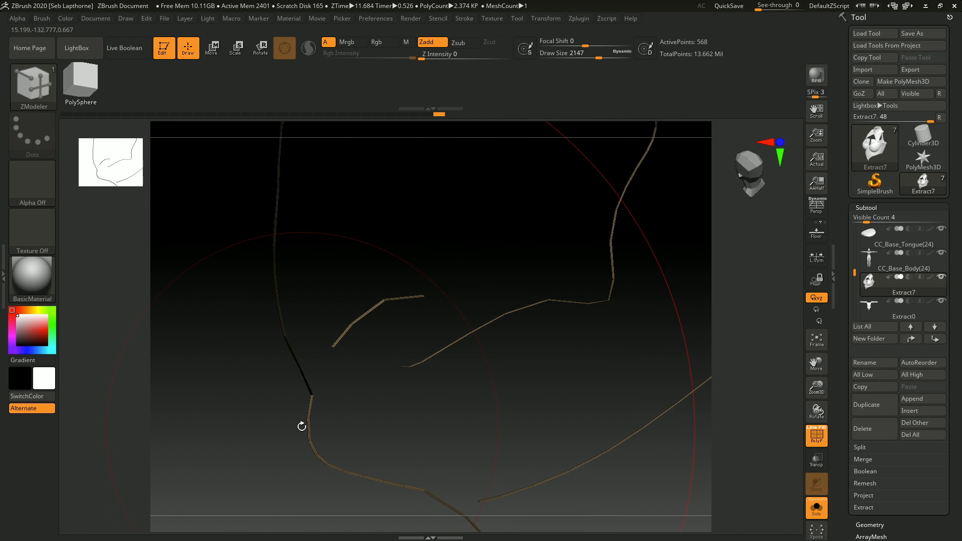
ctrl+shift+click(255, 443)
Step: Assign a separate polygroup to the bust polygons directly below the strap with the ZModeler PolyGroup polygon action
right_drag(258, 445, 466, 344)
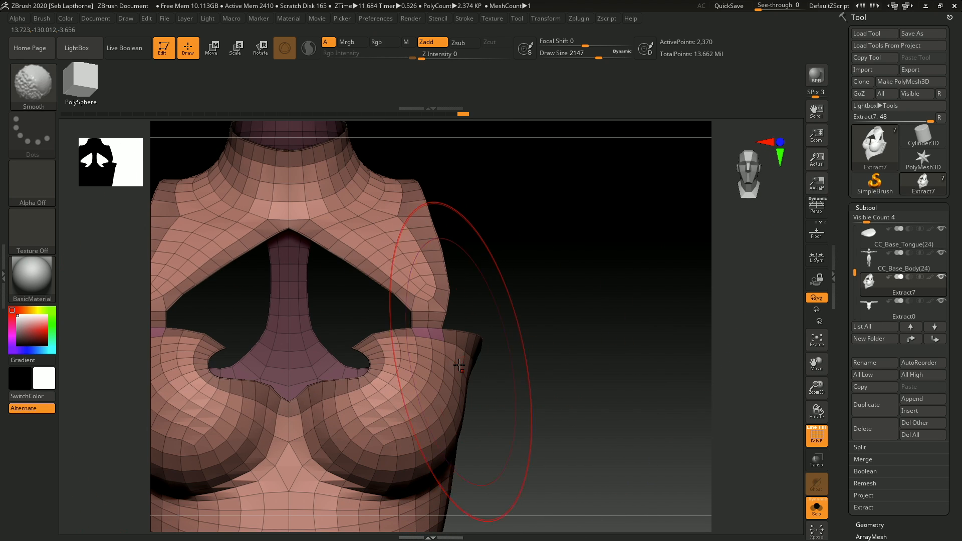
right_drag(451, 354, 435, 416)
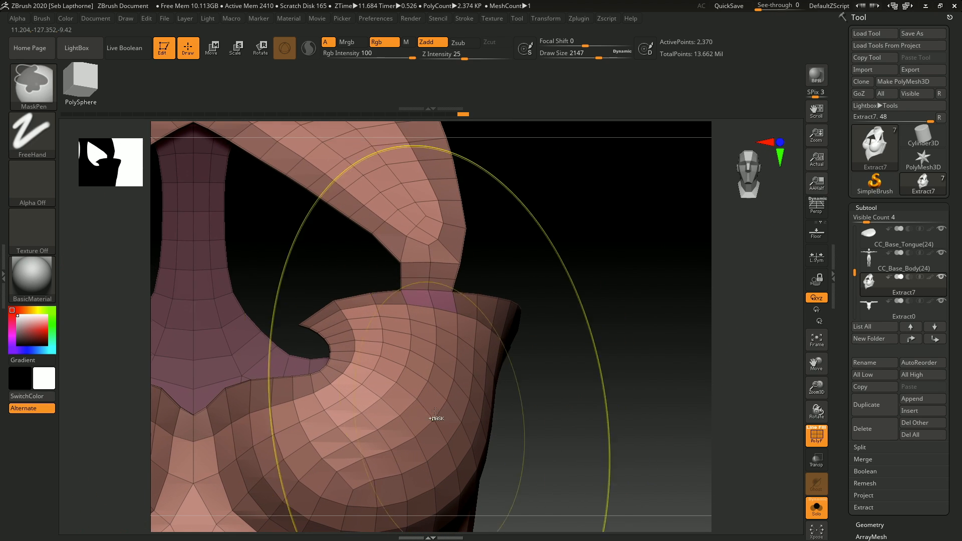
key(space)
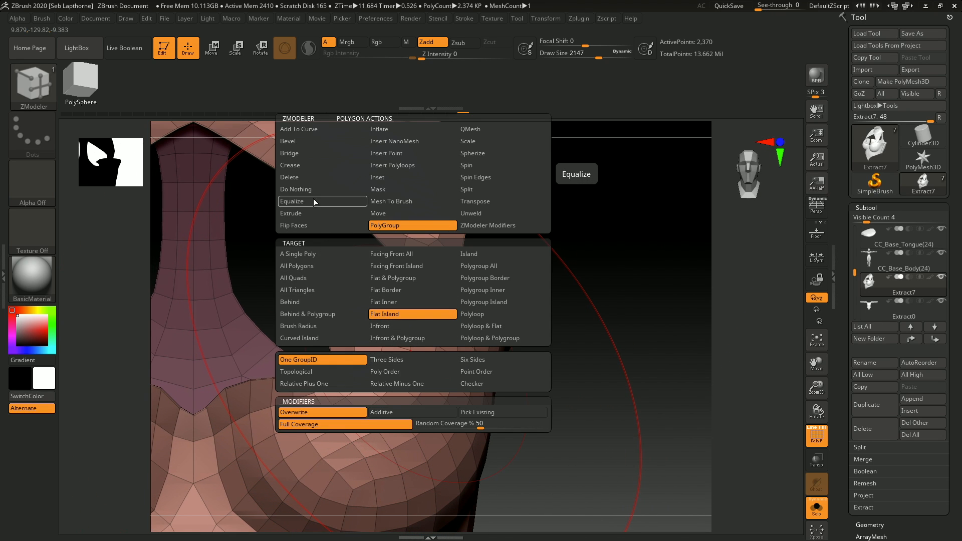
ctrl+right_drag(369, 316, 464, 285)
ctrl+right_drag(440, 338, 461, 270)
ctrl+right_drag(460, 271, 491, 350)
Step: Set the PolyGroup target to Polyloop and group the border row along the bust cup's upper edge and the neckline cutout
key(space)
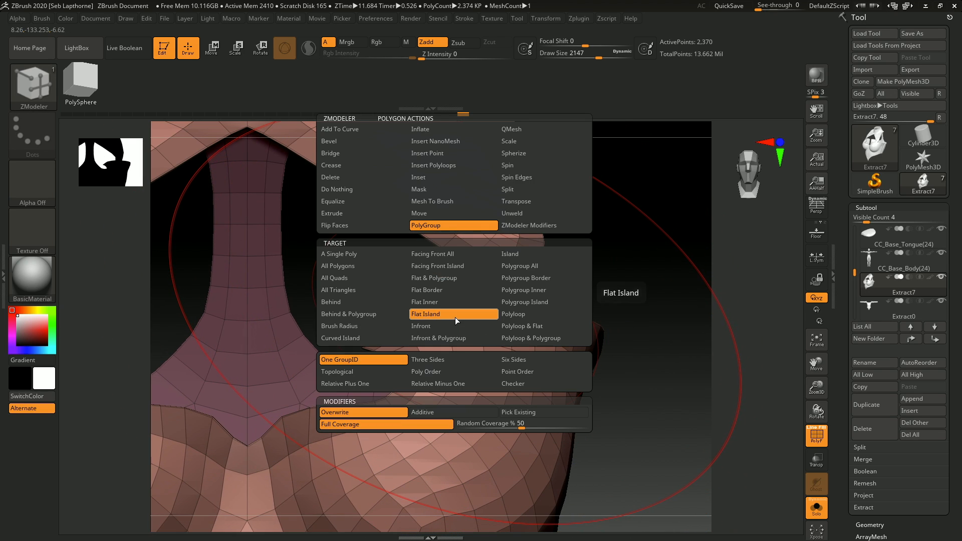
click(520, 314)
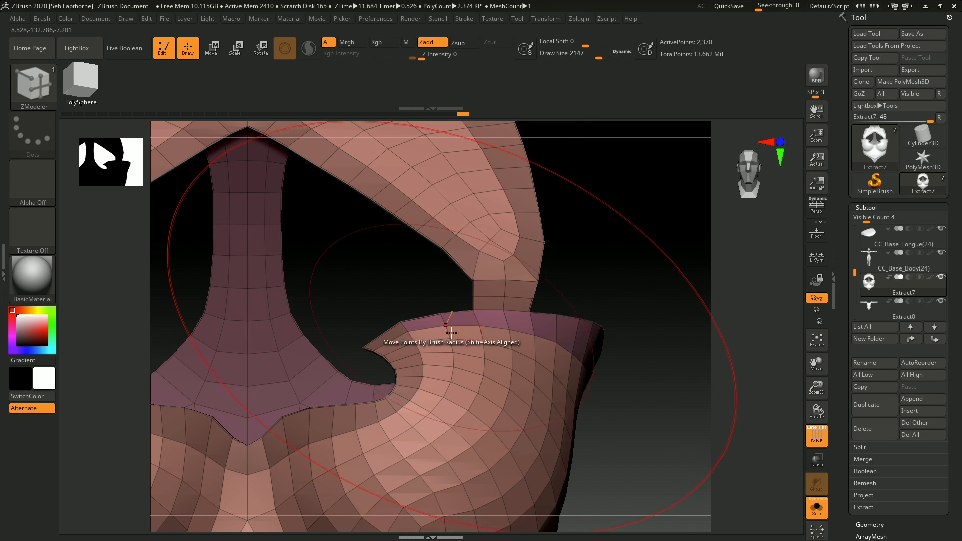
mouse_move(451, 333)
ctrl+right_down()
mouse_move(444, 329)
mouse_move(455, 302)
mouse_move(400, 335)
mouse_move(330, 292)
mouse_move(350, 274)
ctrl+right_up()
key(ctrl+z)
mouse_move(408, 307)
right_down()
mouse_move(444, 328)
mouse_move(398, 346)
right_up()
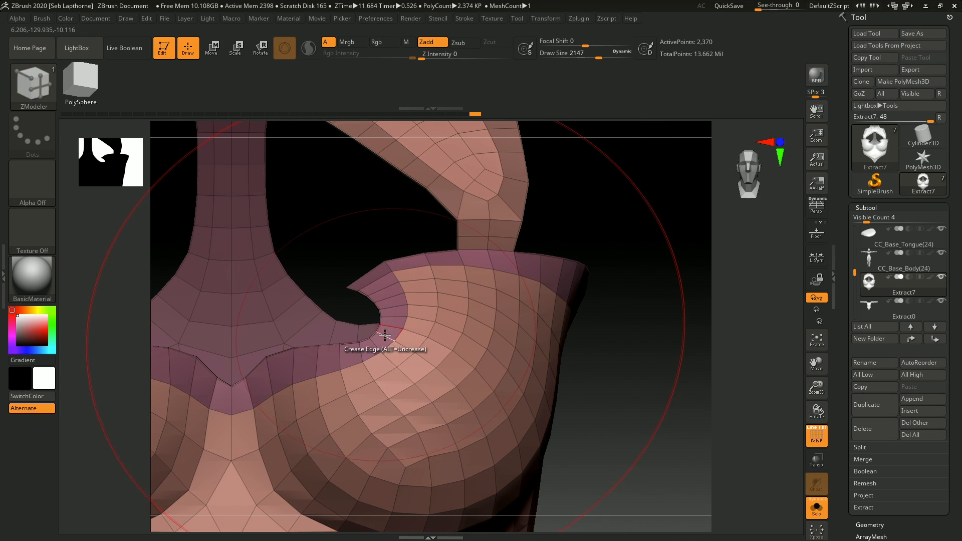
Step: Isolate the bodice's border polygroup, check the row around the neckline cutout, and show the whole bodice again
mouse_move(385, 335)
right_down()
mouse_move(378, 444)
mouse_move(418, 449)
mouse_move(387, 368)
right_up()
ctrl+alt+shift+click(378, 289)
key(ctrl+z)
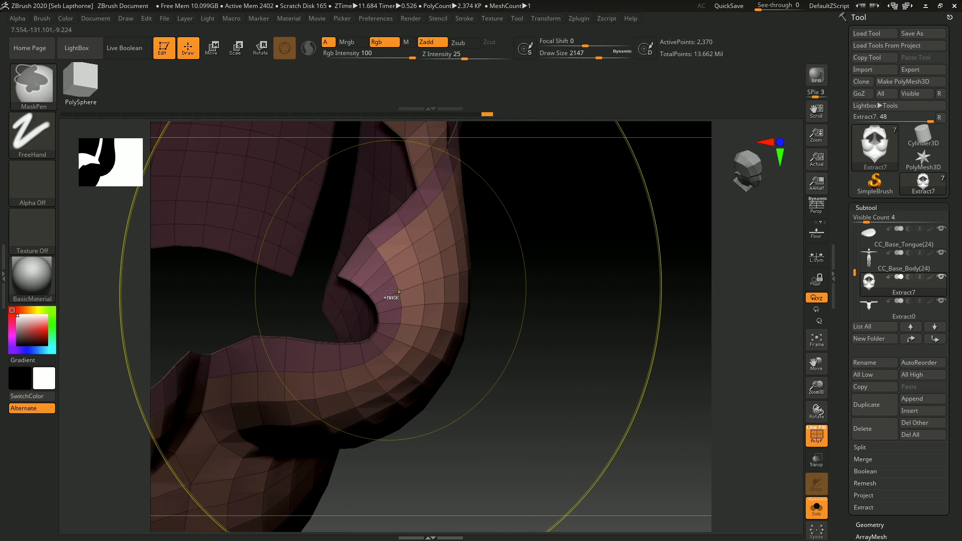
ctrl+shift+click(393, 295)
mouse_move(393, 294)
right_down()
mouse_move(468, 275)
mouse_move(455, 243)
mouse_move(365, 292)
mouse_move(386, 293)
right_up()
ctrl+shift+click(365, 292)
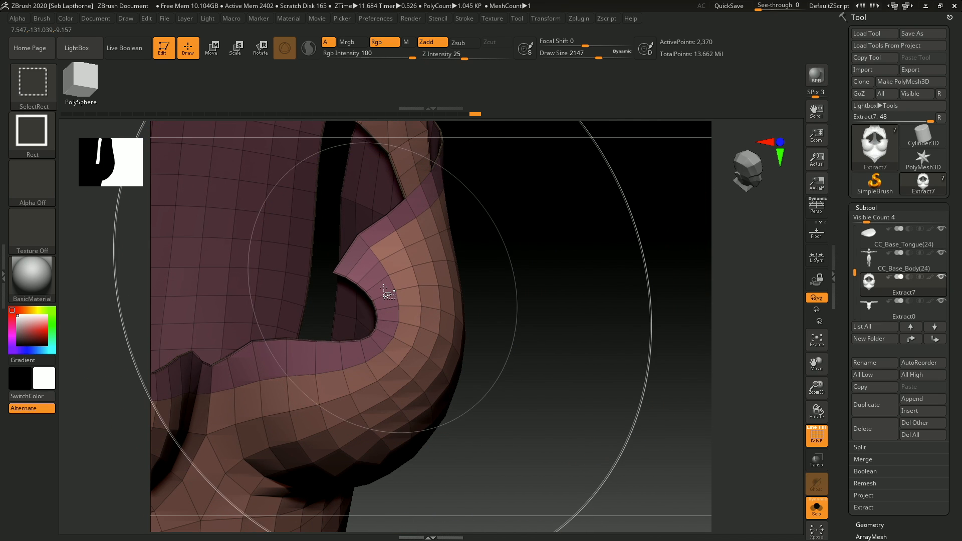
ctrl+shift+click(365, 292)
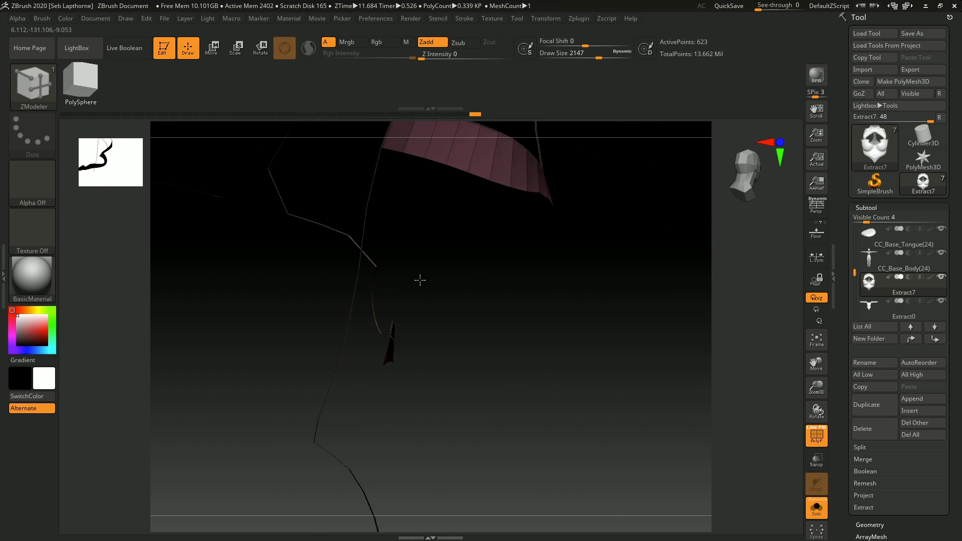
right_drag(419, 272, 351, 339)
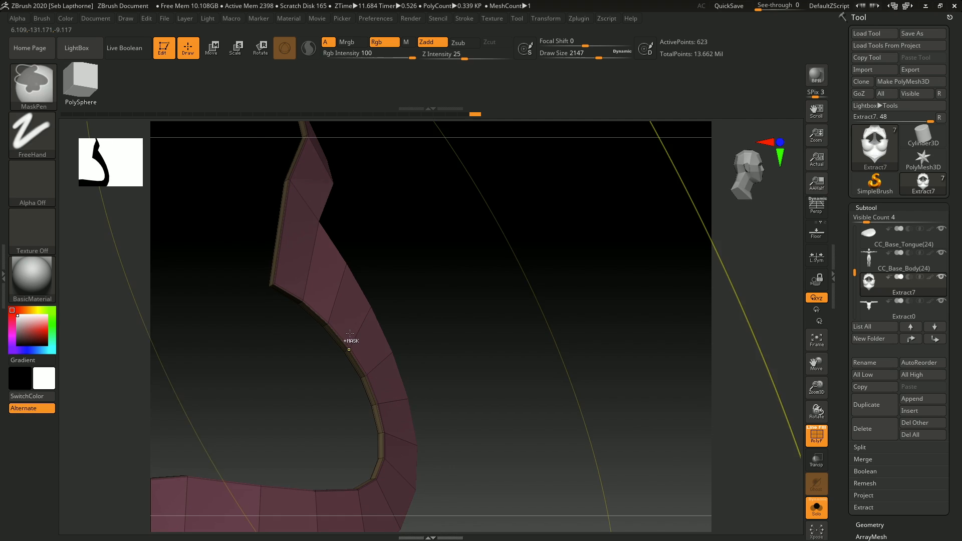
ctrl+shift+click(350, 340)
Step: Group the polygon loop along the back panel's top edge into the border polygroup with the Polyloop target
mouse_move(384, 381)
ctrl+right_down()
mouse_move(388, 320)
mouse_move(419, 311)
mouse_move(390, 286)
mouse_move(475, 289)
mouse_move(571, 319)
ctrl+right_up()
right_drag(534, 400, 516, 339)
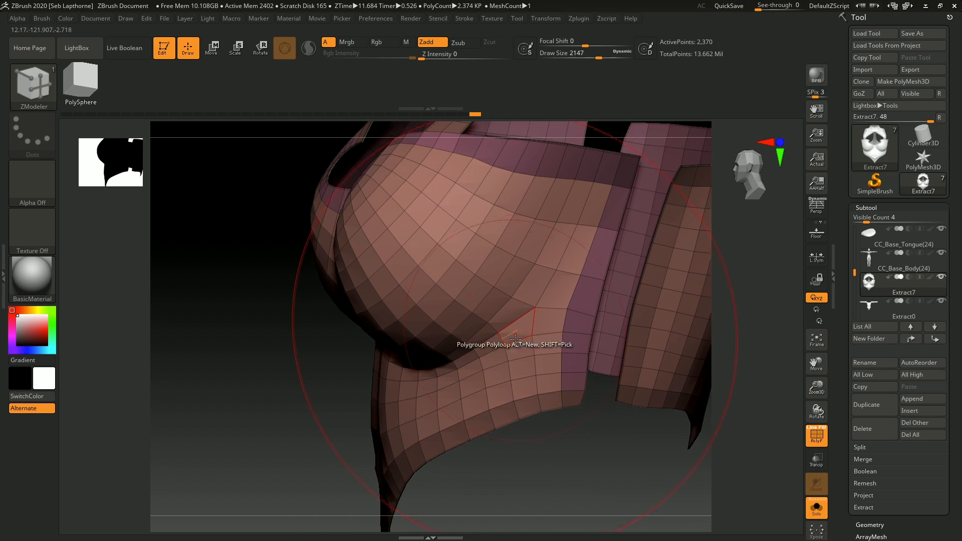
ctrl+right_drag(544, 400, 500, 360)
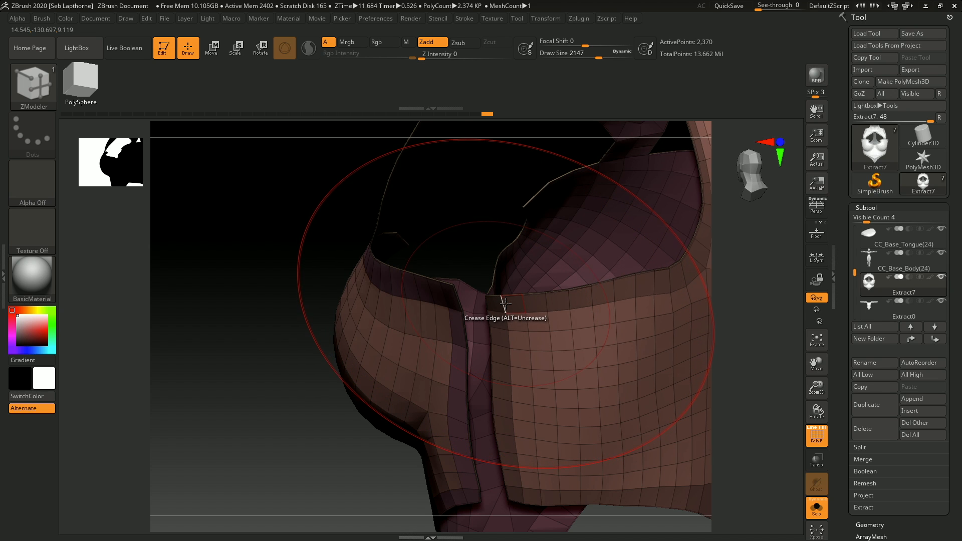
right_drag(518, 310, 438, 284)
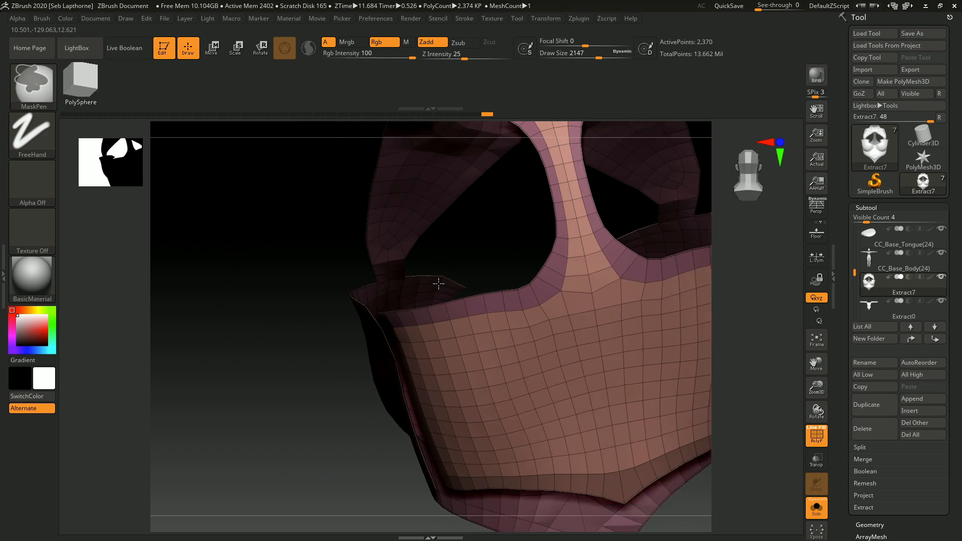
click(509, 280)
ctrl+right_drag(509, 260, 522, 283)
Step: Group the polygons across the back strap's base using the A Single Poly target, and the remaining back edge rows using Polyloop
key(space)
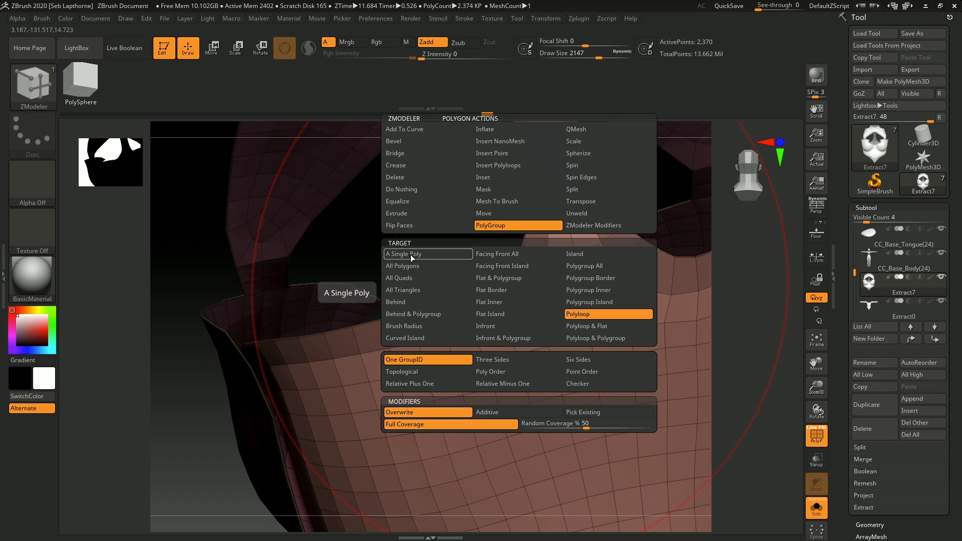
click(446, 254)
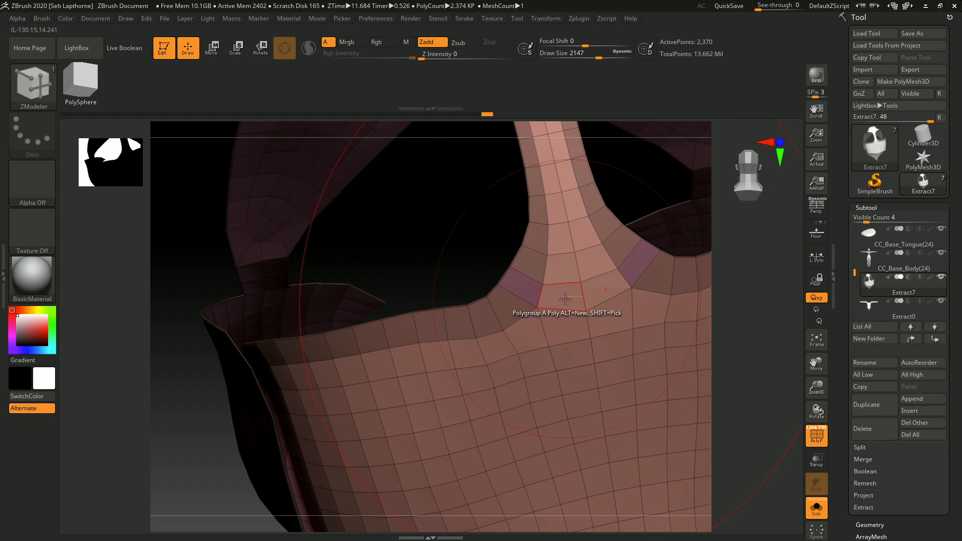
ctrl+right_drag(563, 326, 493, 326)
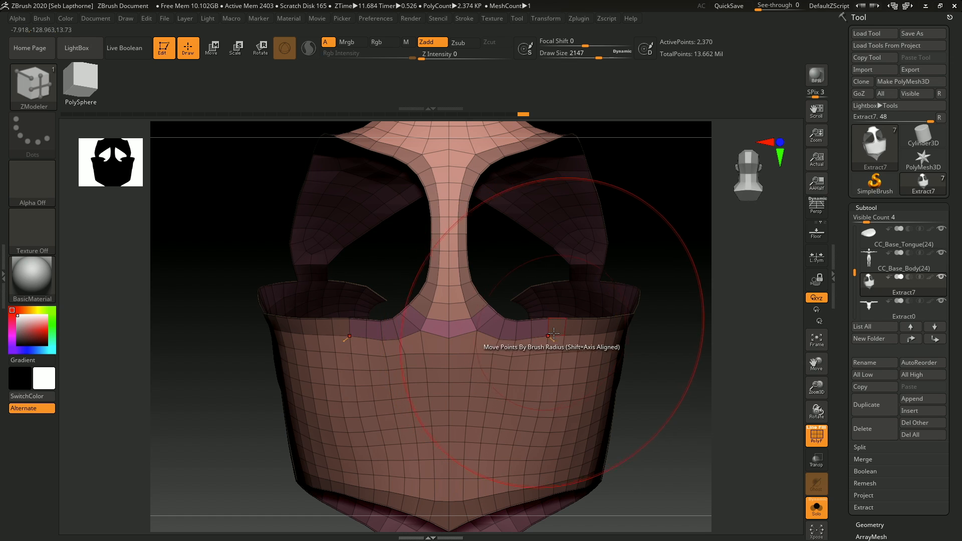
key(space)
click(617, 314)
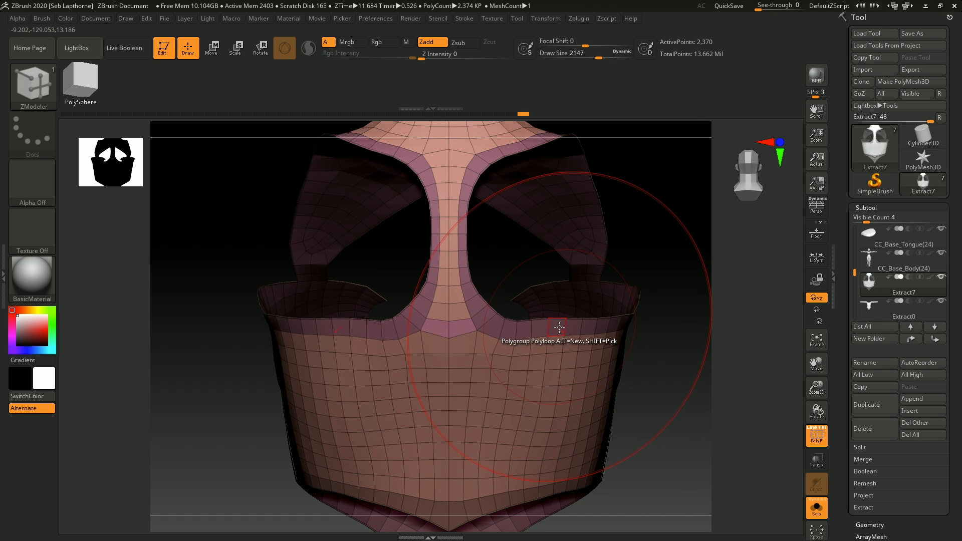
Step: Thicken the bodice's outer surface with the QMesh polygon action set to Polygroup All
ctrl+right_drag(450, 328, 563, 395)
right_drag(564, 395, 485, 349)
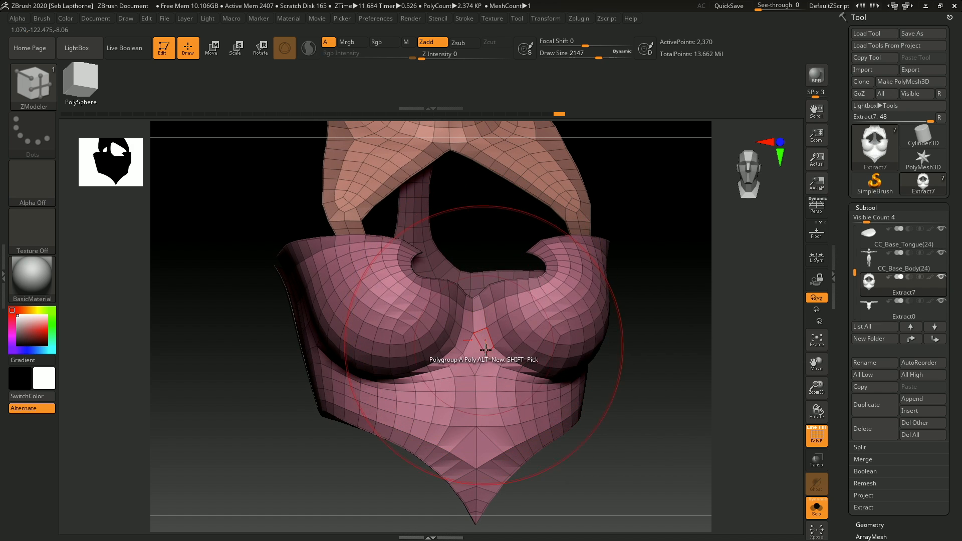
right_drag(423, 363, 507, 384)
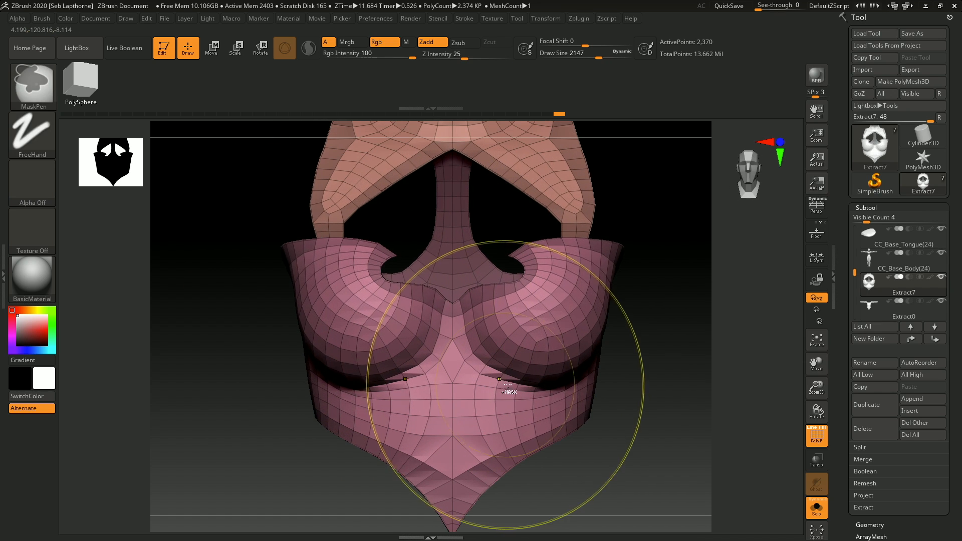
key(space)
click(541, 129)
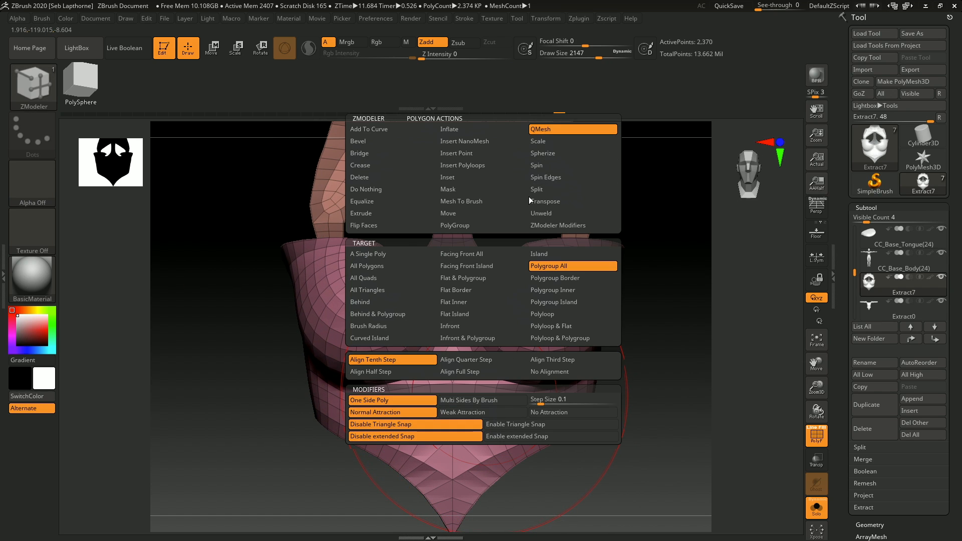
mouse_move(480, 385)
right_down()
mouse_move(519, 386)
mouse_move(520, 335)
mouse_move(519, 405)
right_up()
ctrl+right_drag(384, 376, 390, 325)
Step: Undo and redo the QMesh thickness, comparing the bodice with and without it around the neckline, bust and straps
key(ctrl+z)
right_drag(449, 391, 536, 296)
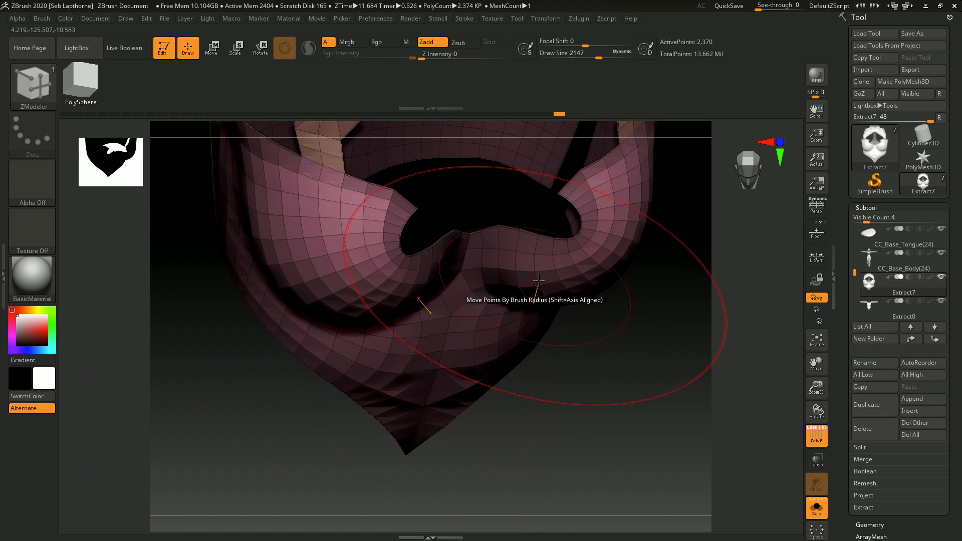
key(ctrl+shift+z)
right_drag(573, 262, 519, 345)
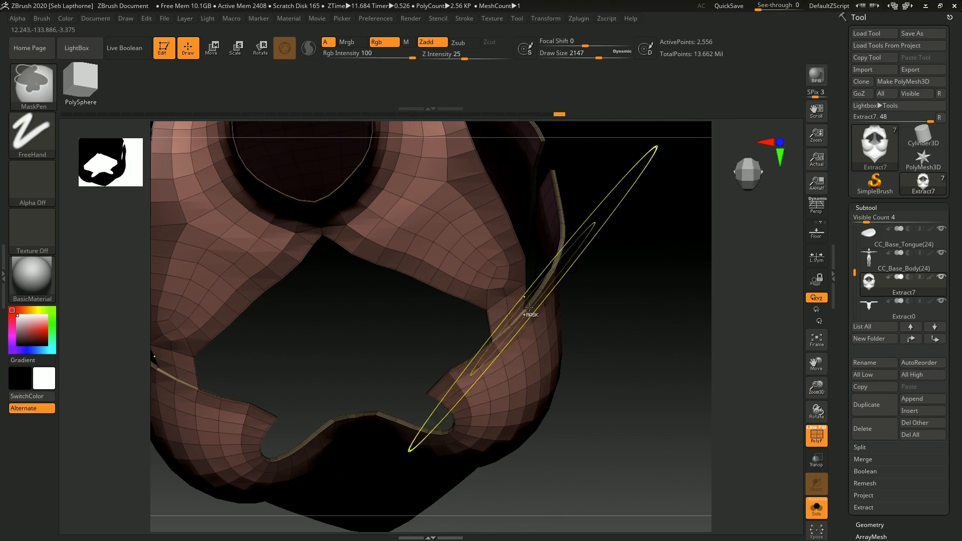
right_drag(530, 311, 479, 374)
ctrl+right_drag(478, 373, 423, 356)
key(ctrl+z)
right_drag(399, 289, 409, 293)
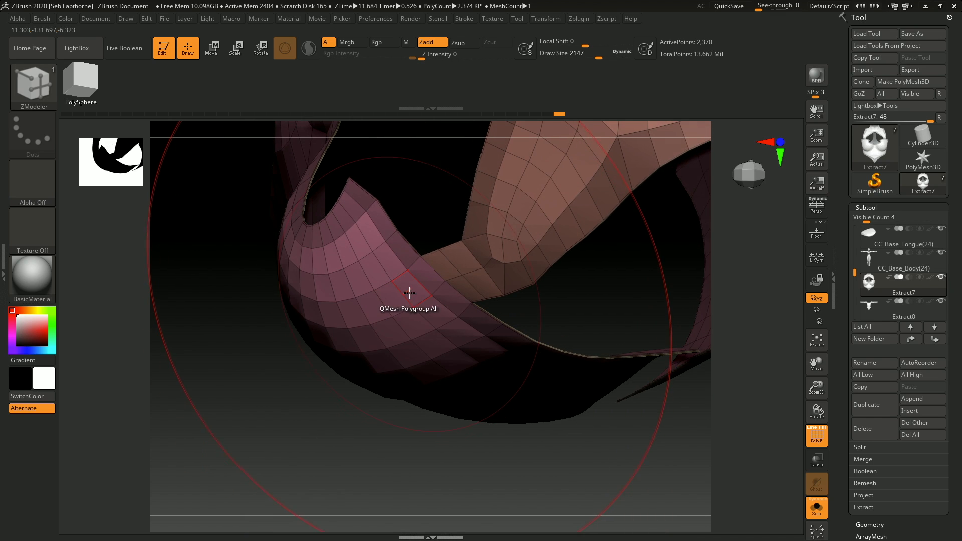
key(ctrl+z)
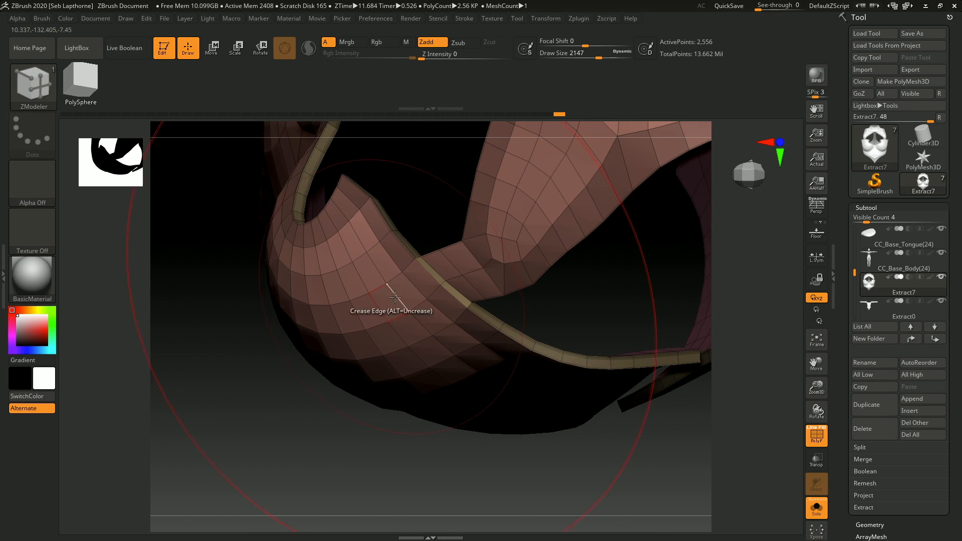
Step: Examine the thickened rim near the straps, isolate the outer surface polygroup, and show the whole bodice again
mouse_move(394, 297)
right_down()
mouse_move(453, 321)
mouse_move(463, 310)
mouse_move(426, 303)
mouse_move(451, 326)
mouse_move(407, 347)
mouse_move(451, 294)
mouse_move(420, 279)
mouse_move(429, 311)
mouse_move(408, 318)
mouse_move(450, 335)
mouse_move(406, 311)
mouse_move(386, 322)
mouse_move(319, 277)
mouse_move(312, 340)
mouse_move(323, 363)
mouse_move(336, 284)
mouse_move(392, 307)
mouse_move(399, 347)
mouse_move(438, 382)
mouse_move(436, 371)
right_up()
mouse_move(436, 371)
ctrl+right_down()
mouse_move(432, 296)
mouse_move(443, 293)
mouse_move(432, 328)
ctrl+right_up()
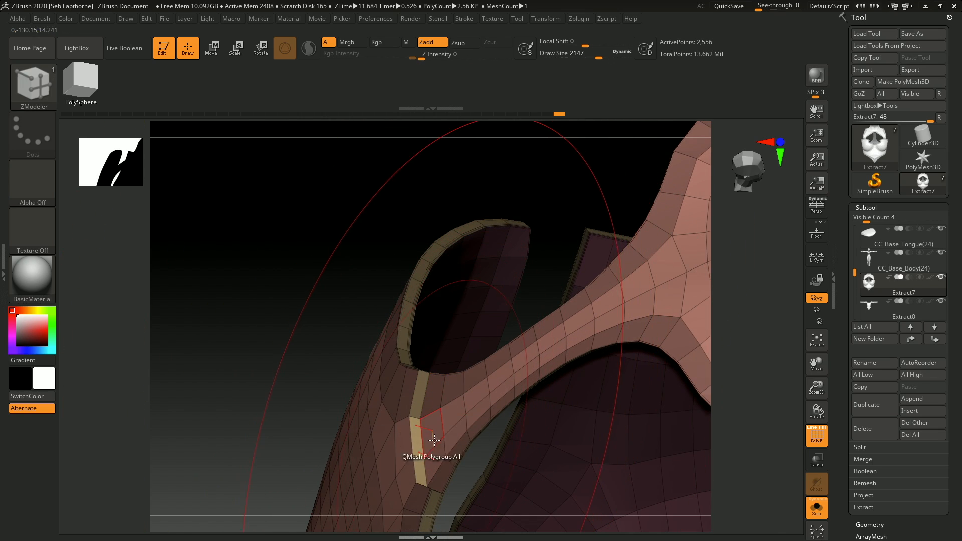
mouse_move(434, 440)
right_down()
mouse_move(463, 459)
mouse_move(464, 413)
mouse_move(406, 356)
mouse_move(391, 290)
right_up()
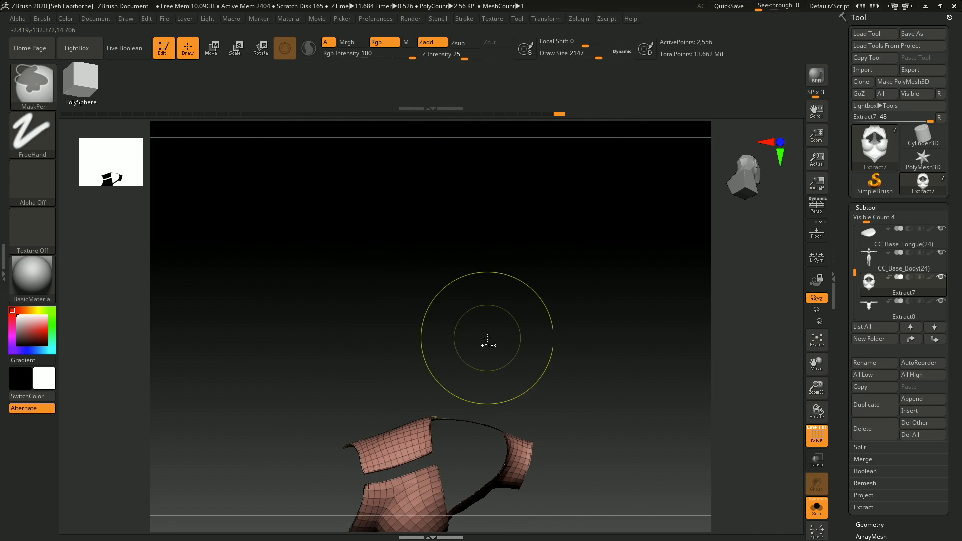
mouse_move(487, 338)
right_down()
mouse_move(419, 283)
mouse_move(418, 326)
mouse_move(481, 436)
right_up()
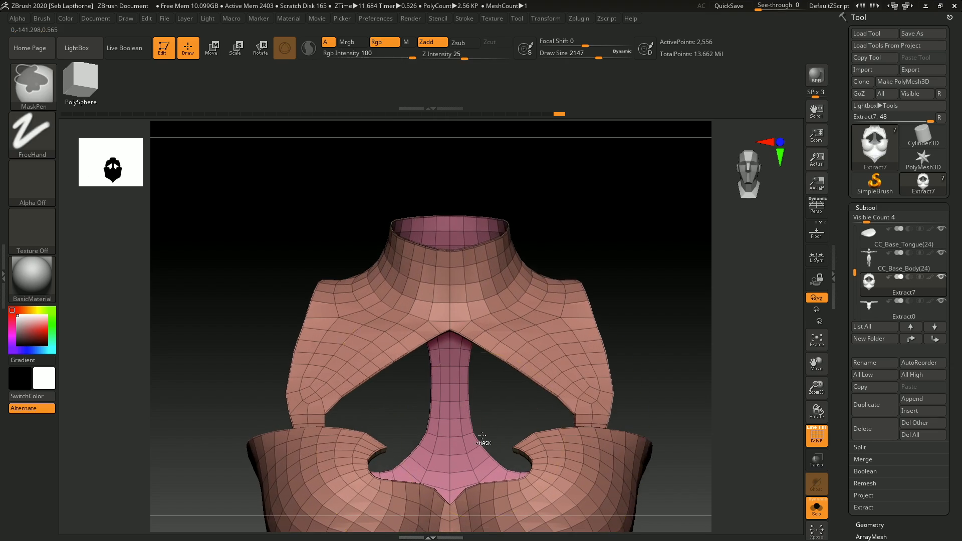
mouse_move(494, 362)
alt+right_down()
mouse_move(459, 292)
mouse_move(478, 295)
alt+right_up()
ctrl+shift+click(482, 288)
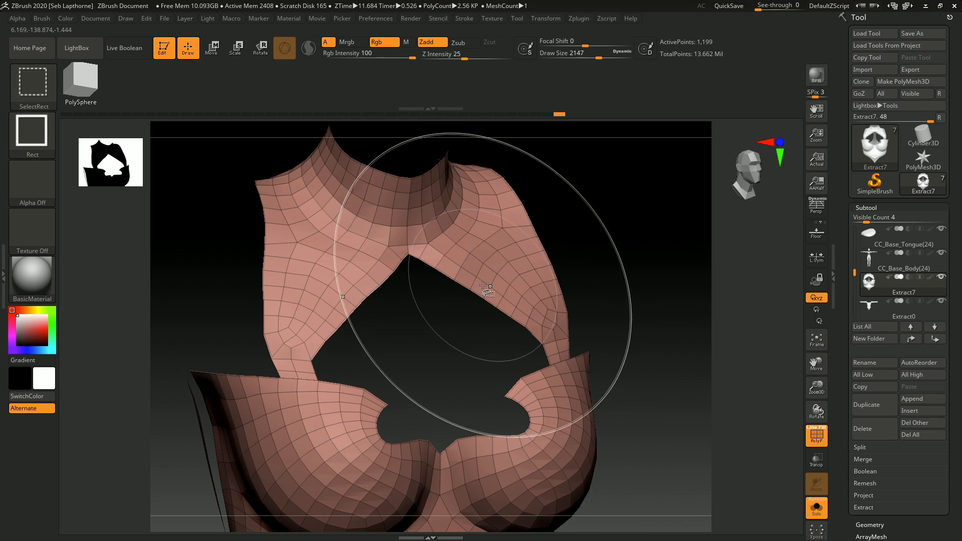
ctrl+shift+click(618, 300)
Step: Crease the rim's edge loops beside the strap with the ZModeler Crease edge action set to EdgeLoop Complete
mouse_move(617, 299)
right_down()
mouse_move(643, 320)
mouse_move(626, 333)
right_up()
ctrl+right_drag(626, 333, 599, 437)
mouse_move(599, 437)
right_down()
mouse_move(624, 451)
mouse_move(562, 350)
right_up()
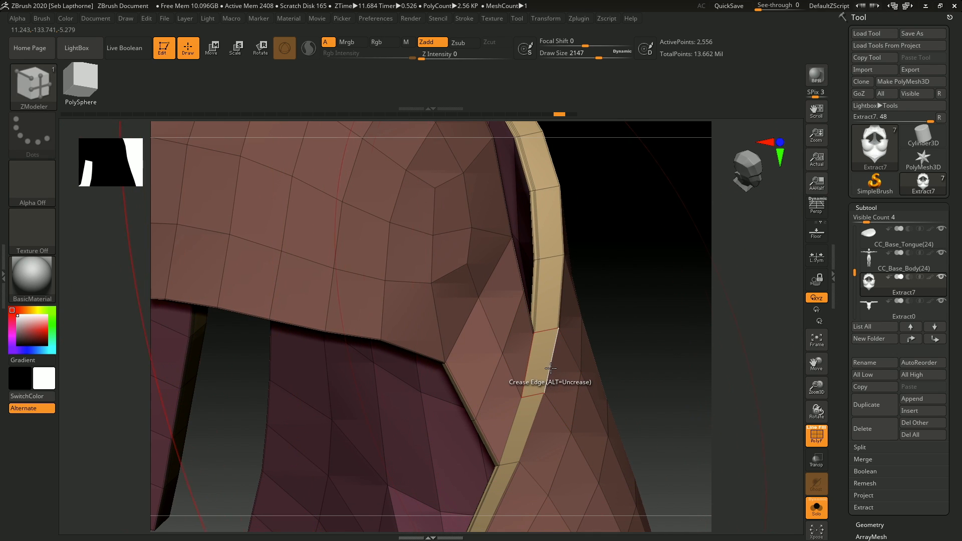
key(space)
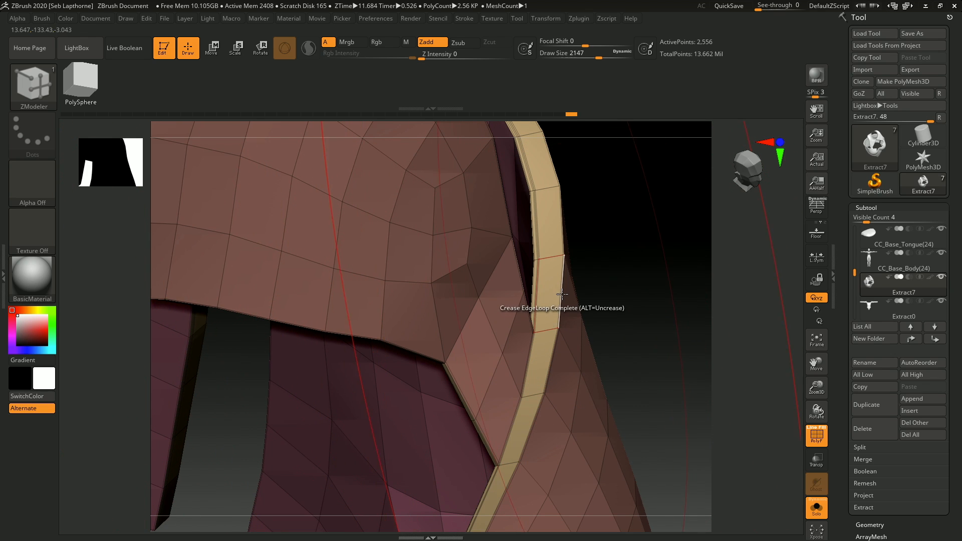
ctrl+right_drag(538, 398, 516, 310)
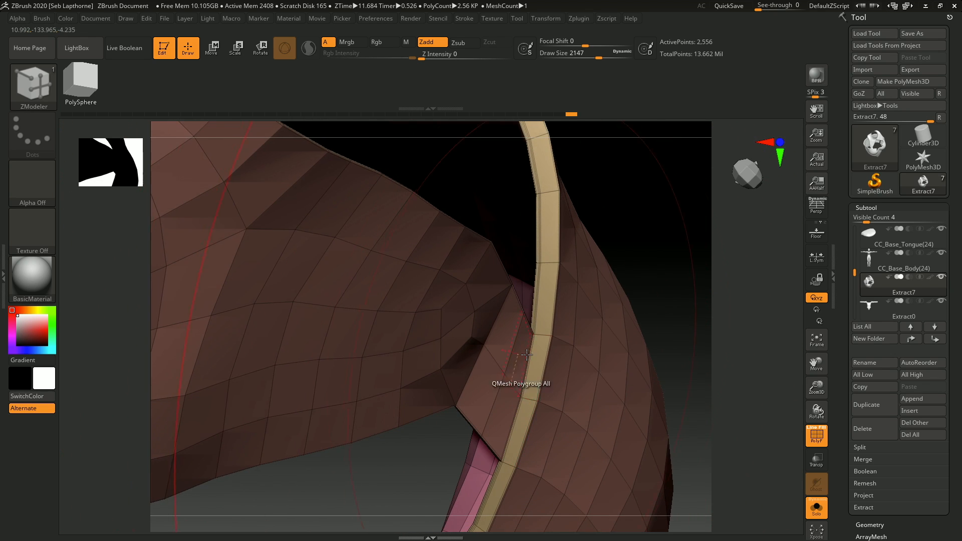
ctrl+right_drag(521, 369, 538, 400)
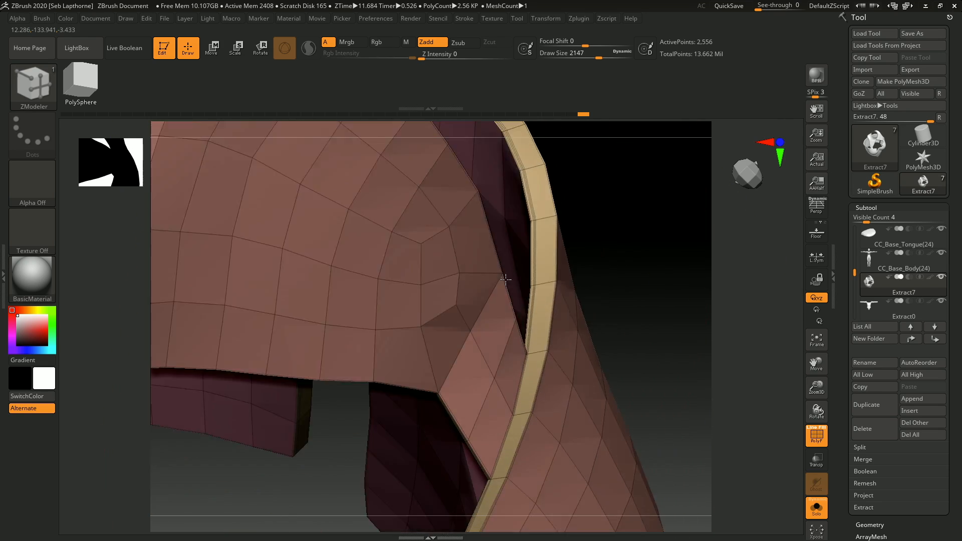
Step: Examine the rim at the lower edge's point, below the bust and around the neckline cutout
ctrl+right_drag(498, 441, 429, 270)
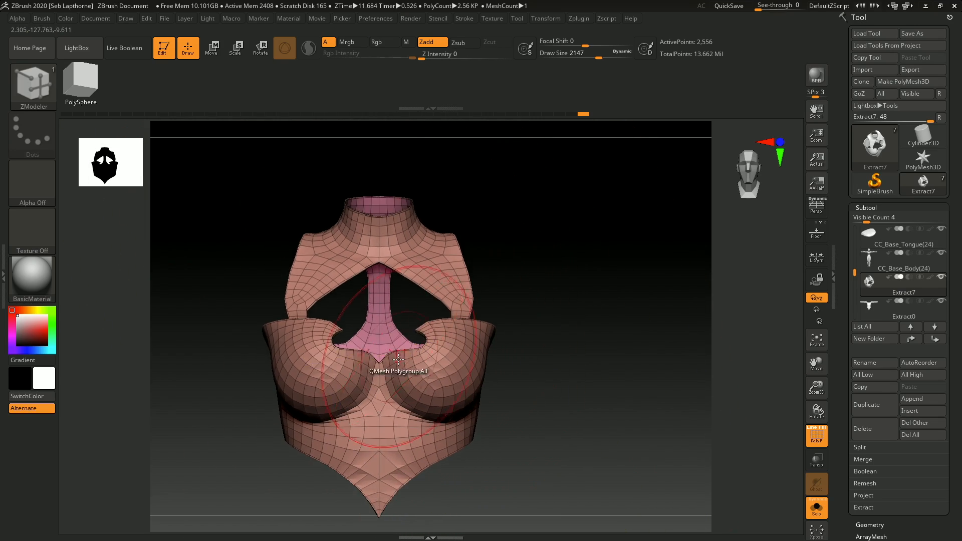
mouse_move(431, 397)
ctrl+right_down()
mouse_move(466, 414)
mouse_move(469, 432)
ctrl+right_up()
right_drag(469, 432, 470, 363)
ctrl+right_drag(470, 363, 474, 377)
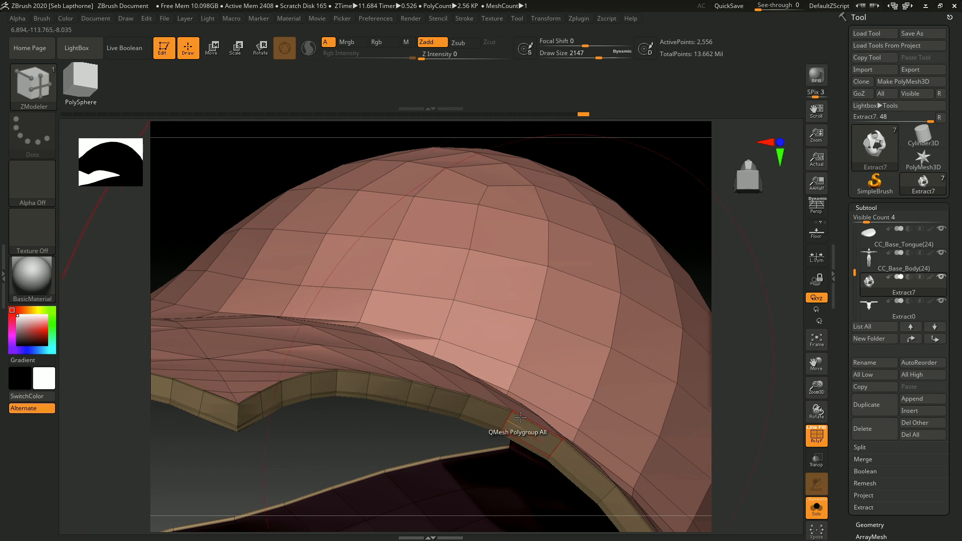
ctrl+right_drag(529, 445, 533, 437)
ctrl+right_drag(494, 311, 439, 255)
right_drag(438, 307, 476, 380)
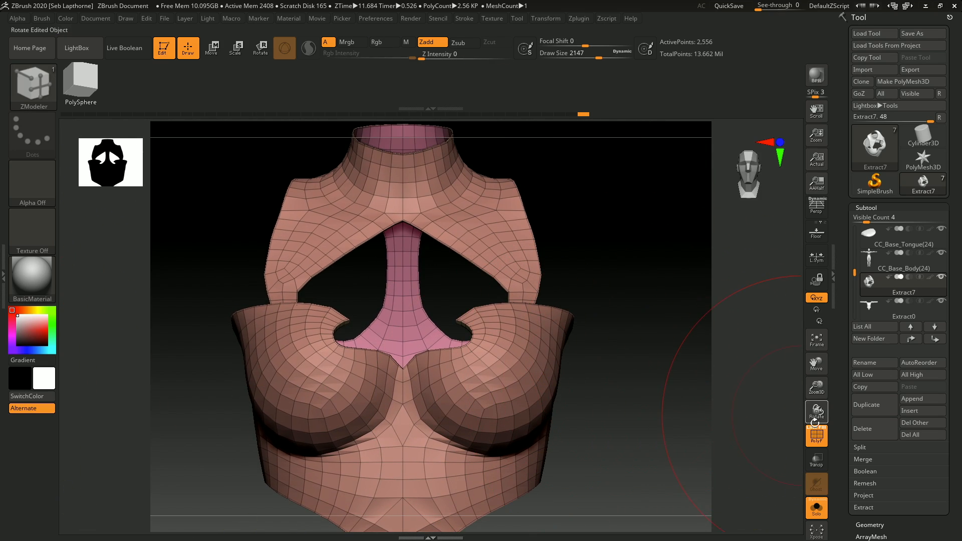
ctrl+right_drag(484, 341, 417, 370)
ctrl+right_drag(417, 371, 413, 388)
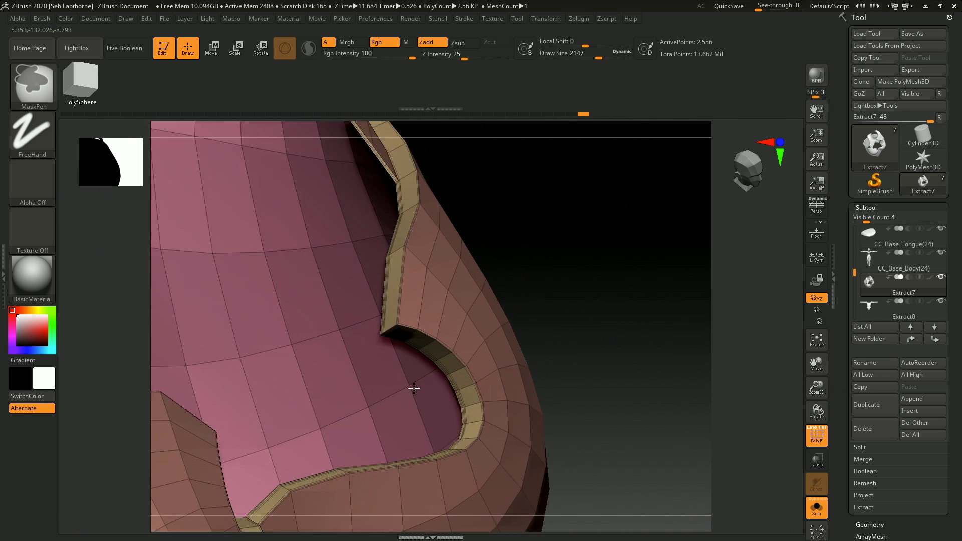
Step: Check the rim's crease lines at the neckline's centre and at the pointed lower edge of the bodice
right_drag(354, 327, 316, 282)
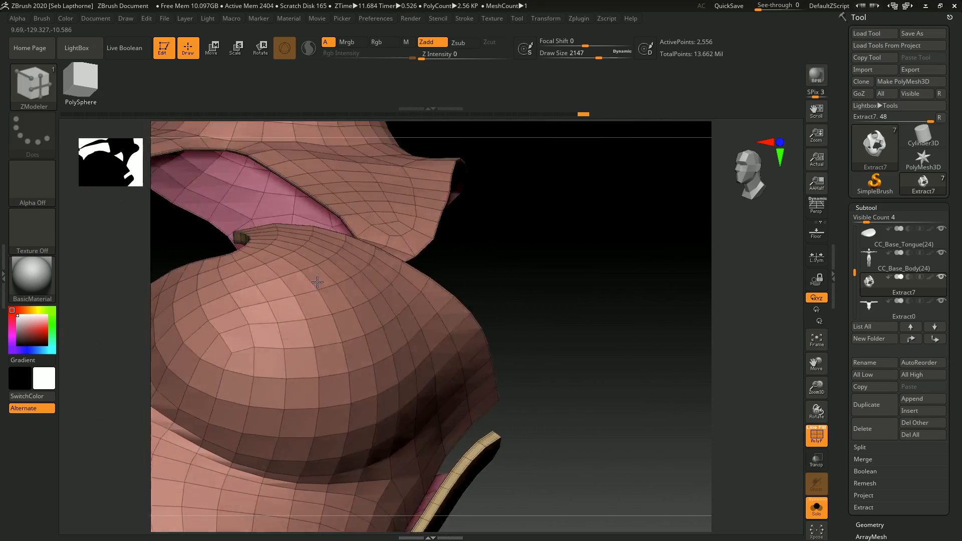
alt+right_drag(307, 322, 442, 298)
alt+right_drag(508, 202, 360, 250)
mouse_move(359, 250)
ctrl+right_down()
mouse_move(357, 306)
mouse_move(316, 250)
mouse_move(468, 457)
ctrl+right_up()
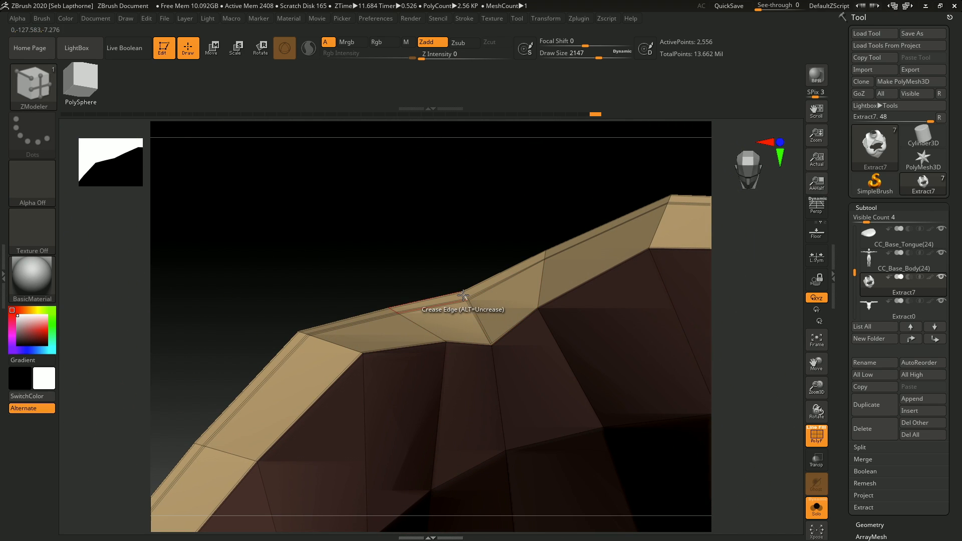
right_drag(464, 298, 408, 160)
right_drag(403, 311, 375, 318)
alt+right_drag(376, 195, 378, 324)
right_drag(388, 374, 398, 353)
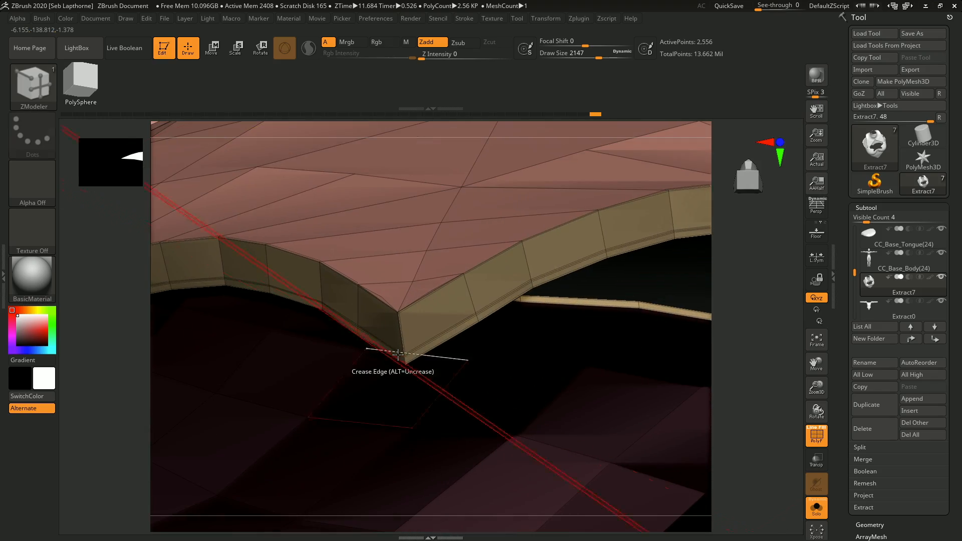
Step: Check the crease lines along the rim of the bodice's side opening, up close at its corner
ctrl+right_drag(420, 438, 420, 321)
right_drag(421, 321, 471, 323)
right_drag(471, 323, 493, 320)
ctrl+right_drag(494, 321, 516, 385)
right_drag(516, 386, 671, 366)
ctrl+right_drag(671, 366, 685, 401)
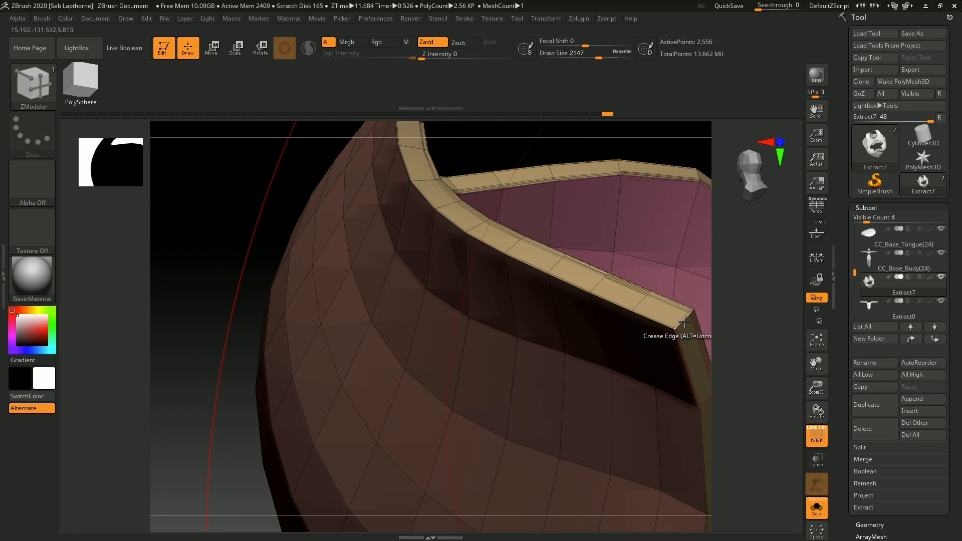
ctrl+right_drag(684, 321, 478, 492)
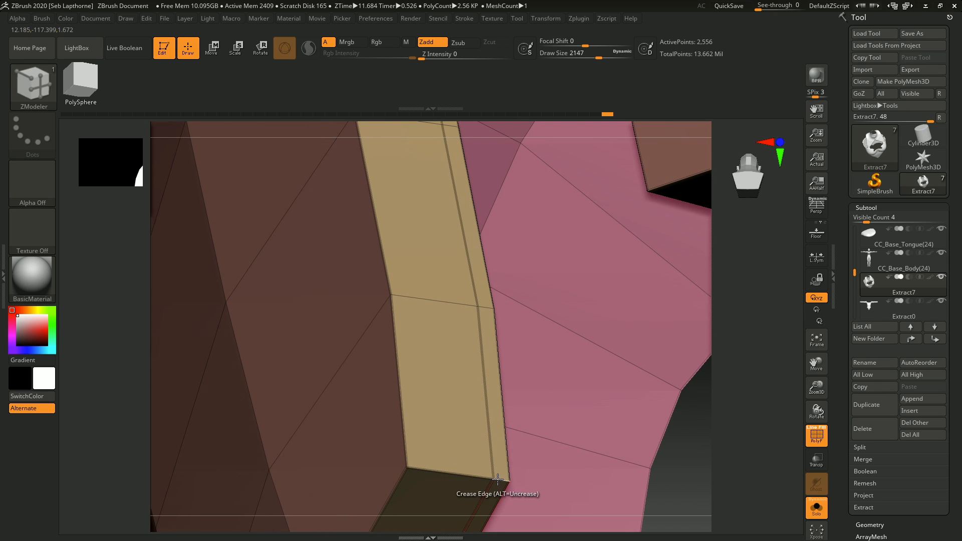
Step: Undo the bodice's QMesh thickness and reassign the stray polygon at the side opening's lower corner with PolyGroup A Poly
ctrl+right_drag(504, 429, 228, 297)
ctrl+right_drag(549, 368, 466, 304)
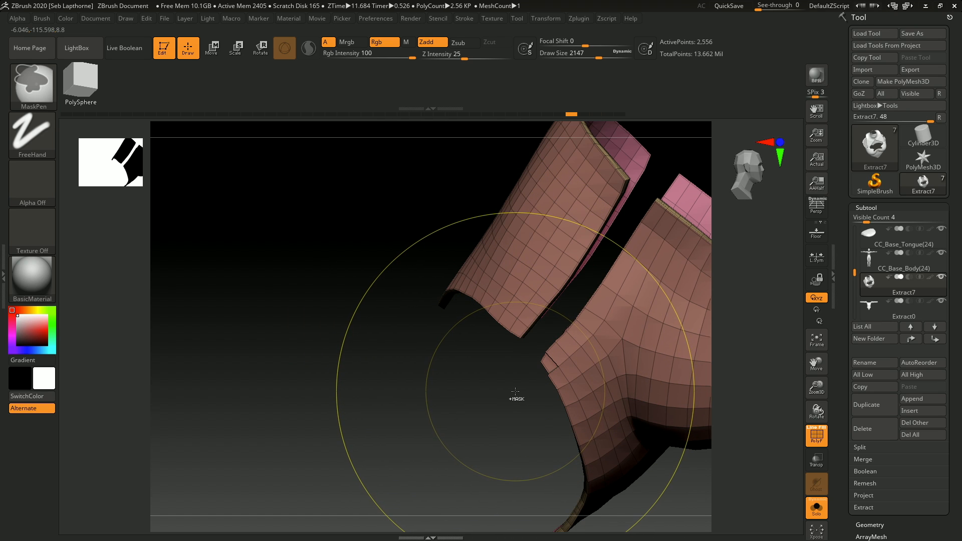
key(ctrl+z)
ctrl+right_drag(515, 392, 523, 429)
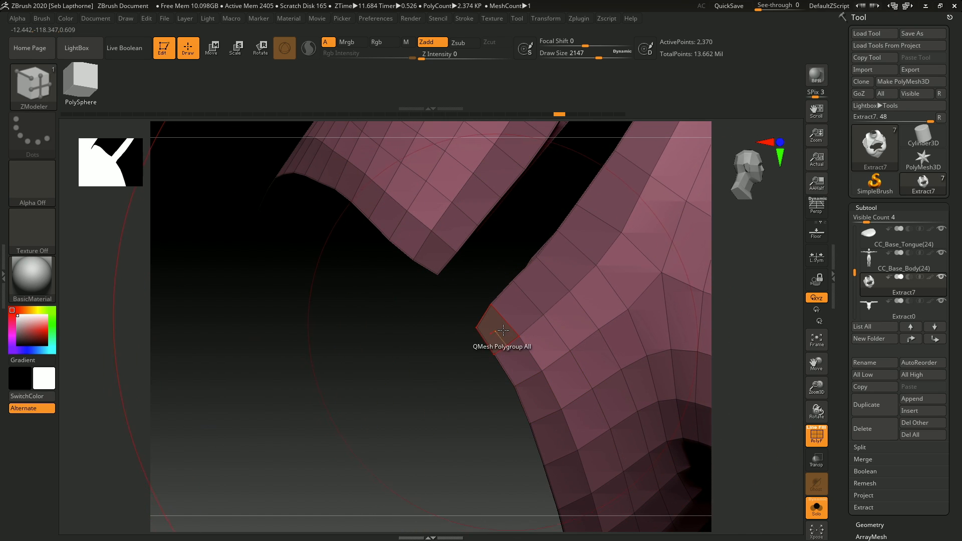
right_click(502, 330)
click(472, 224)
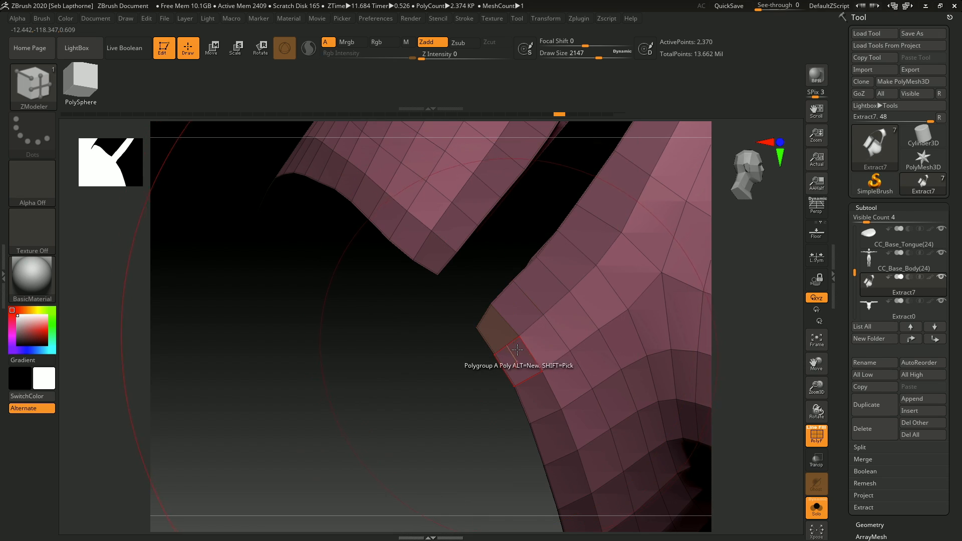
ctrl+right_drag(504, 342, 483, 280)
mouse_move(608, 350)
right_down()
mouse_move(547, 333)
mouse_move(461, 396)
right_up()
ctrl+right_drag(422, 303, 430, 341)
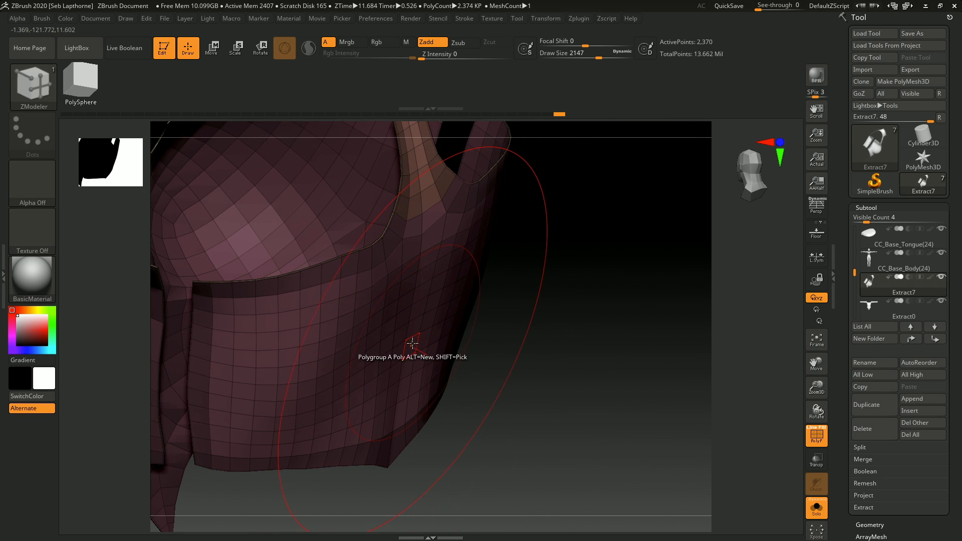
Step: Thicken the bodice shell again with the ZModeler QMesh action set to Polygroup All
key(space)
click(482, 129)
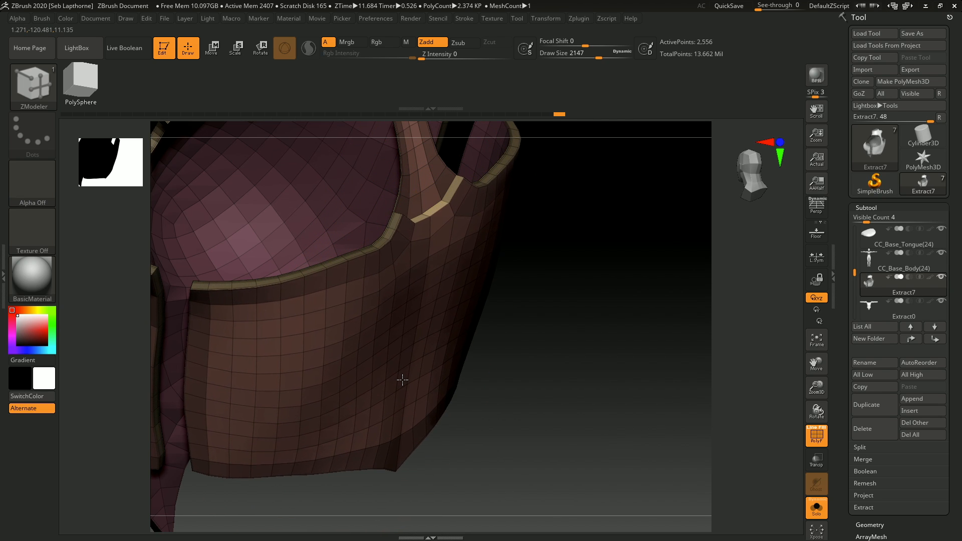
right_drag(402, 379, 437, 396)
ctrl+right_drag(437, 396, 549, 366)
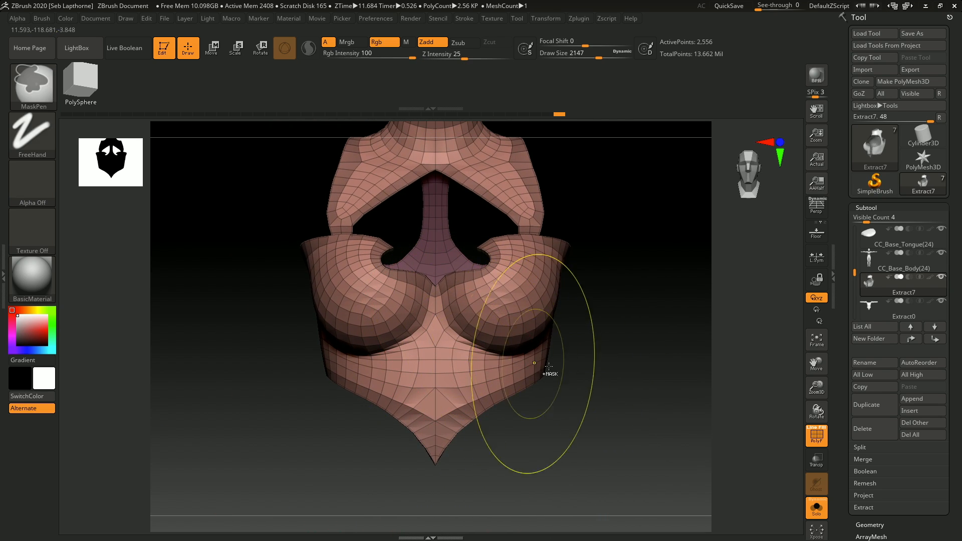
Step: Set the Crease edge action's target to EdgeLoop Complete and crease the bodice's rim edge loops from the side opening
ctrl+right_drag(538, 433, 412, 440)
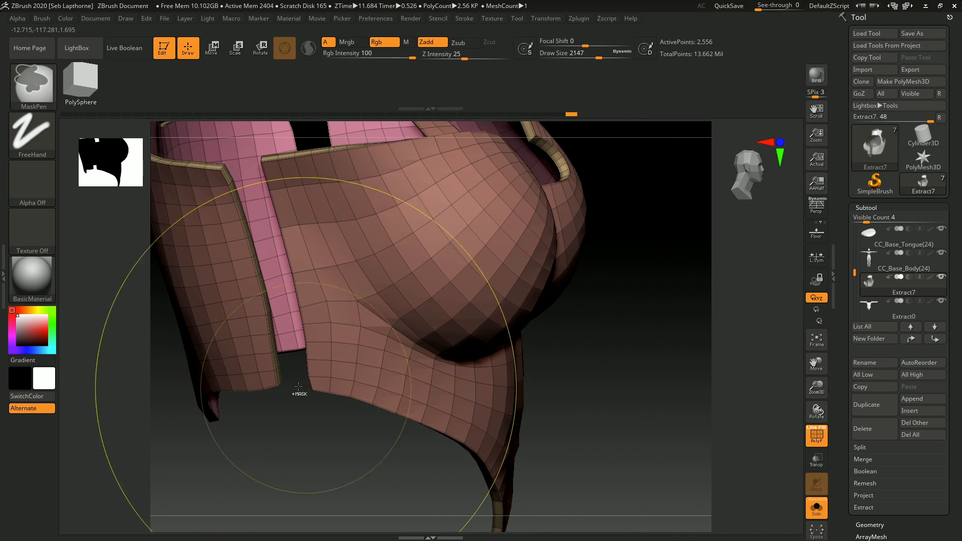
ctrl+right_drag(298, 387, 457, 368)
key(space)
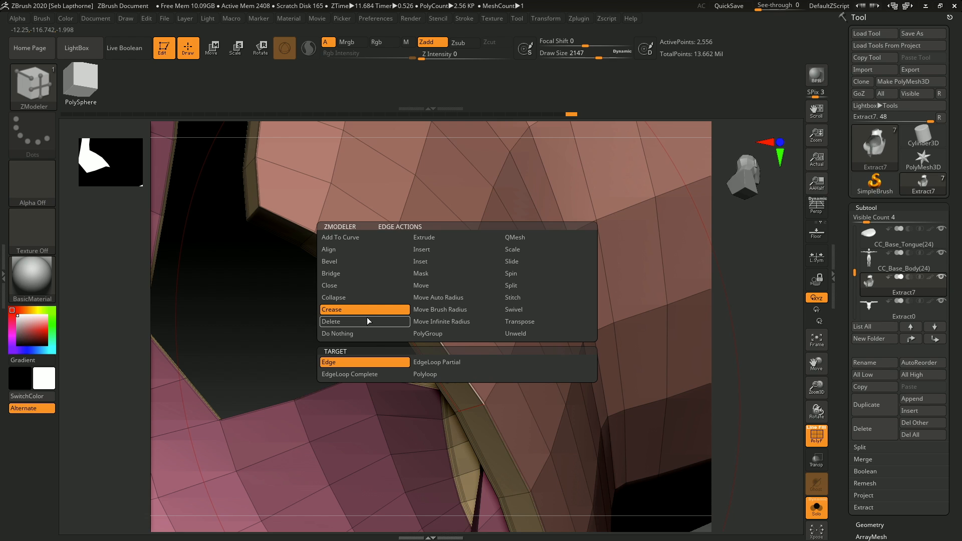
click(375, 374)
alt+right_drag(400, 321, 385, 293)
mouse_move(399, 327)
right_down()
mouse_move(403, 288)
mouse_move(386, 324)
mouse_move(348, 317)
mouse_move(375, 300)
mouse_move(378, 268)
mouse_move(357, 298)
mouse_move(397, 452)
right_up()
Step: Remove the extra points beside the pointed tip of the bodice's lower edge with ZModeler
key(b)
key(z)
key(m)
mouse_move(301, 300)
right_down()
mouse_move(373, 307)
mouse_move(348, 243)
mouse_move(412, 448)
mouse_move(414, 377)
right_up()
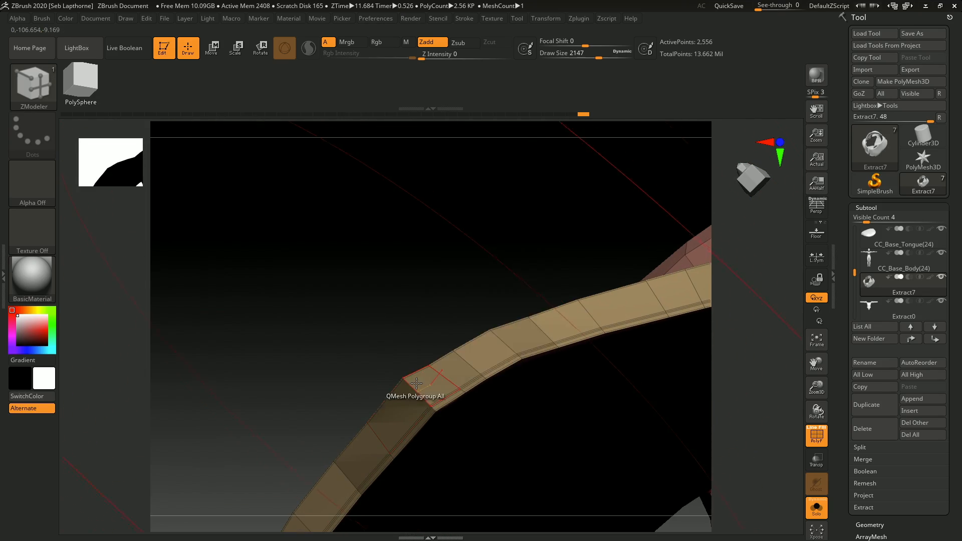
mouse_move(413, 357)
right_down()
mouse_move(368, 335)
mouse_move(366, 373)
mouse_move(382, 316)
right_up()
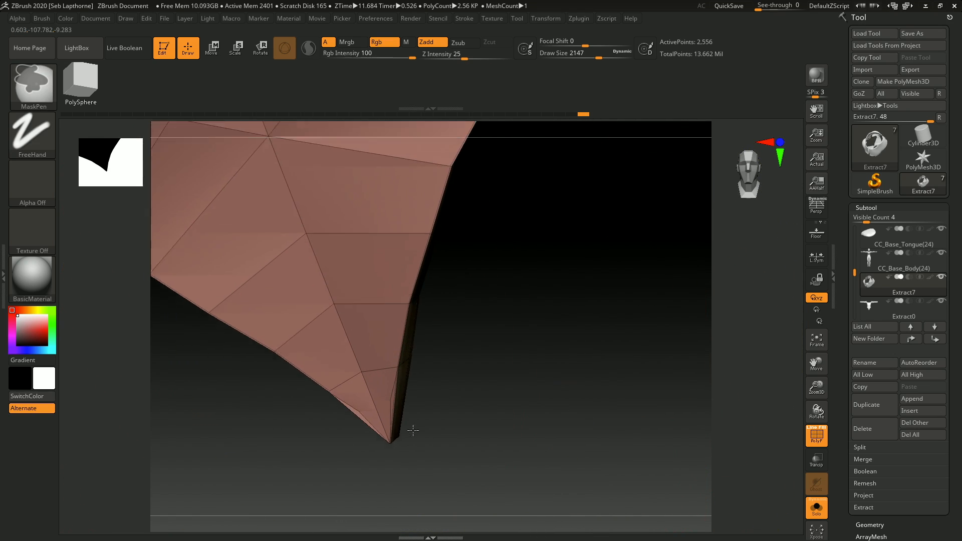
mouse_move(401, 376)
right_down()
mouse_move(397, 477)
mouse_move(365, 298)
mouse_move(397, 365)
mouse_move(375, 305)
right_up()
mouse_move(376, 399)
right_down()
mouse_move(351, 378)
mouse_move(365, 457)
mouse_move(414, 444)
mouse_move(381, 398)
mouse_move(346, 391)
mouse_move(360, 349)
mouse_move(375, 381)
mouse_move(411, 360)
right_up()
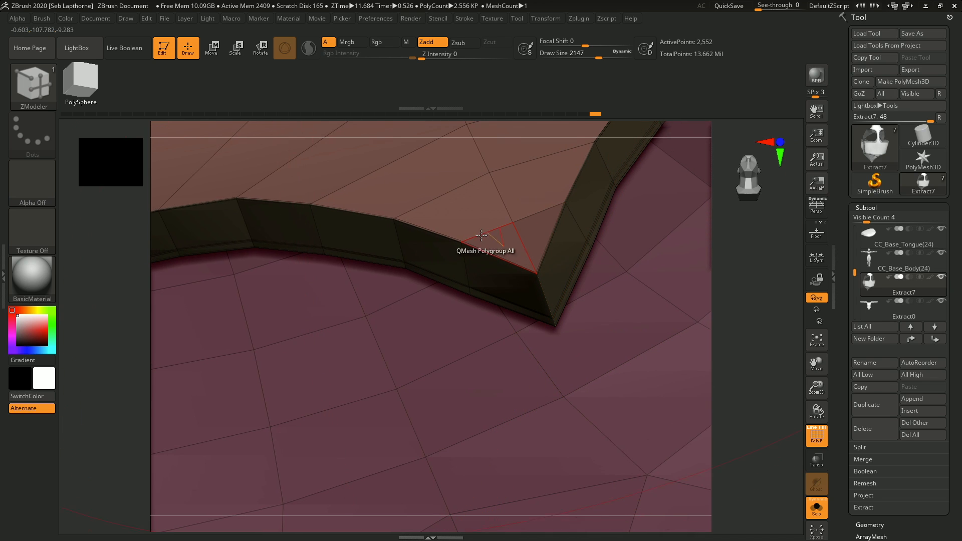
right_drag(469, 243, 484, 171)
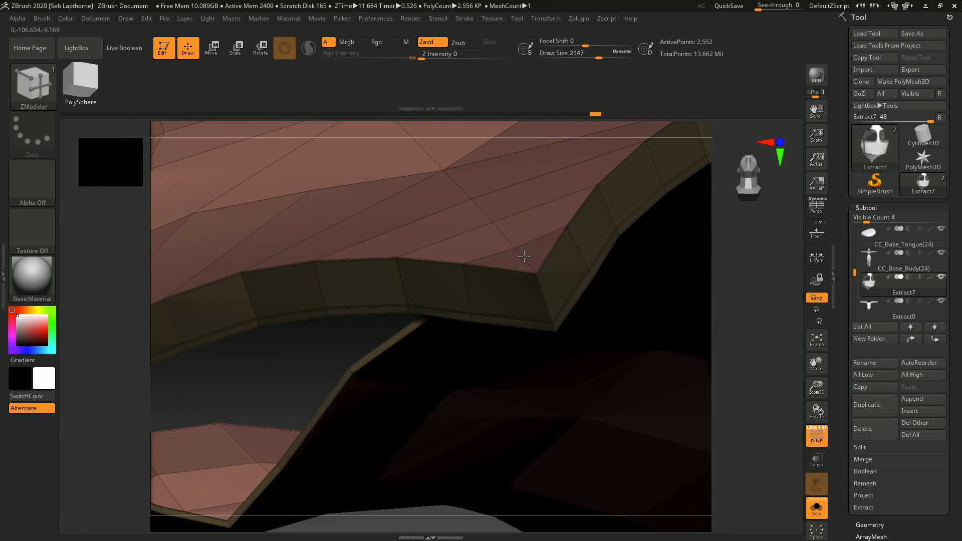
key(space)
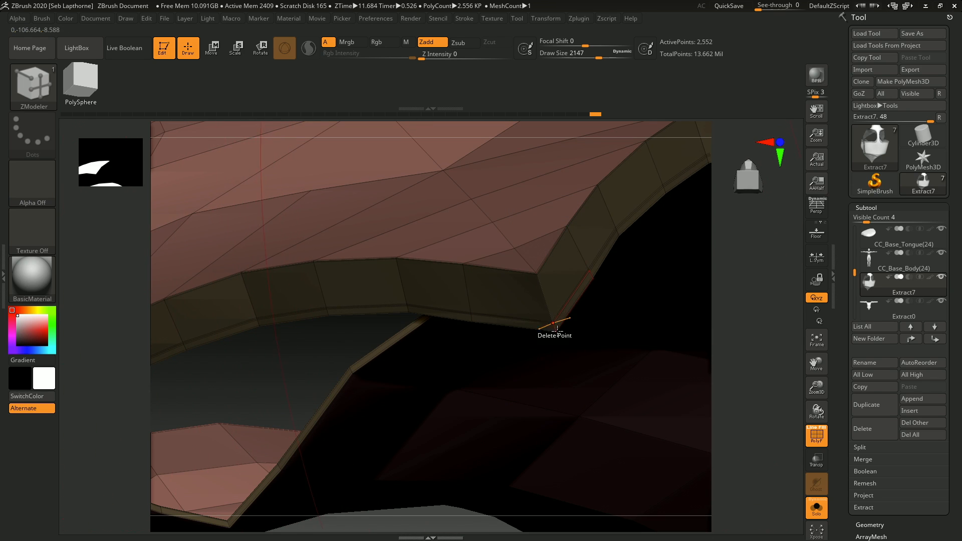
Step: Hide the wireframe, check the bodice from the front and side, and leave Solo mode to show the body
ctrl+right_drag(557, 328, 421, 346)
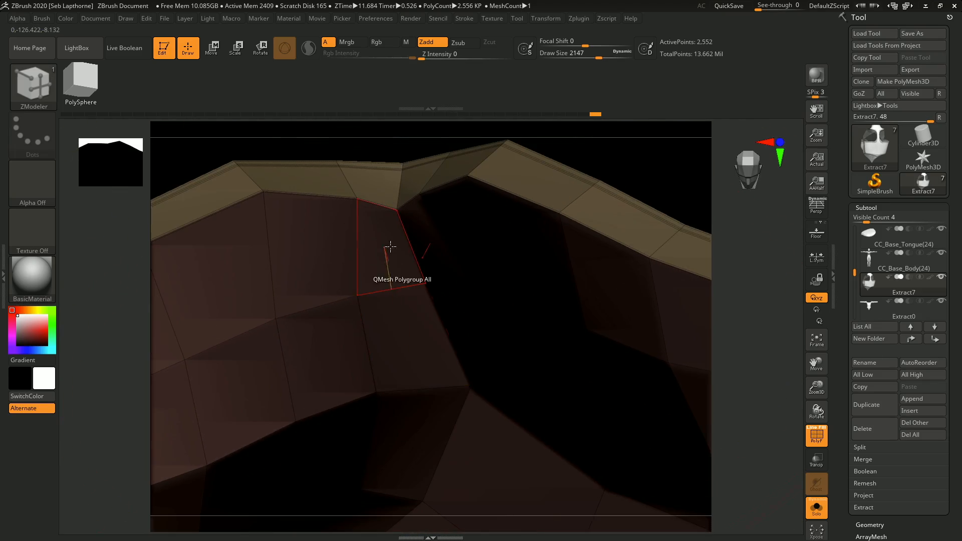
right_drag(390, 246, 466, 166)
right_drag(466, 165, 493, 456)
mouse_move(493, 455)
ctrl+right_down()
mouse_move(471, 346)
mouse_move(484, 276)
ctrl+right_up()
click(814, 440)
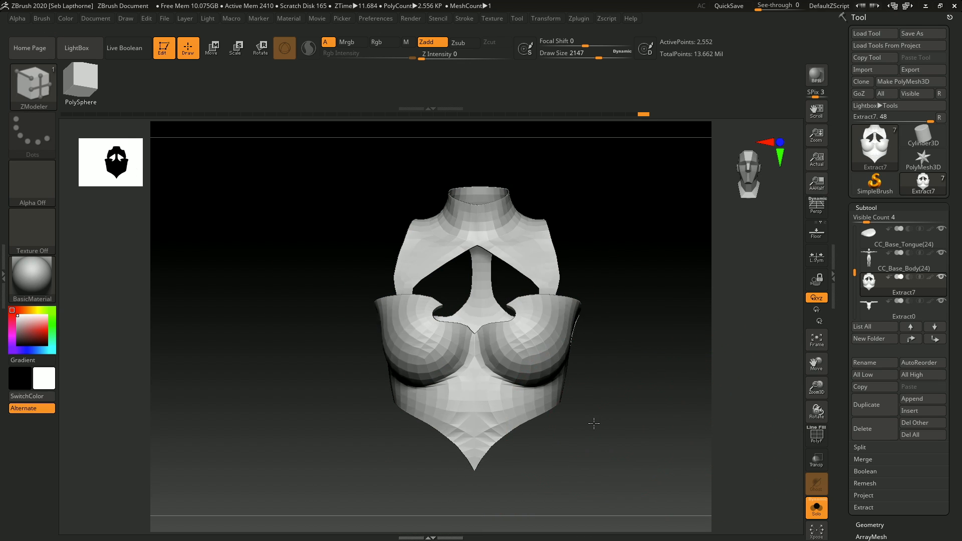
right_drag(593, 422, 734, 373)
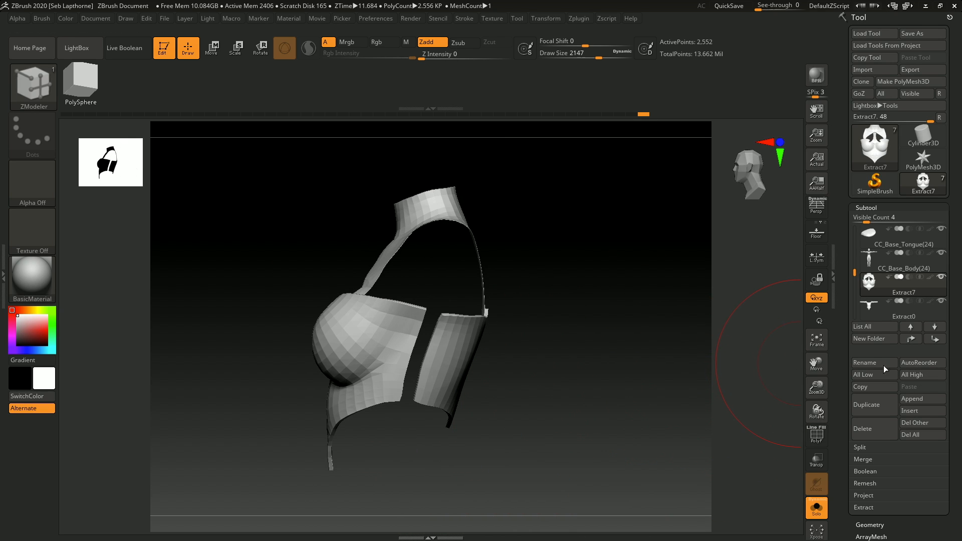
click(817, 507)
right_drag(521, 457, 515, 419)
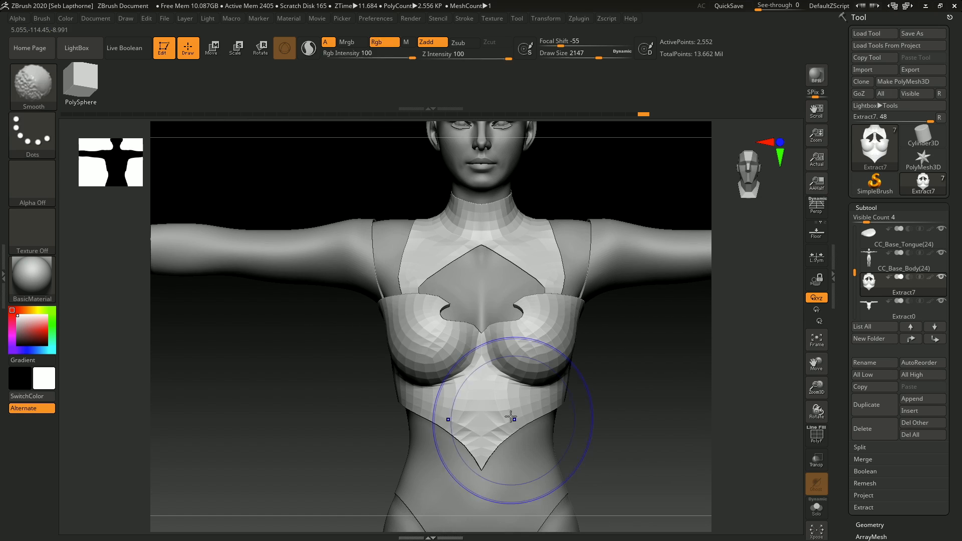
Step: Subdivide the bodice to SDiv 2, inspect the rim around the bust cutout, and return to the undivided mesh
click(870, 524)
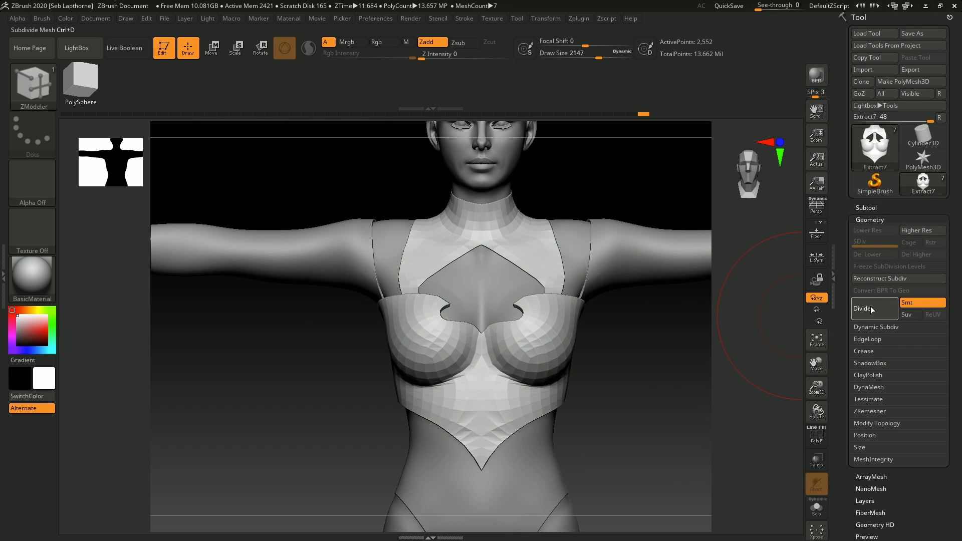
ctrl+right_drag(524, 345, 508, 356)
key(shift+d)
key(shift+d)
right_drag(476, 318, 369, 416)
key(shift+d)
key(b)
key(z)
key(m)
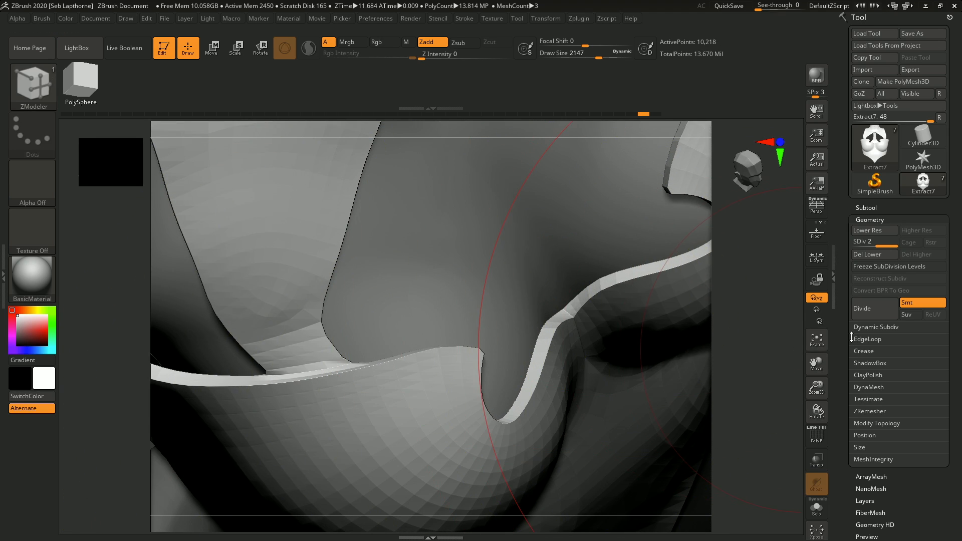
Step: Show the wireframe and check the rim's edge loops where the strap meets the bust cup
click(810, 436)
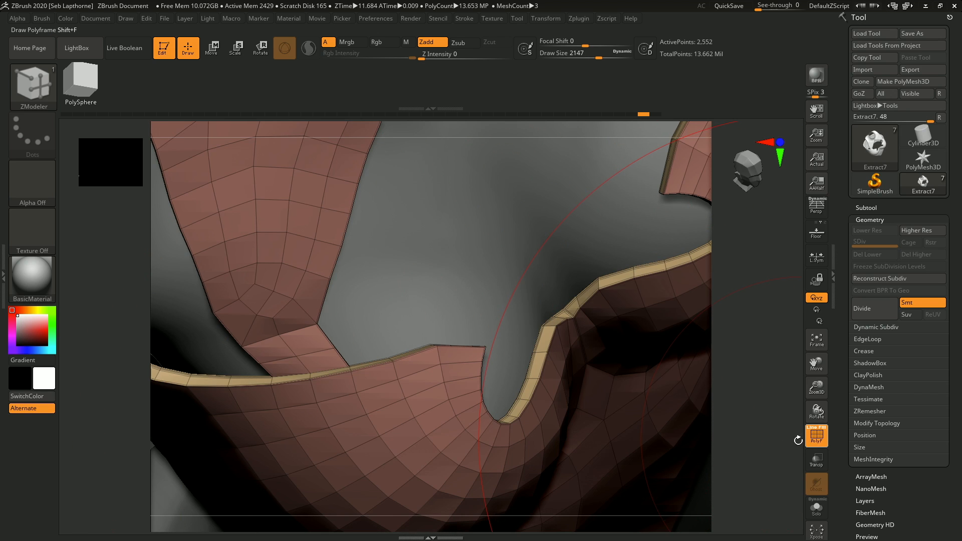
ctrl+right_drag(396, 303, 321, 401)
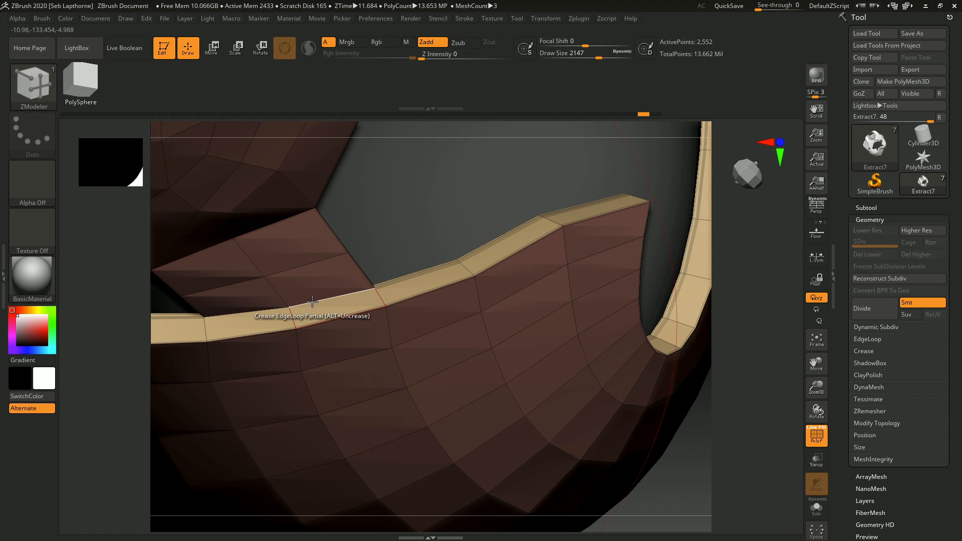
mouse_move(320, 309)
right_down()
mouse_move(451, 236)
mouse_move(434, 234)
mouse_move(521, 272)
mouse_move(532, 240)
mouse_move(519, 183)
mouse_move(446, 270)
right_up()
key(f)
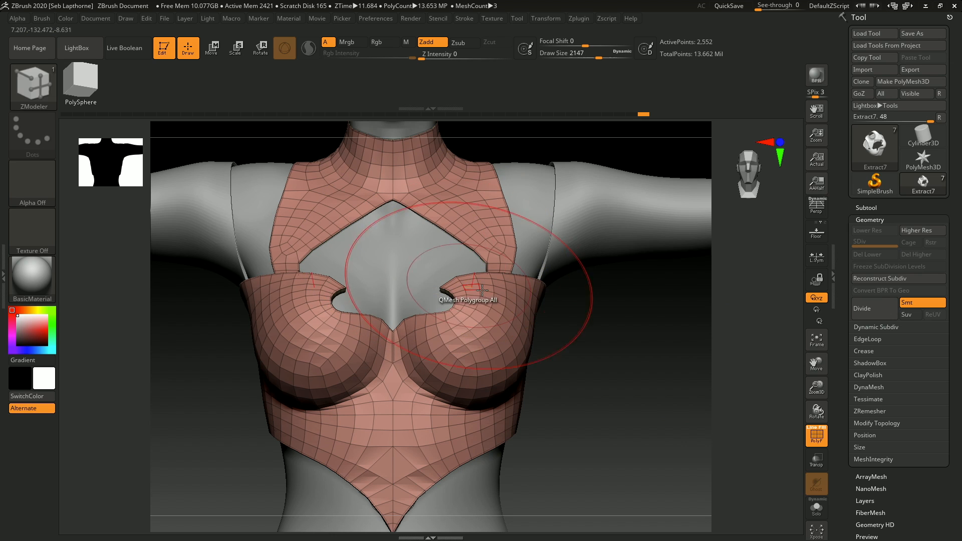
Step: Try subdividing the bodice to SDiv 4, inspect the smoothed cup edge without wireframe, and revert the subdivision
click(875, 307)
click(876, 308)
click(875, 307)
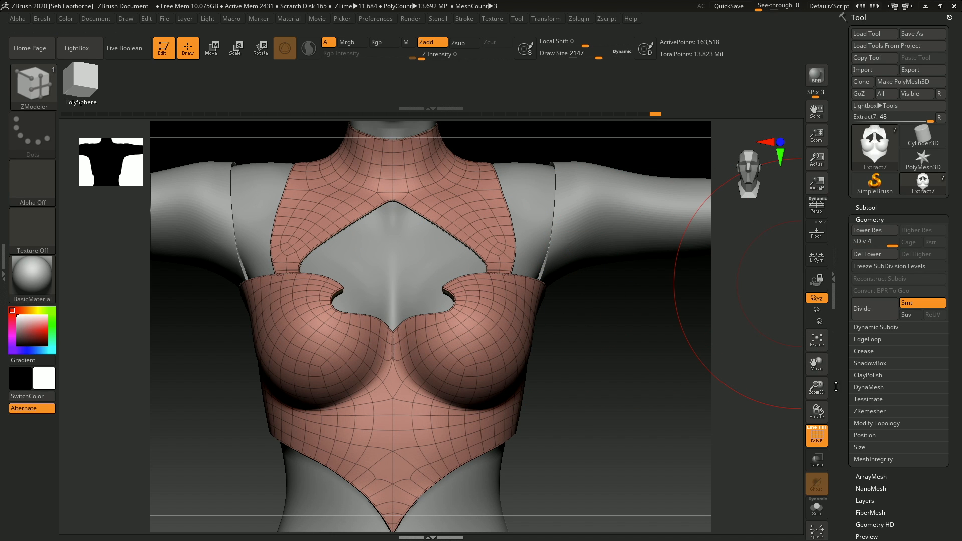
click(816, 437)
right_drag(472, 310, 477, 401)
mouse_move(476, 254)
ctrl+right_down()
mouse_move(466, 325)
mouse_move(516, 347)
ctrl+right_up()
key(shift+d)
key(shift+d)
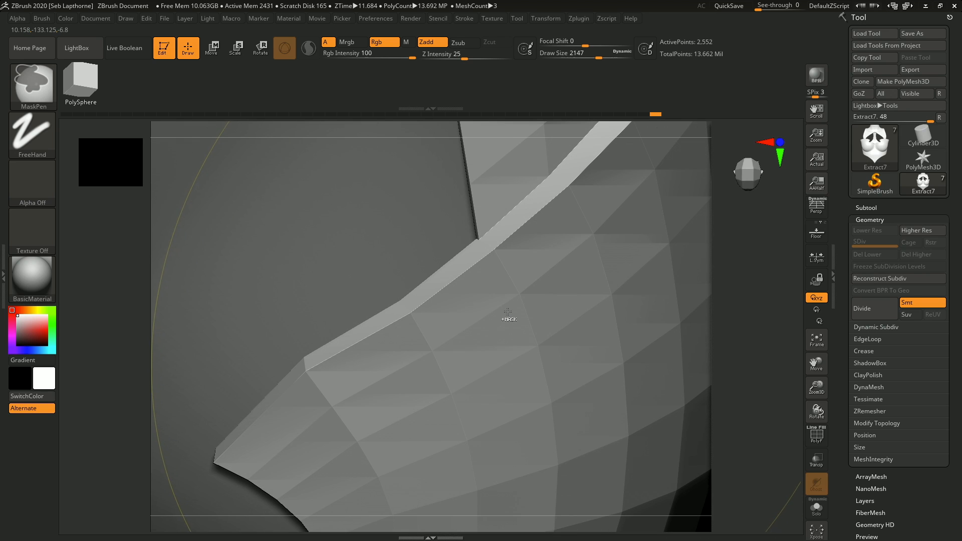
Step: Crease the remaining rim edges at the strap junctions with the Crease action set to EdgeLoop Partial
ctrl+right_drag(591, 265, 594, 303)
click(823, 437)
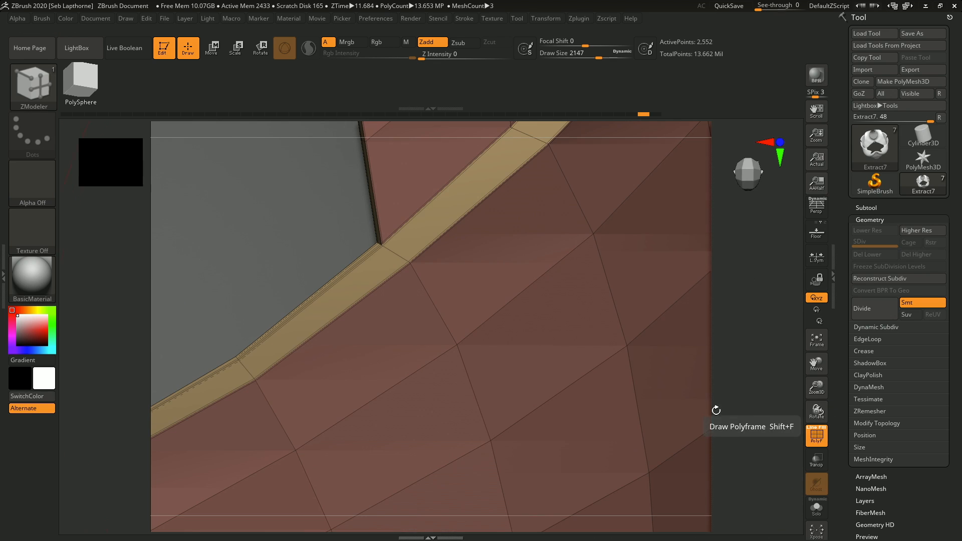
right_drag(715, 407, 369, 356)
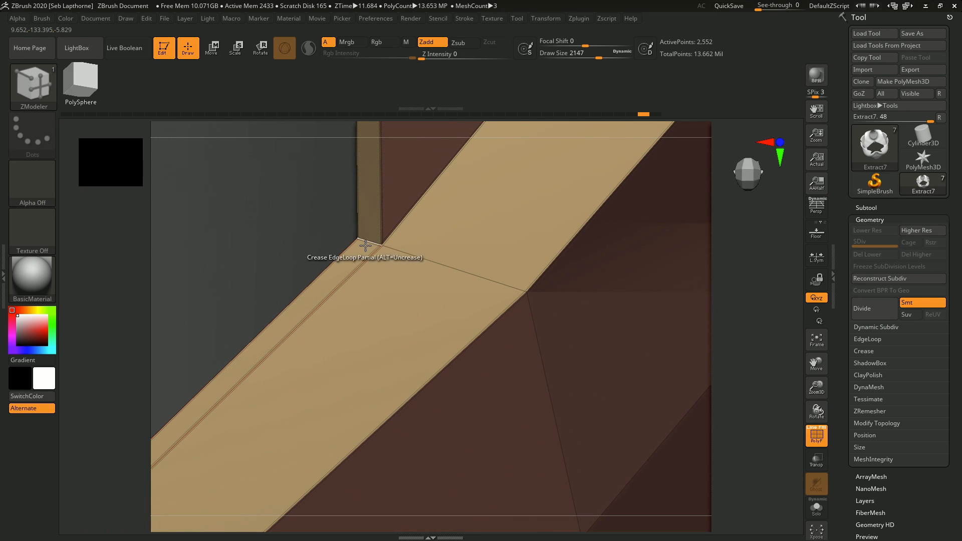
ctrl+right_drag(400, 258, 399, 155)
mouse_move(398, 221)
alt+right_down()
mouse_move(386, 346)
mouse_move(418, 354)
mouse_move(358, 362)
mouse_move(429, 317)
mouse_move(420, 241)
mouse_move(409, 213)
mouse_move(350, 243)
mouse_move(316, 198)
mouse_move(429, 253)
mouse_move(440, 208)
mouse_move(539, 142)
mouse_move(446, 340)
mouse_move(478, 285)
mouse_move(444, 253)
mouse_move(457, 269)
mouse_move(461, 318)
mouse_move(413, 217)
mouse_move(466, 296)
mouse_move(442, 141)
mouse_move(455, 209)
mouse_move(365, 316)
mouse_move(517, 282)
mouse_move(569, 236)
mouse_move(576, 307)
mouse_move(630, 386)
alt+right_up()
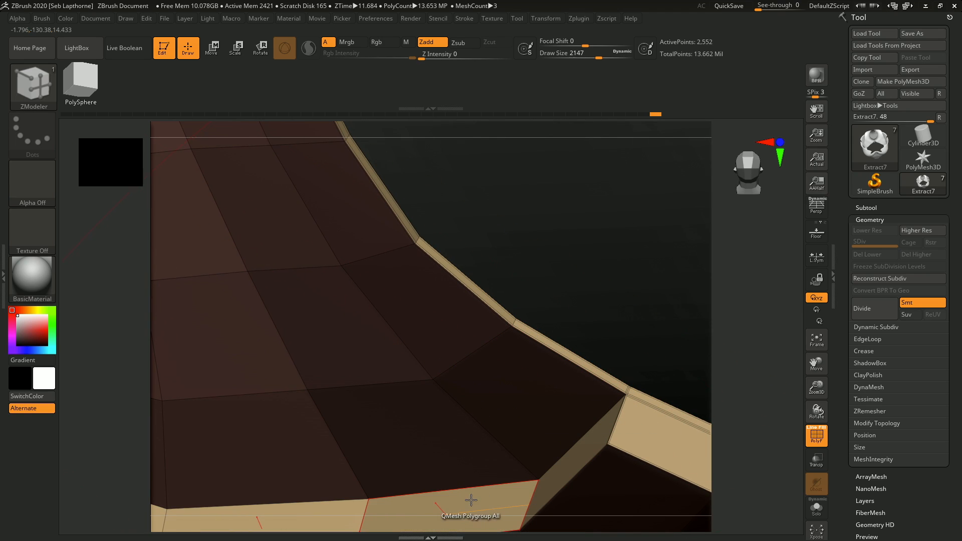
right_drag(472, 493, 634, 368)
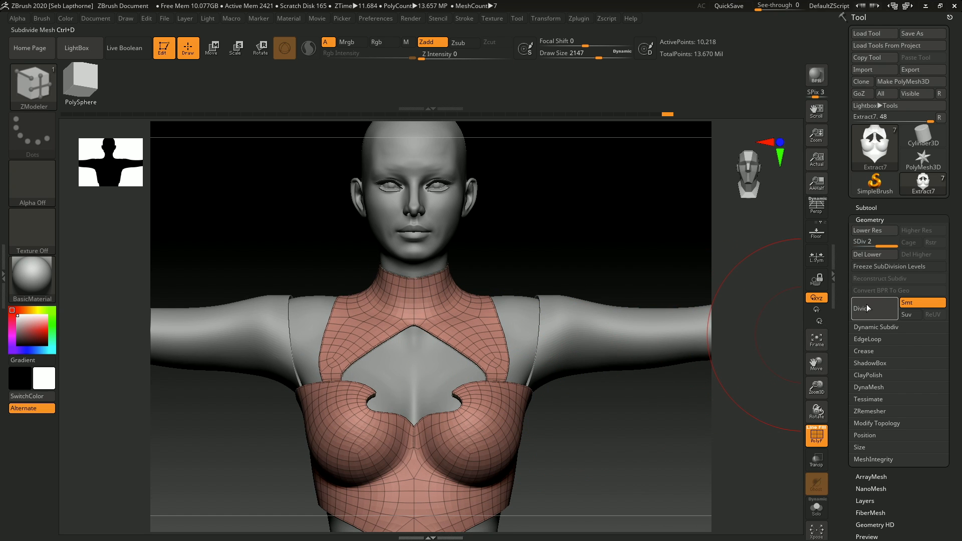
Step: Preview the bodice at SDiv 4 without wireframe, inspect the rim at the back strap, and revert the subdivision
click(816, 437)
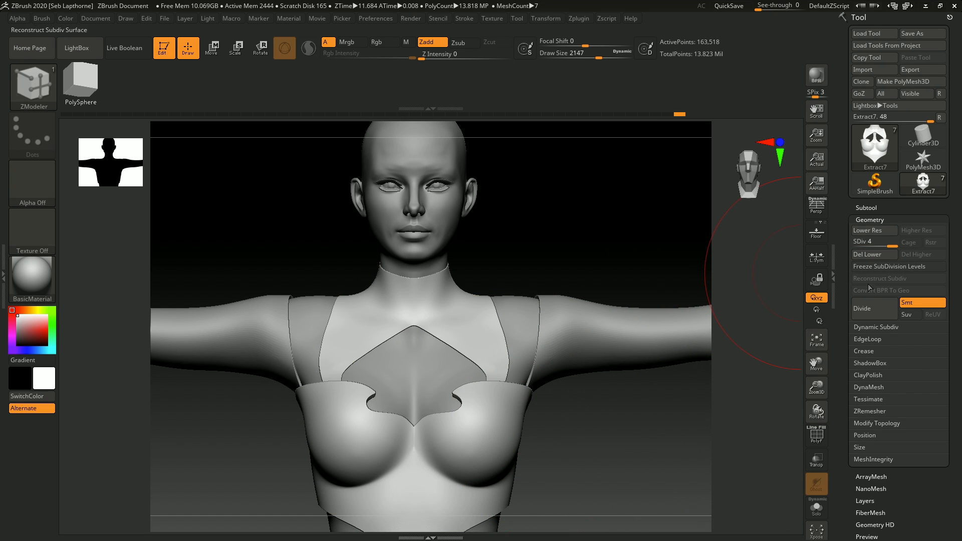
ctrl+right_drag(532, 396, 540, 499)
key(shift+d)
key(shift+d)
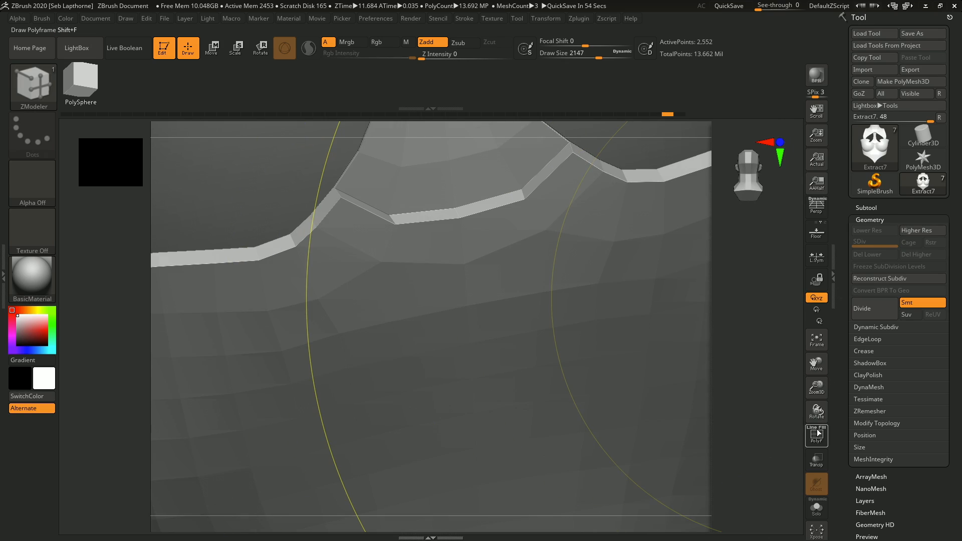
Step: Show the wireframe and check the crease lines along the rim where the back strap meets the bodice
click(825, 439)
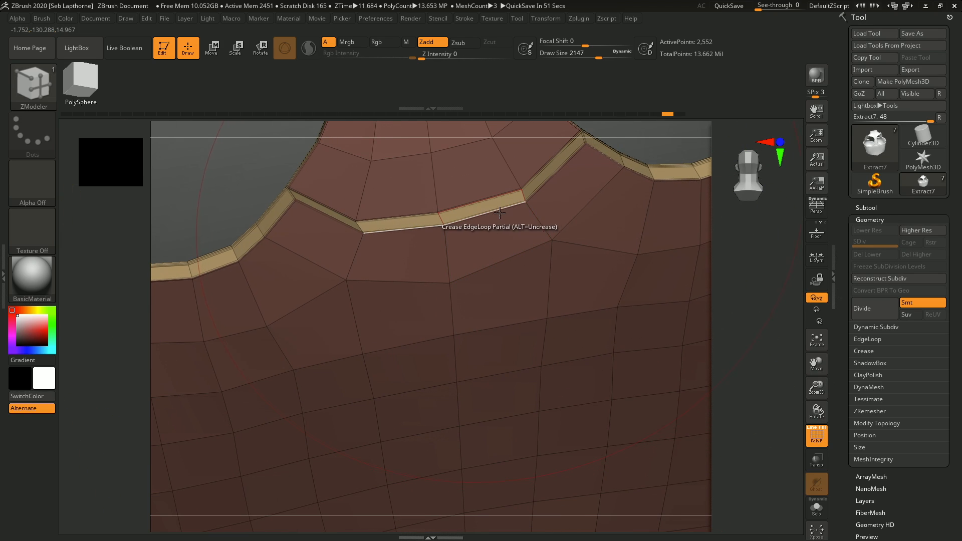
ctrl+right_drag(505, 239, 507, 216)
mouse_move(507, 216)
right_down()
mouse_move(522, 242)
mouse_move(519, 321)
mouse_move(576, 314)
right_up()
ctrl+right_drag(576, 314, 518, 290)
ctrl+right_drag(519, 289, 526, 331)
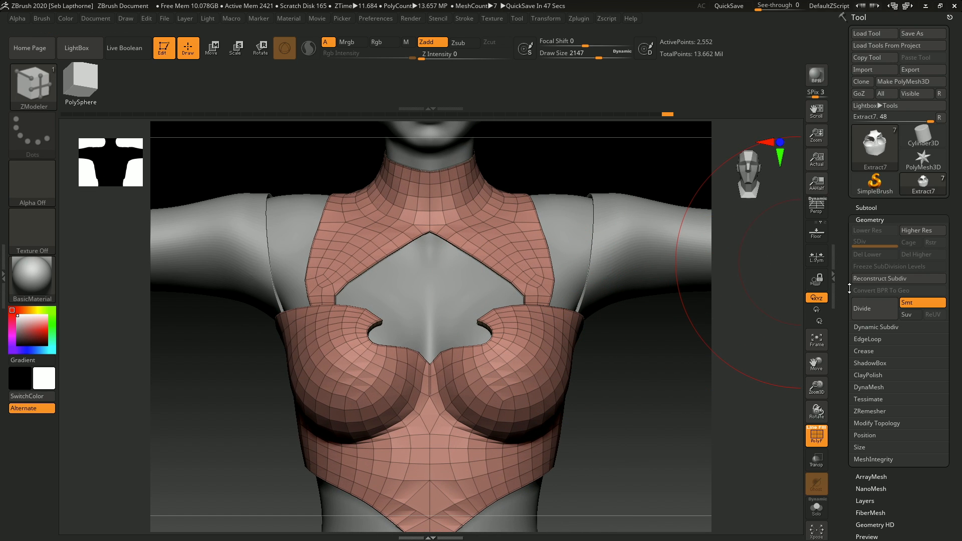
Step: Hide the wireframe and bring up the reference image window with the green armoured outfit beside the model
click(824, 435)
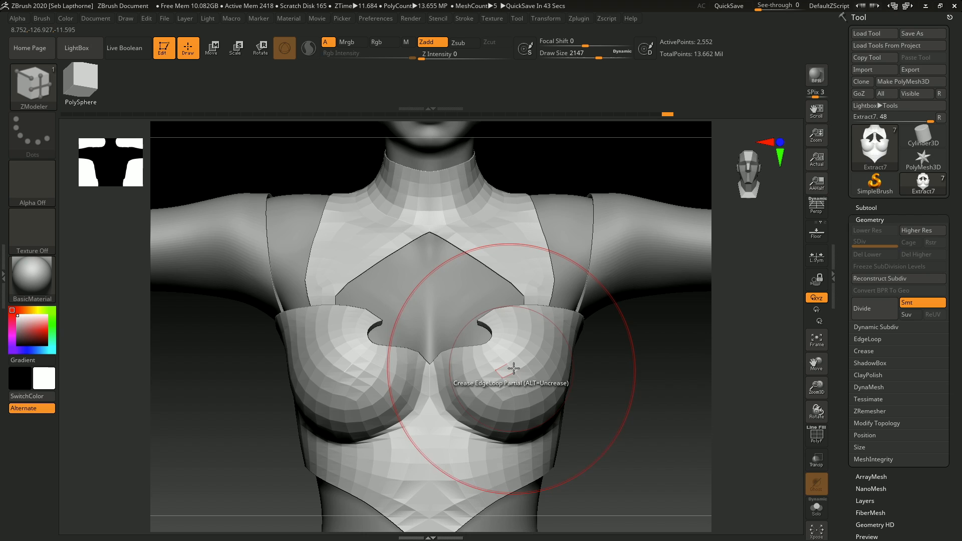
key(super)
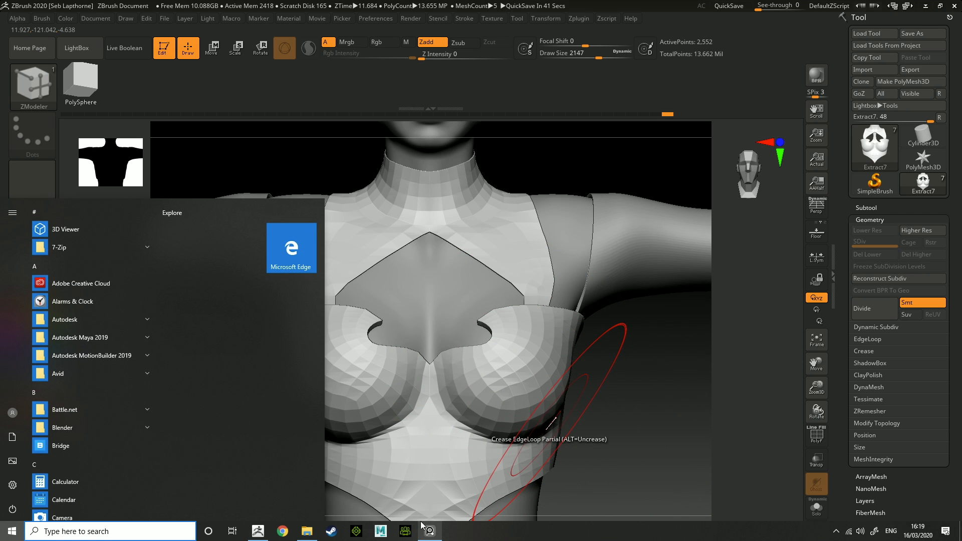
click(426, 535)
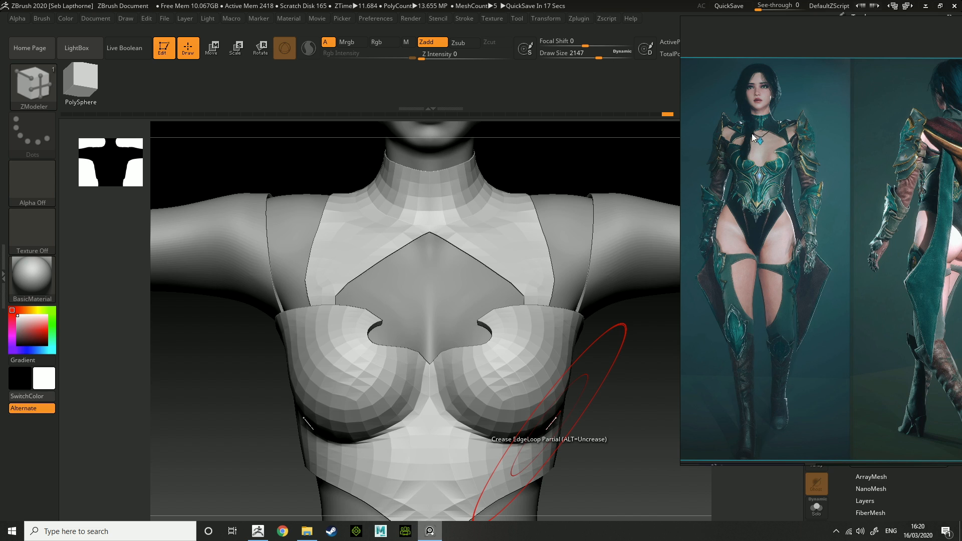
Step: Reposition the reference image so both front and back views show, return to the model, and turn on the bodice's wireframe
right_drag(799, 197, 720, 210)
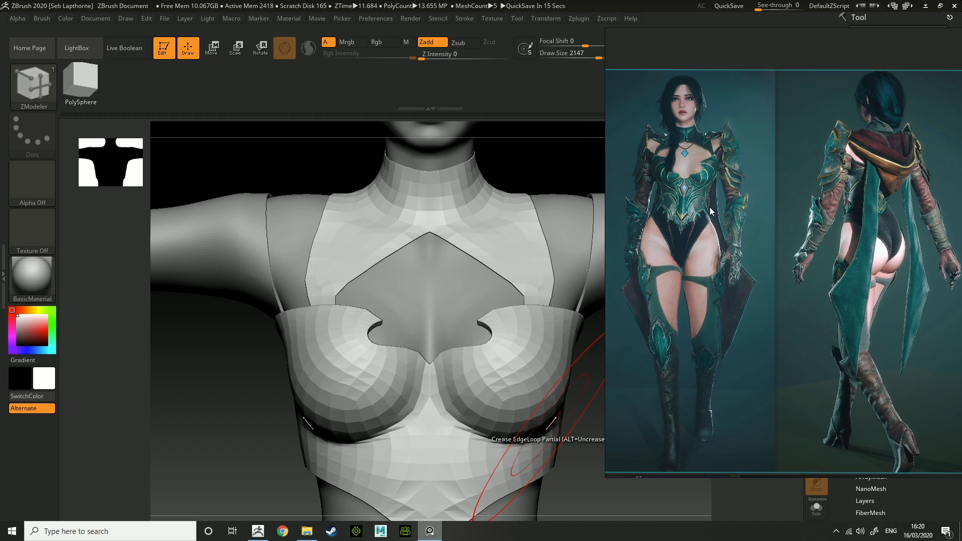
click(493, 159)
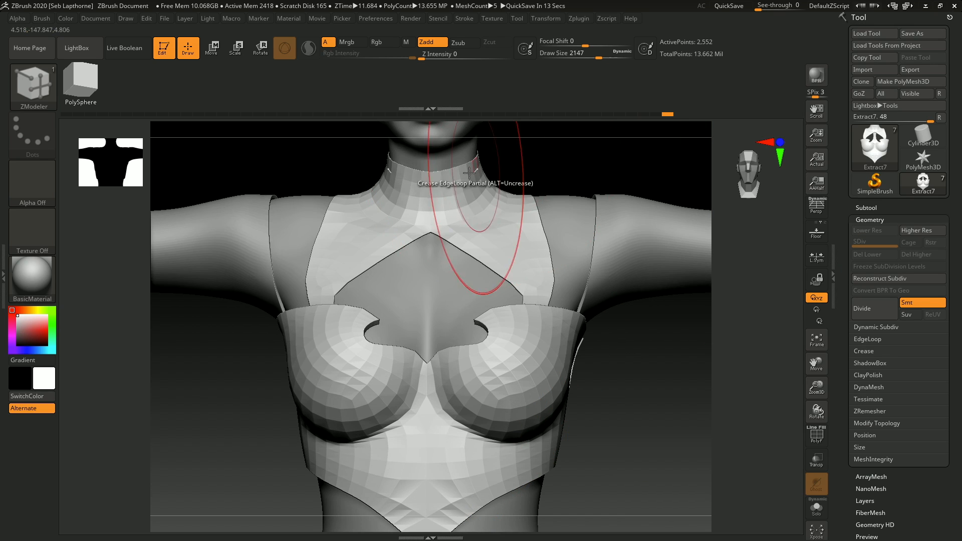
ctrl+right_drag(466, 176, 454, 219)
click(813, 436)
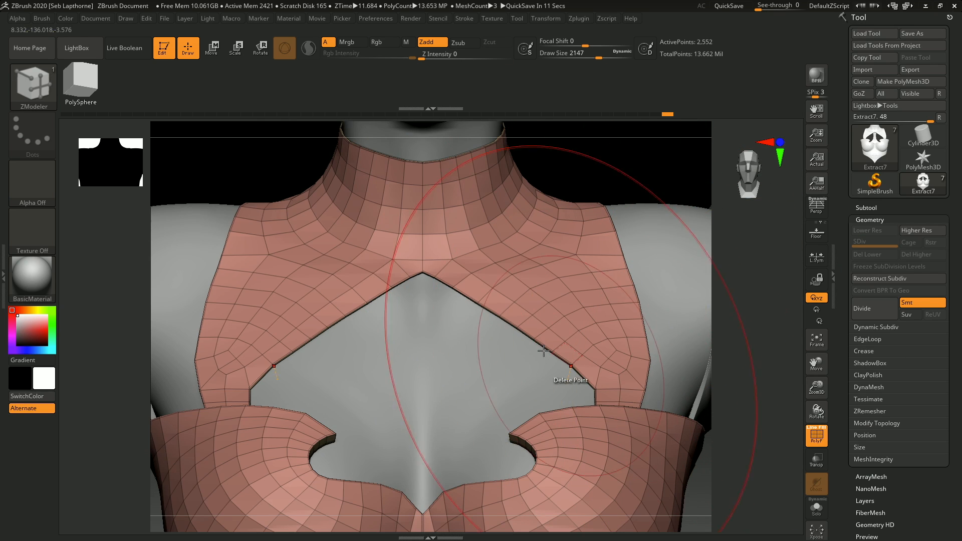
Step: Set the point action to Slide By Brush Radius, reduce the draw size to 140, and slide the mirrored points above the chest opening inward
alt+right_drag(438, 261, 441, 339)
key(space)
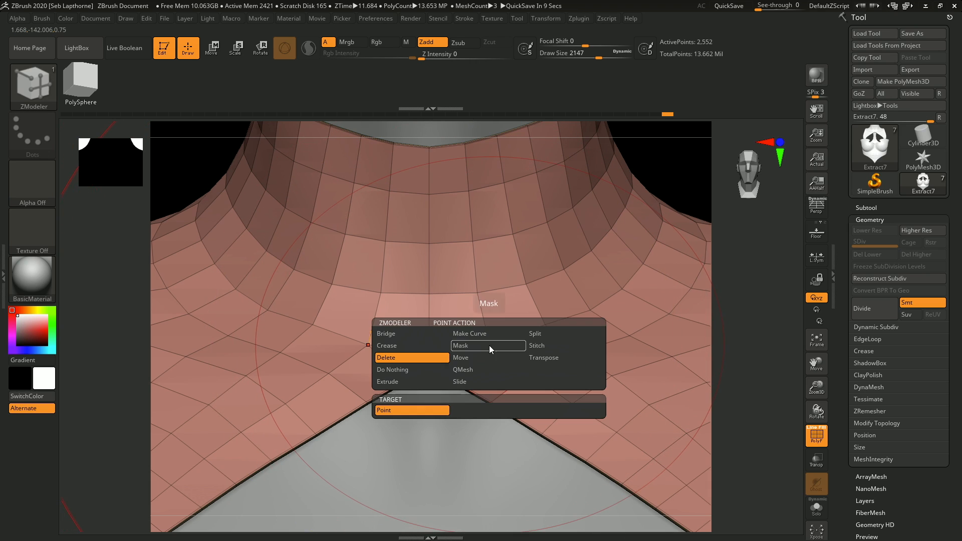
click(496, 381)
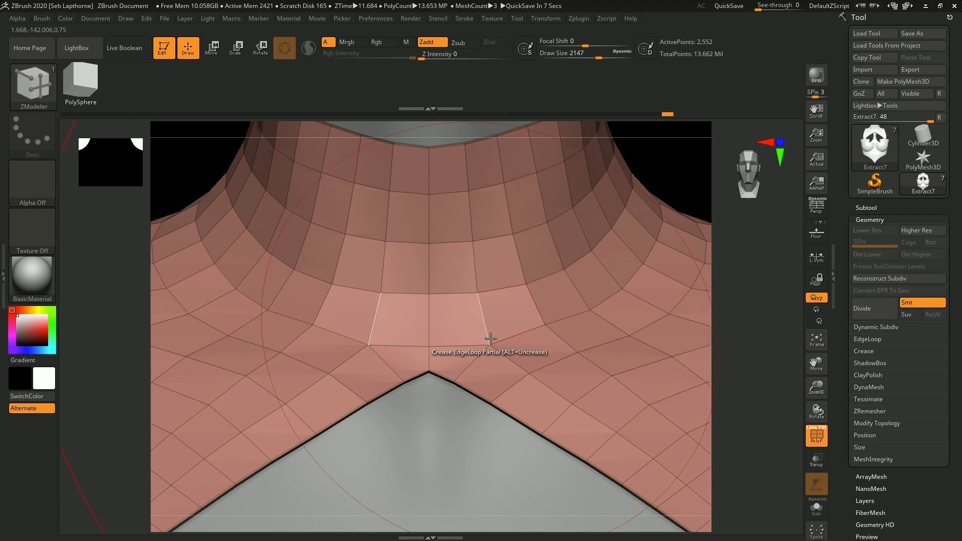
key(space)
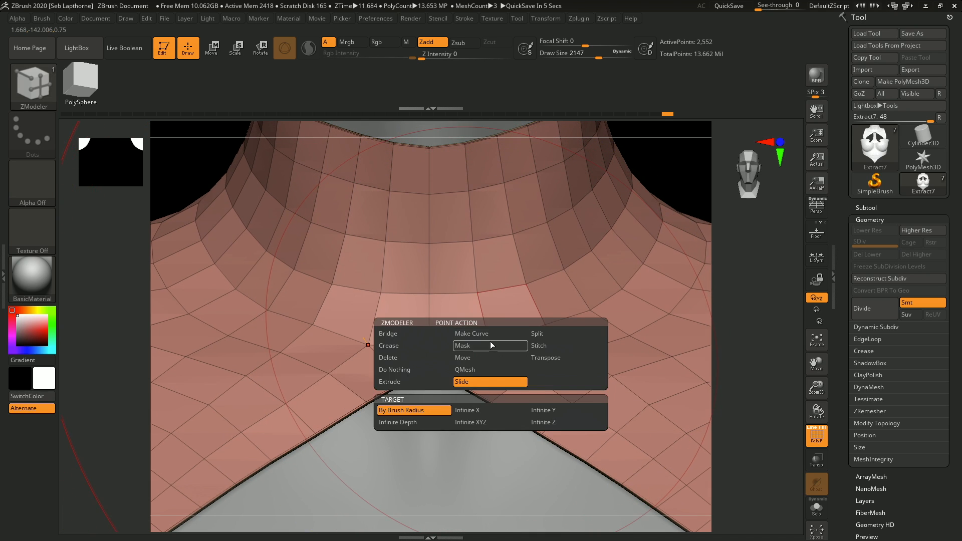
drag(597, 54, 574, 53)
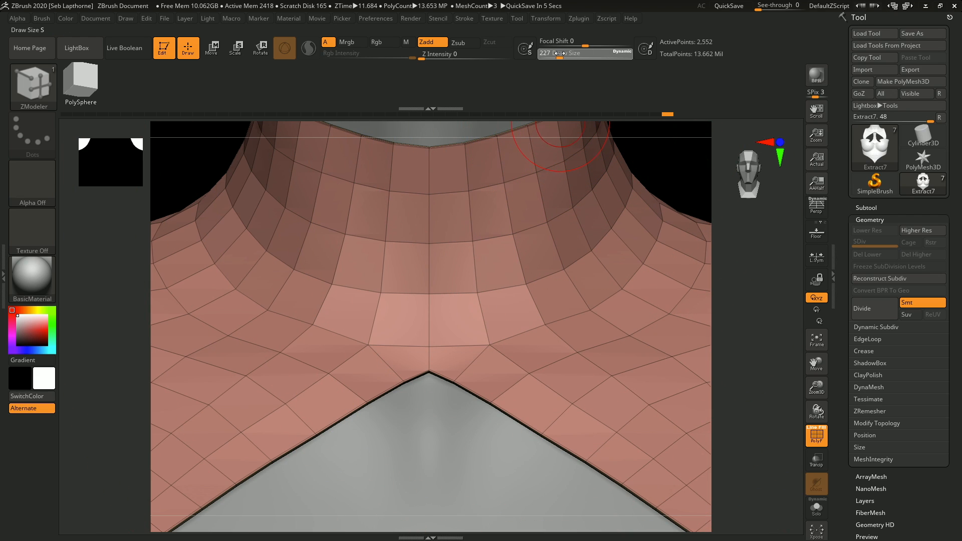
drag(488, 344, 477, 323)
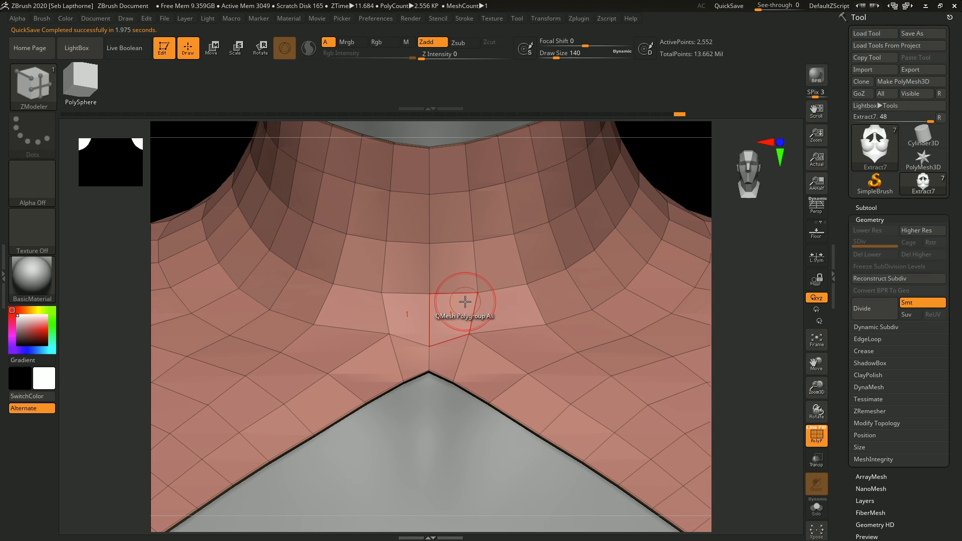
Step: Slide the mirrored points beside the collar's centre line inward, row by row, to form a narrow central strip
drag(454, 296, 455, 333)
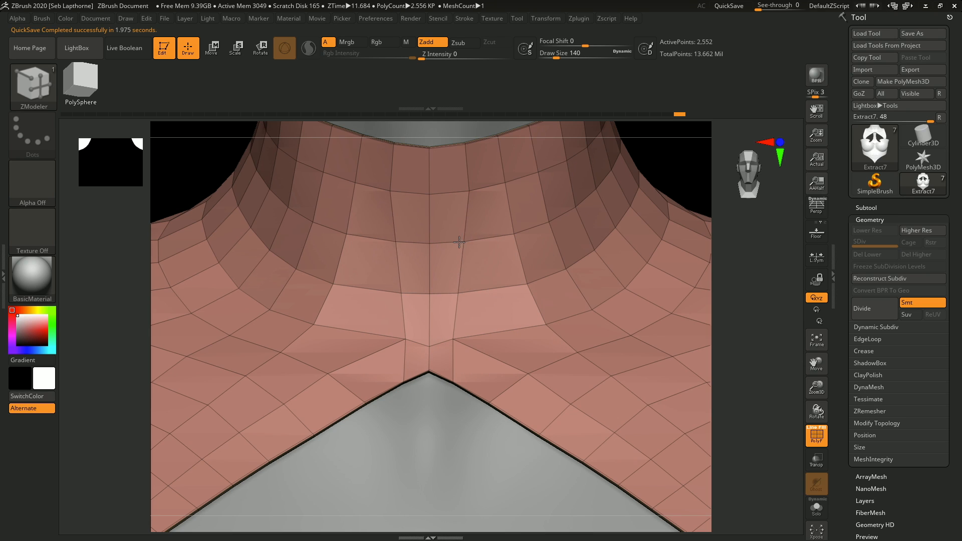
drag(458, 295, 448, 296)
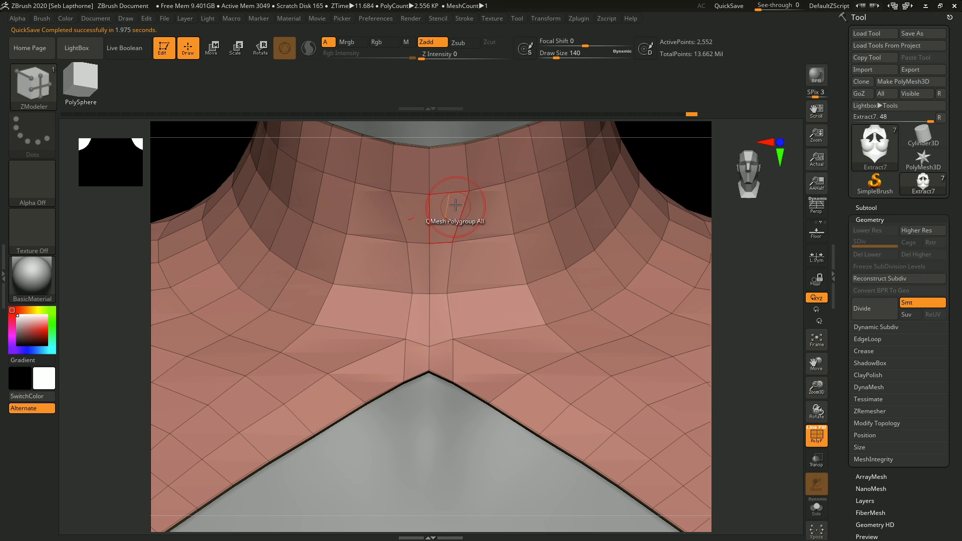
key(ctrl+z)
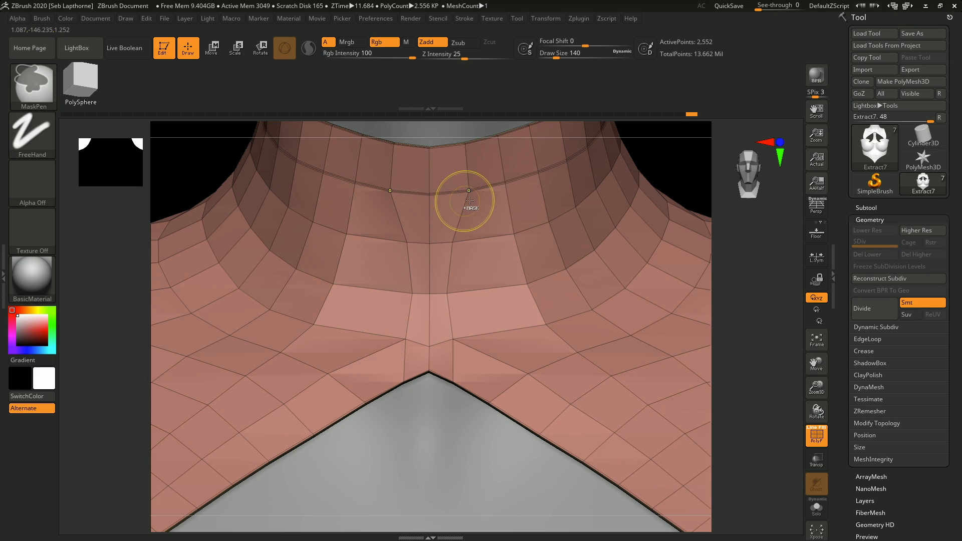
alt+right_drag(457, 177, 459, 289)
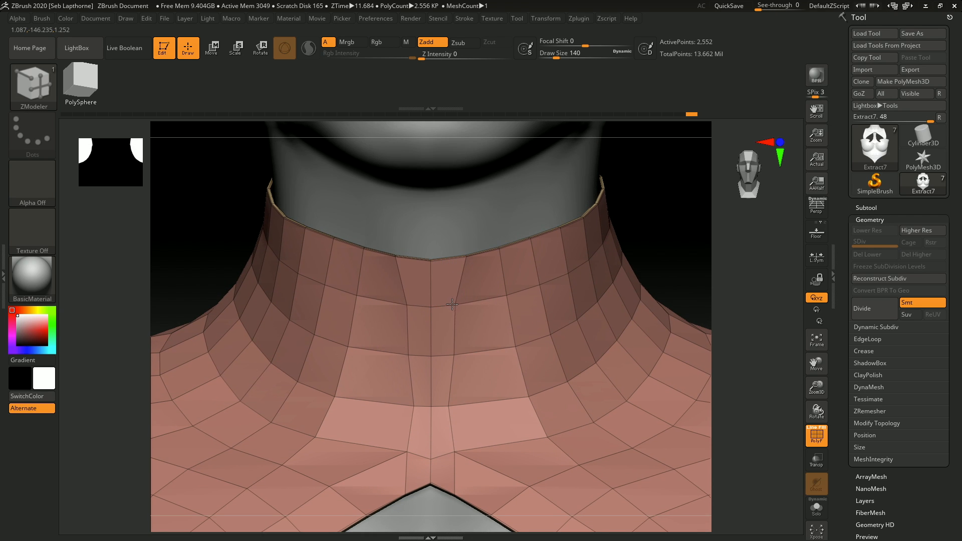
Step: Check the collar on the reference image and slide the collar's horizontal edge loop up towards its rim with Slide EdgeLoop Complete
key(super)
click(430, 530)
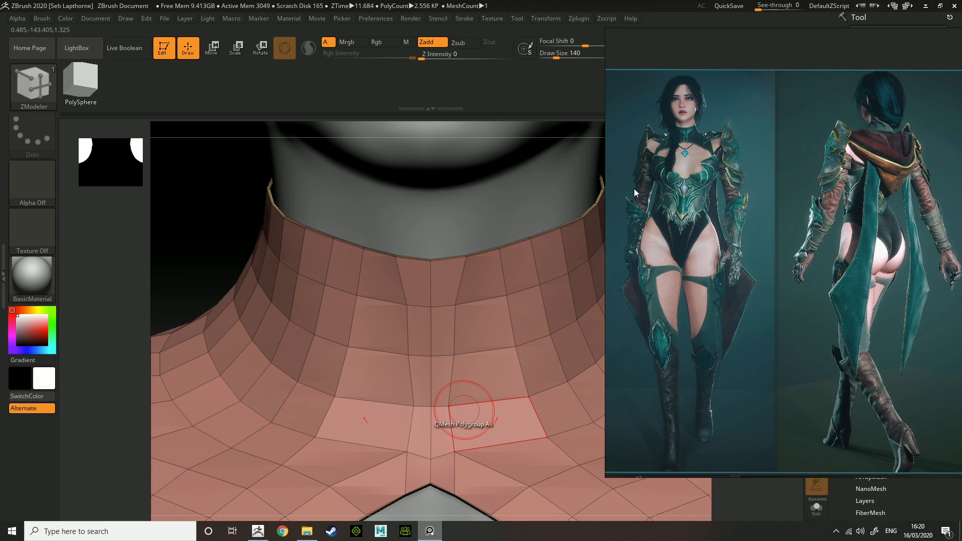
click(262, 534)
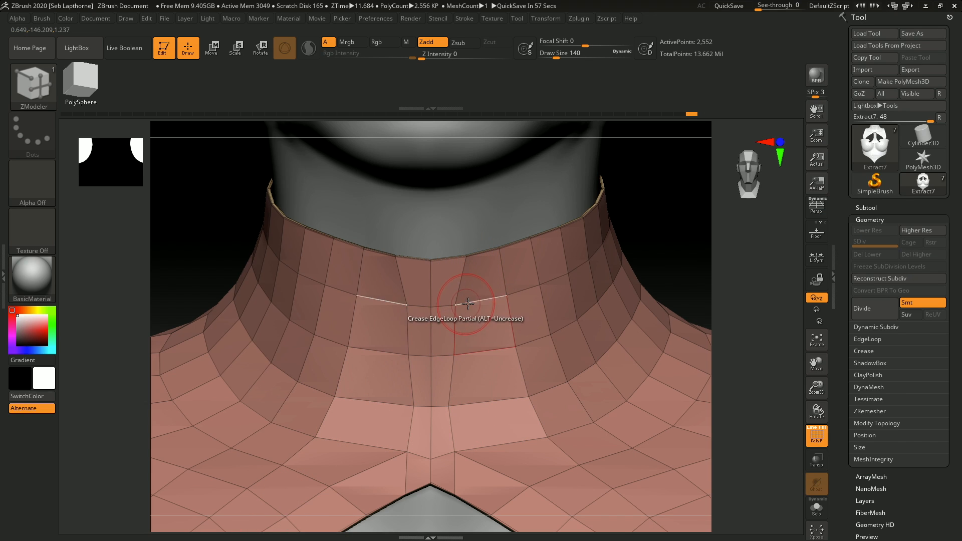
key(space)
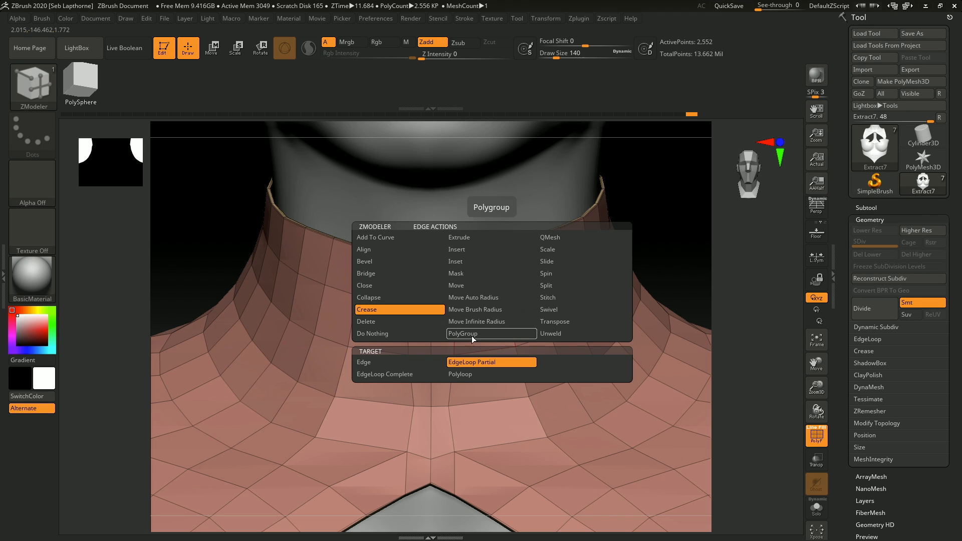
click(561, 262)
click(456, 365)
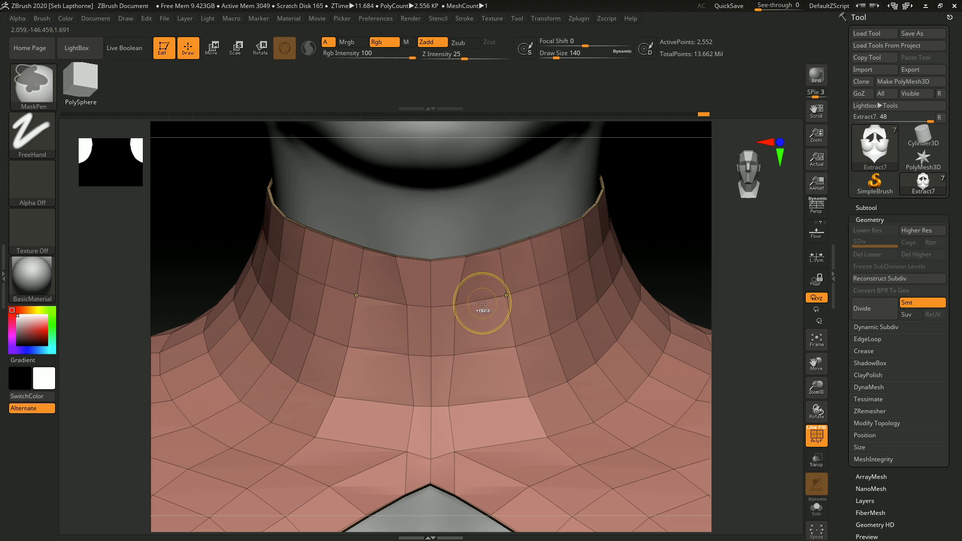
key(ctrl+z)
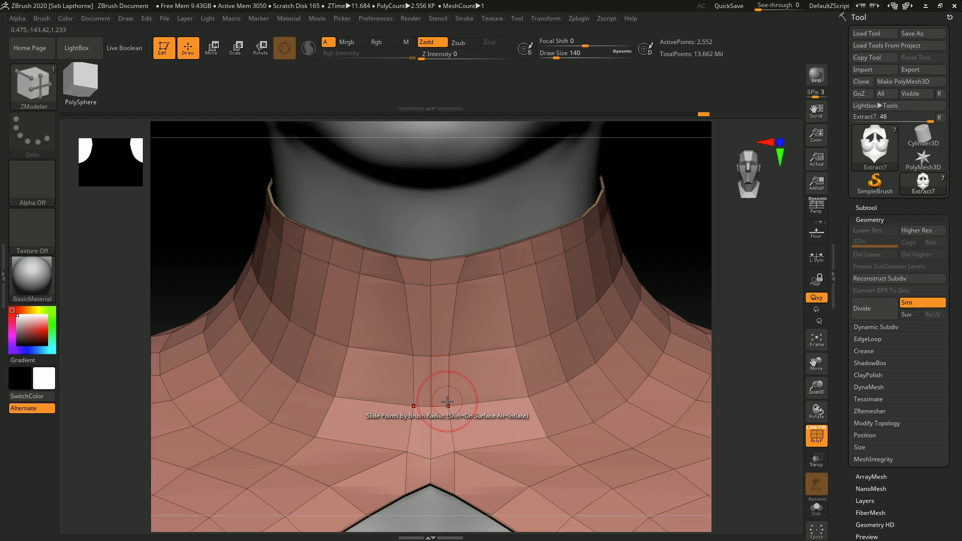
Step: Assign a separate polygroup to the band below the collar rim using the PolyGroup action with Polyloop target
mouse_move(473, 374)
ctrl+right_down()
mouse_move(469, 311)
mouse_move(485, 346)
ctrl+right_up()
key(space)
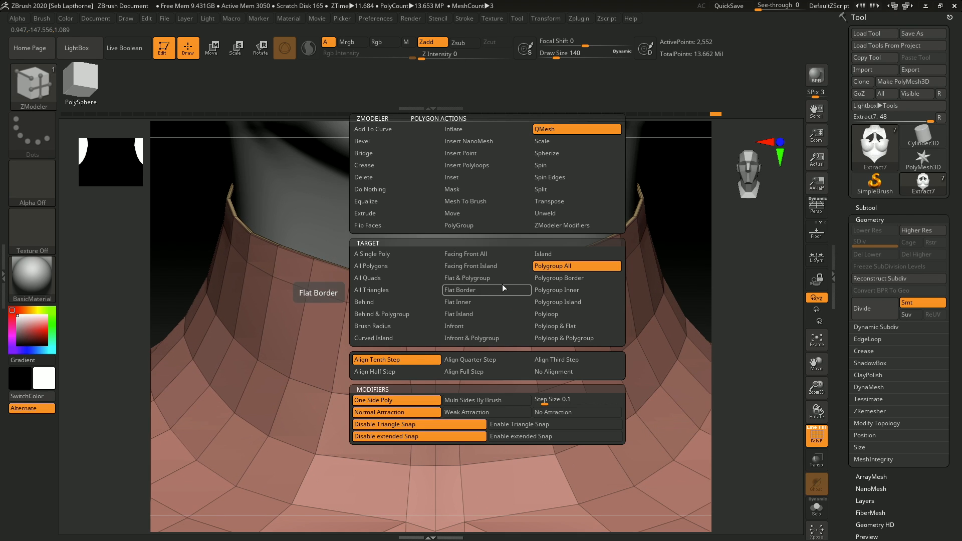
click(457, 226)
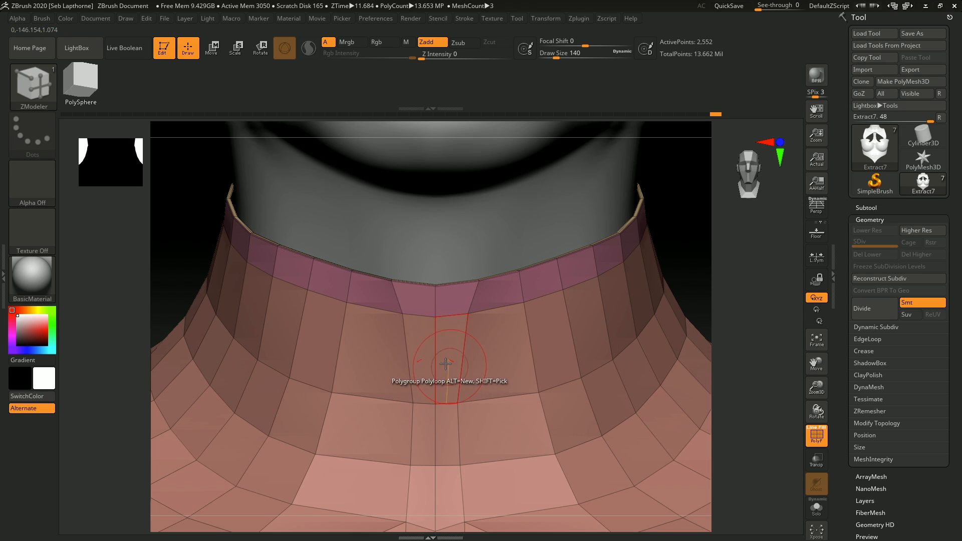
ctrl+right_drag(444, 361, 449, 273)
ctrl+right_drag(449, 273, 453, 302)
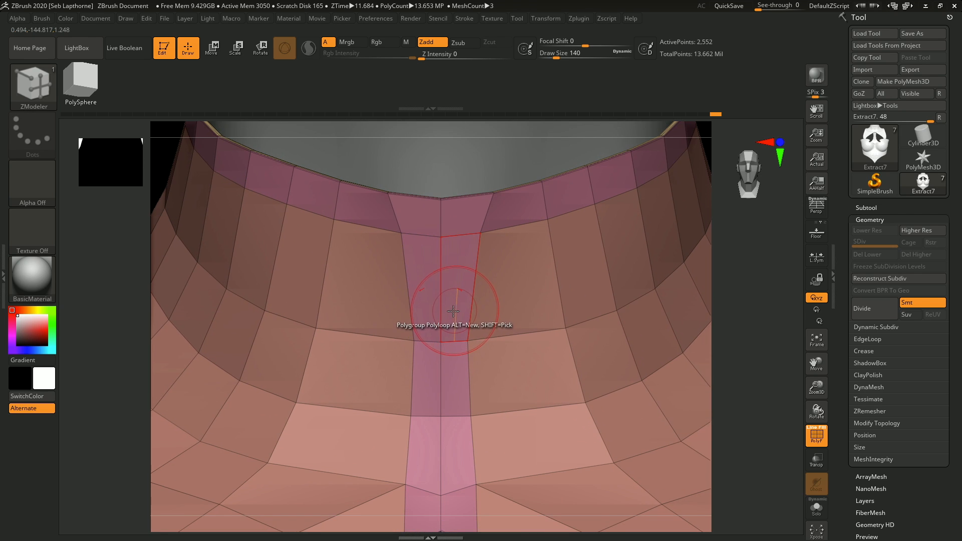
Step: Switch the PolyGroup target to A Single Poly and add the central strip's polygons down to the chest opening to the band's polygroup
key(space)
click(369, 253)
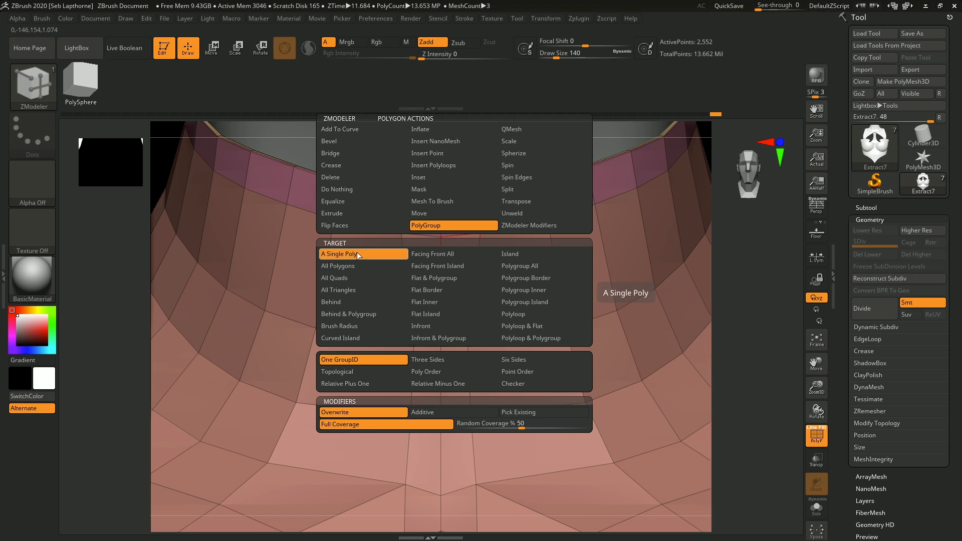
click(450, 366)
alt+right_drag(447, 359, 439, 253)
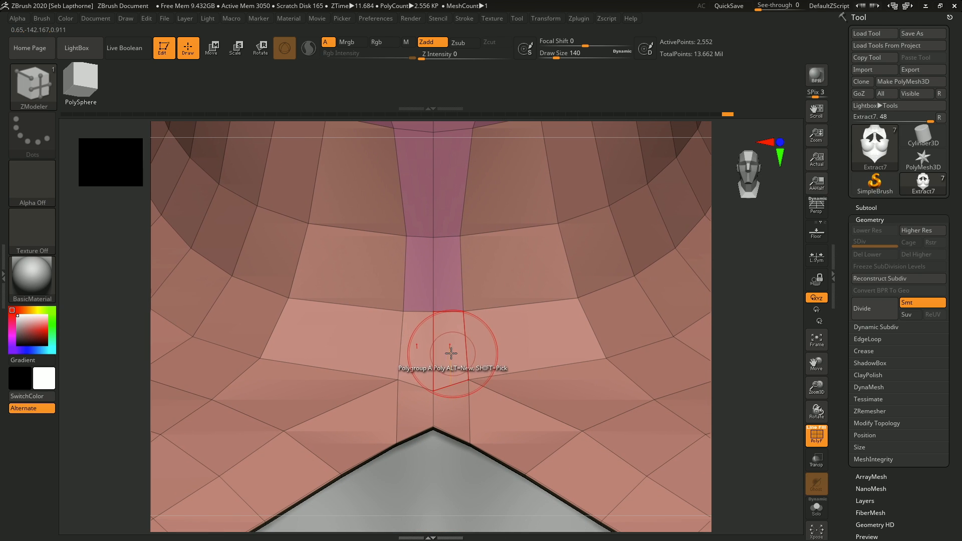
click(450, 352)
click(446, 401)
Step: Raise the collar band and central strip slightly off the surface using QMesh with the Polygroup Island target
ctrl+right_drag(435, 361, 431, 265)
ctrl+right_drag(440, 326, 446, 376)
mouse_move(463, 315)
ctrl+right_down()
mouse_move(466, 384)
mouse_move(474, 331)
mouse_move(437, 324)
ctrl+right_up()
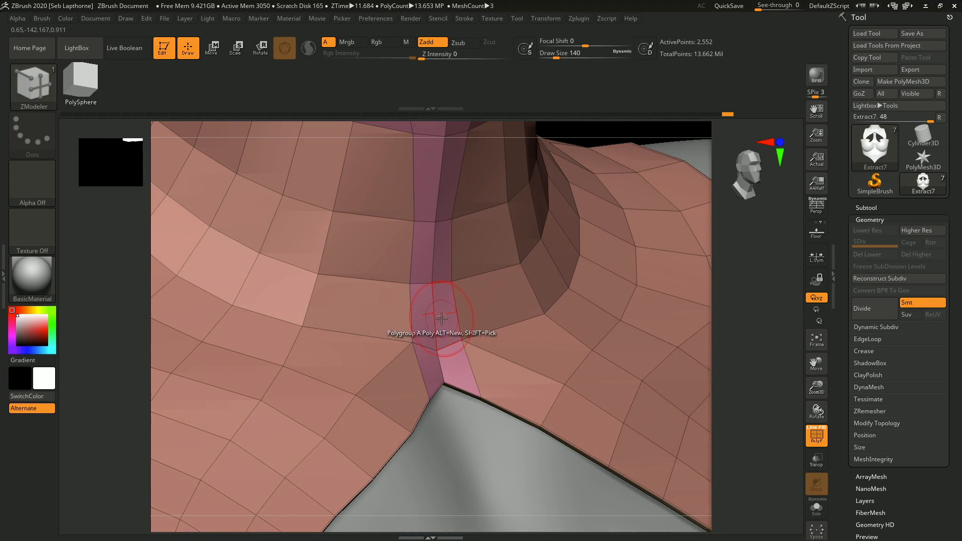
key(space)
click(506, 128)
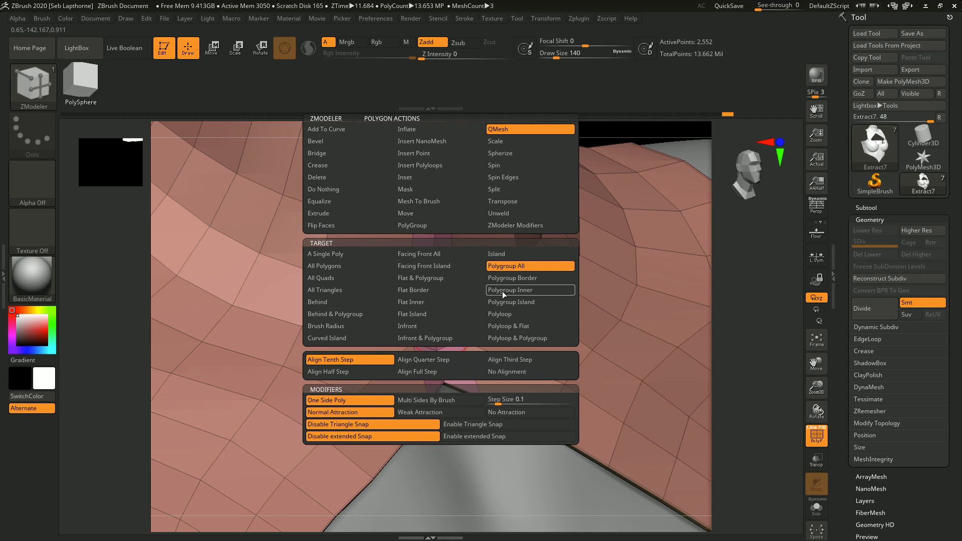
click(521, 303)
right_drag(483, 331, 454, 362)
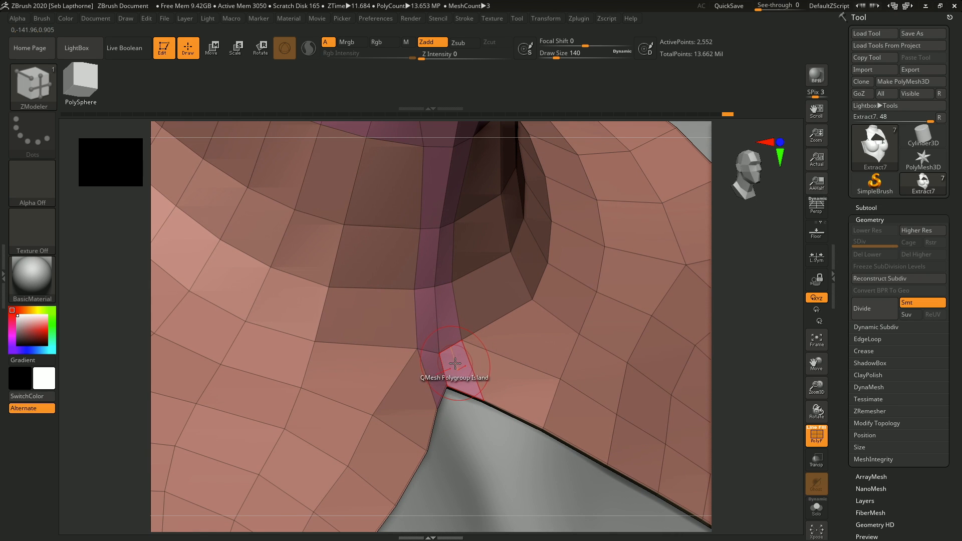
drag(455, 362, 464, 365)
Step: Set the edge action to Crease EdgeLoop Complete, try it on the raised trim's edges near the chest opening, and undo the last attempts
ctrl+right_drag(464, 365, 512, 398)
key(space)
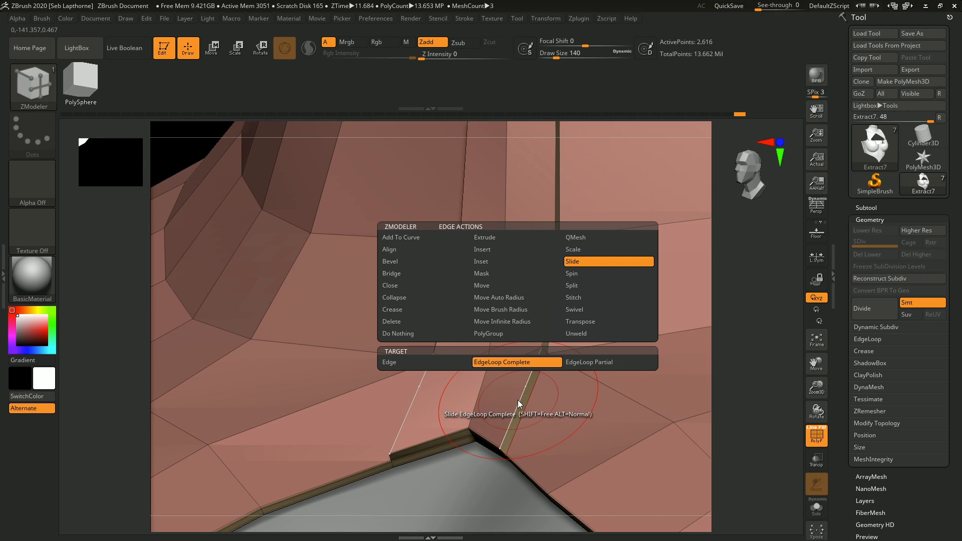
click(400, 309)
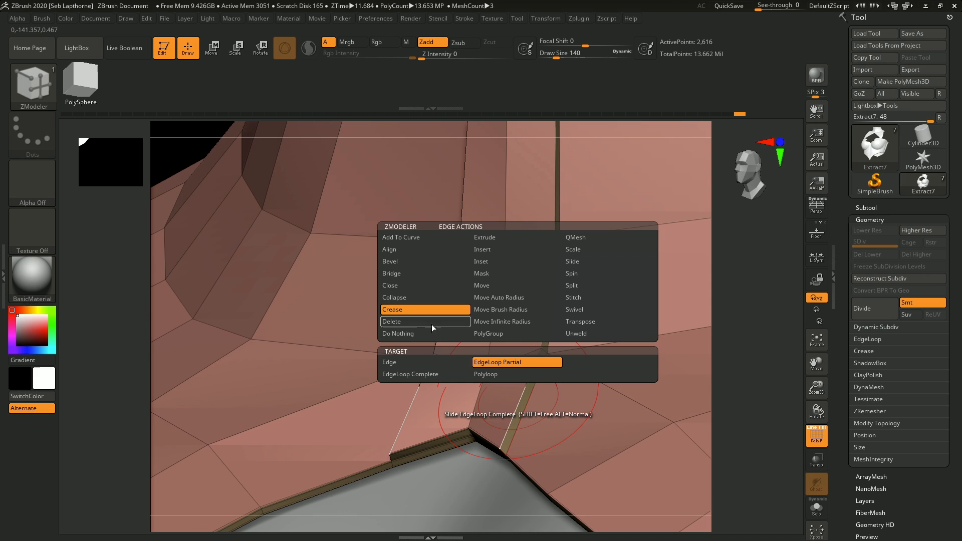
click(453, 379)
click(510, 420)
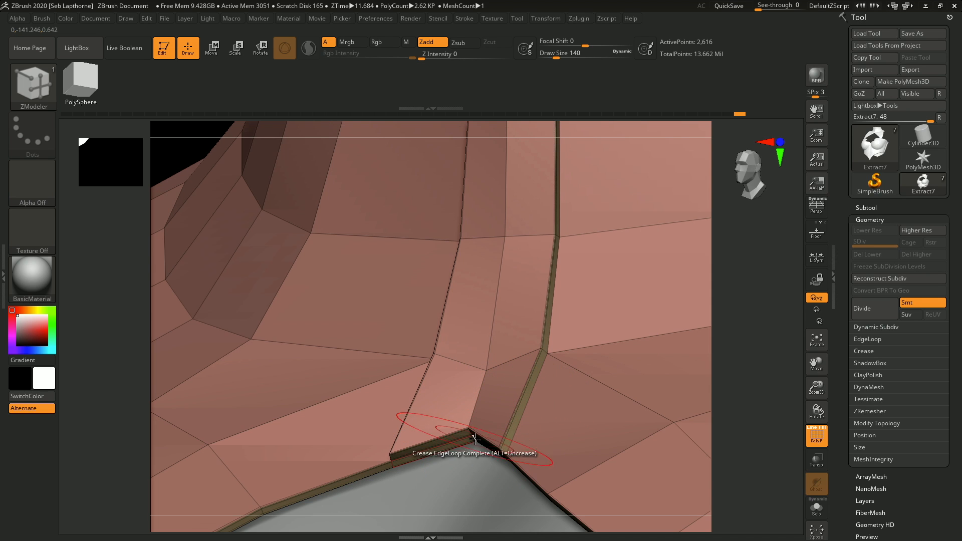
mouse_move(487, 426)
ctrl+right_down()
mouse_move(491, 368)
mouse_move(516, 425)
mouse_move(573, 411)
mouse_move(563, 388)
ctrl+right_up()
click(557, 392)
key(ctrl+z)
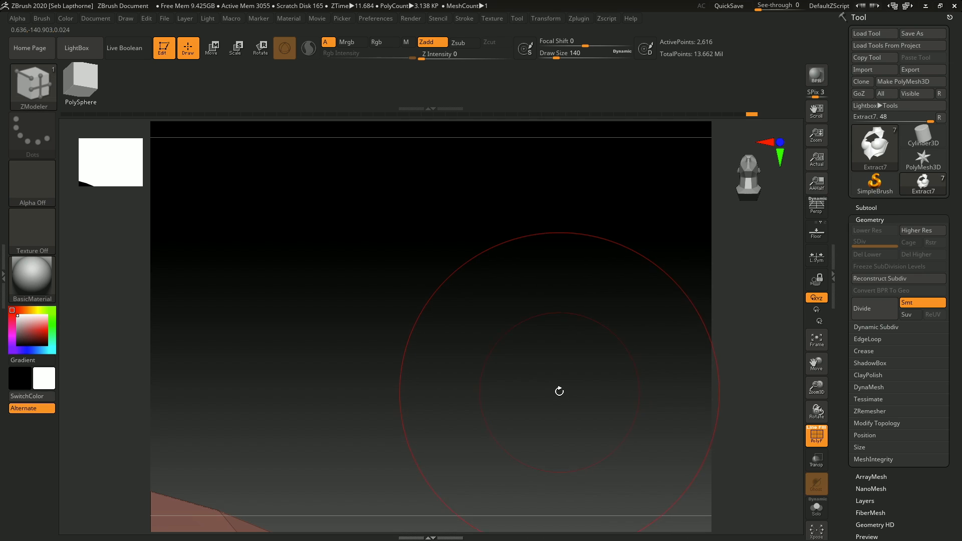
key(ctrl+z)
Step: Inspect the raised trim's corners around the front of the collar, preview the bodice with one subdivision, and undo it
key(f)
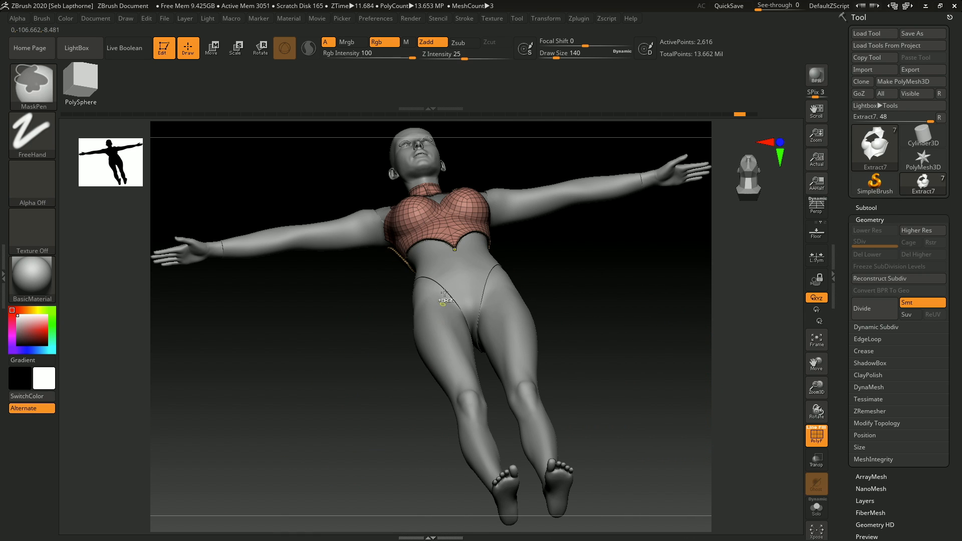
ctrl+right_drag(440, 300, 481, 408)
mouse_move(480, 408)
ctrl+right_down()
mouse_move(497, 501)
mouse_move(493, 362)
mouse_move(508, 405)
mouse_move(498, 457)
mouse_move(446, 380)
mouse_move(445, 394)
mouse_move(398, 309)
mouse_move(416, 401)
mouse_move(410, 326)
mouse_move(468, 448)
mouse_move(401, 321)
mouse_move(412, 354)
mouse_move(408, 319)
mouse_move(428, 327)
mouse_move(401, 251)
mouse_move(396, 288)
mouse_move(410, 320)
mouse_move(501, 450)
mouse_move(461, 338)
ctrl+right_up()
key(f)
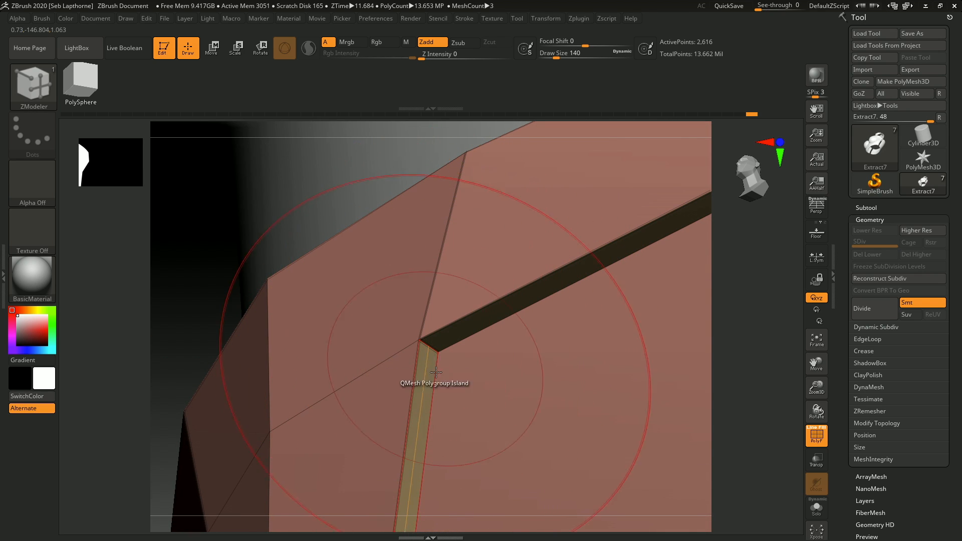
ctrl+right_drag(435, 372, 534, 369)
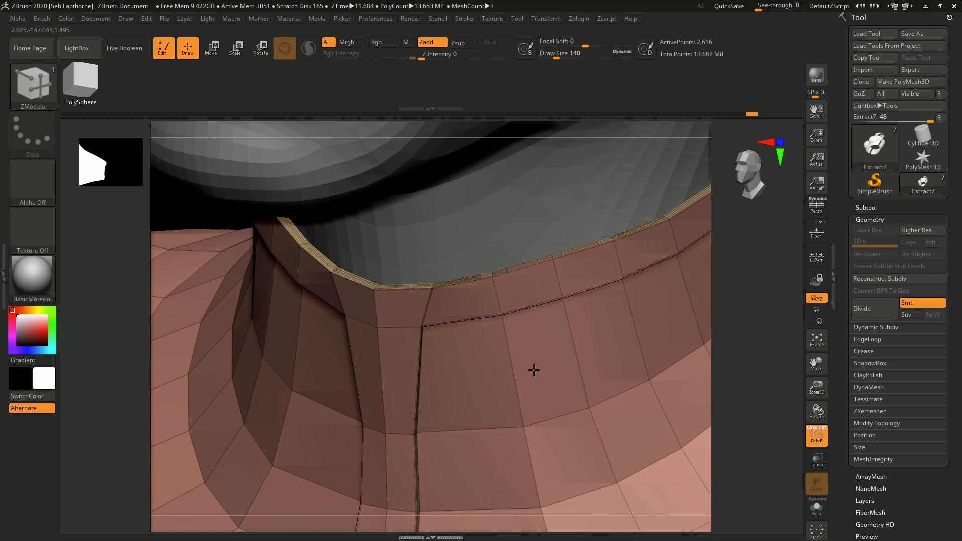
right_drag(428, 312, 444, 299)
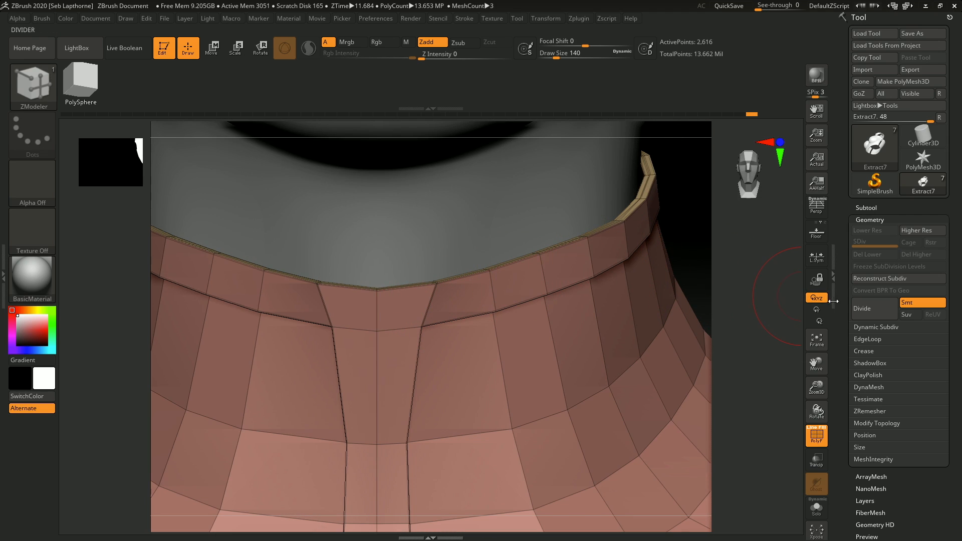
click(865, 309)
key(ctrl+z)
Step: Examine the creased and uncreased edges of the raised trim around the bodice and at the back of the collar
ctrl+right_drag(494, 358, 506, 446)
right_drag(506, 446, 345, 341)
alt+right_drag(436, 322, 667, 446)
alt+right_drag(380, 356, 386, 461)
ctrl+right_drag(435, 339, 468, 375)
right_drag(468, 376, 465, 365)
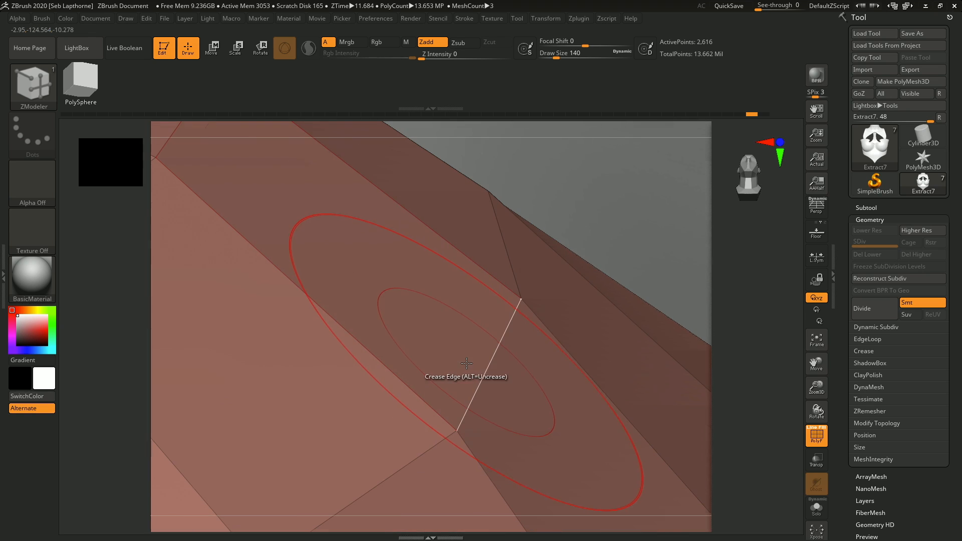
ctrl+right_drag(568, 213, 557, 186)
right_drag(557, 186, 546, 250)
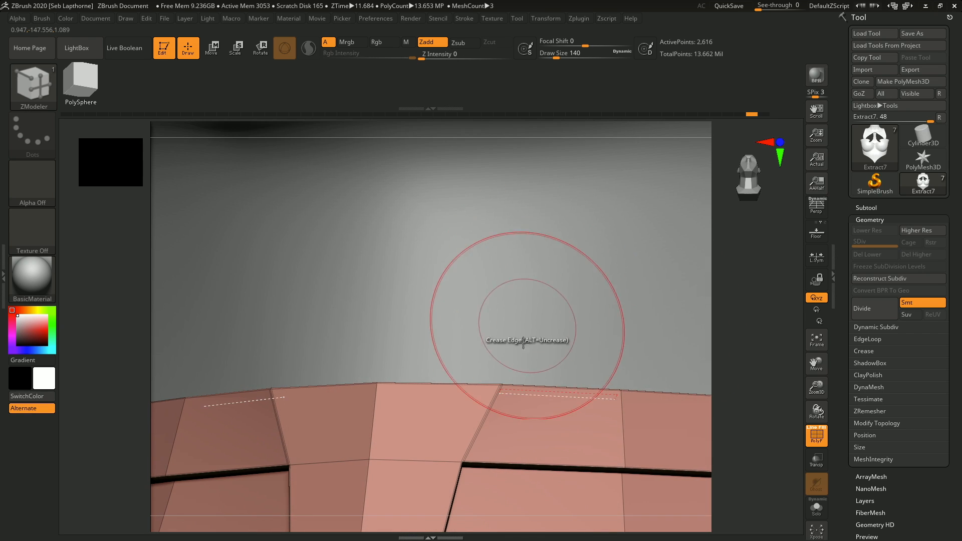
Step: Set the edge action to Crease with the EdgeLoop Complete target at the corner of the raised collar trim
alt+right_drag(506, 446, 460, 333)
ctrl+right_drag(460, 333, 481, 329)
key(space)
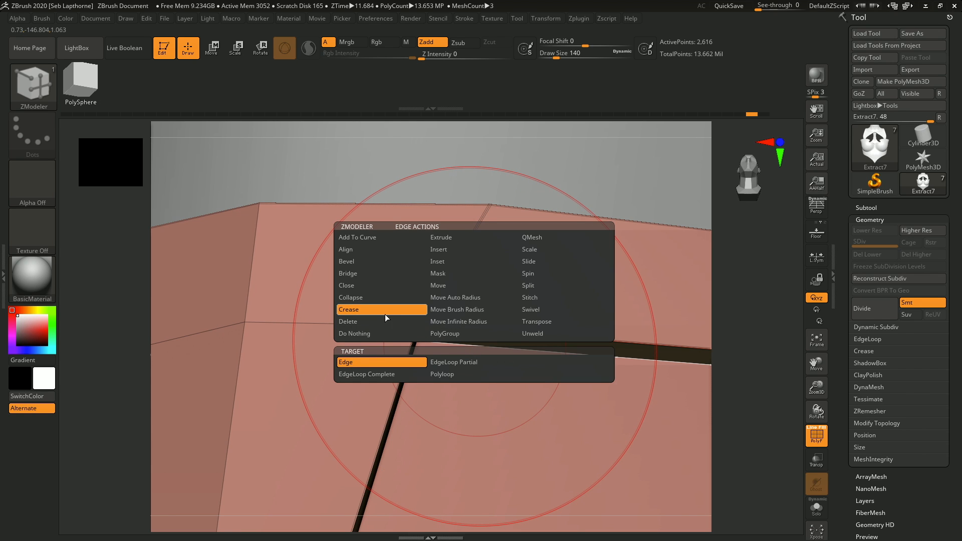
click(396, 374)
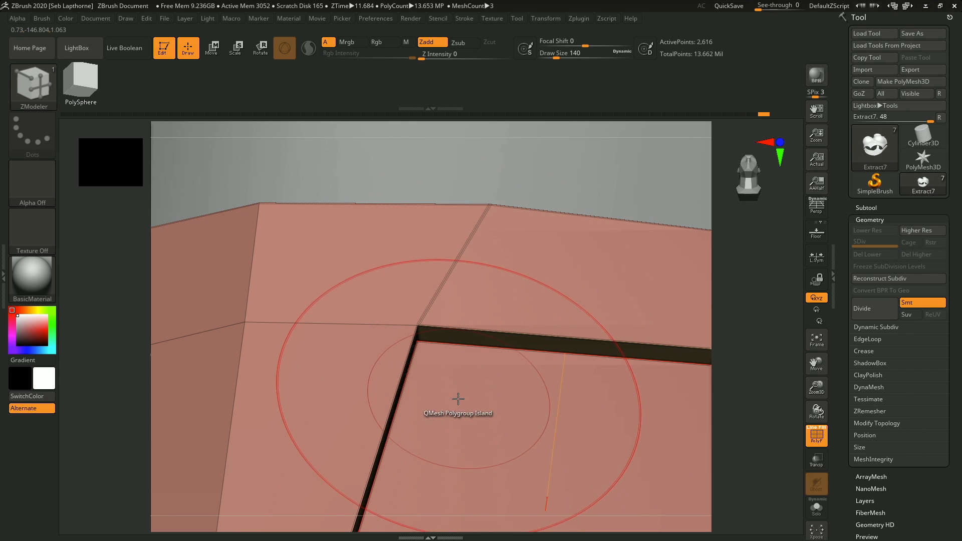
key(ctrl)
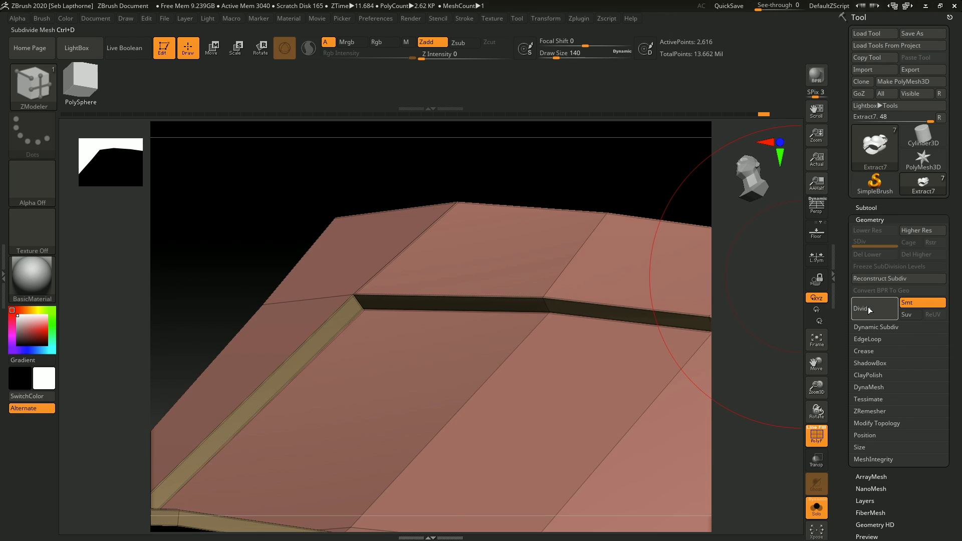
Step: Preview the isolated bodice with one subdivision around the collar trim, and undo the subdivision
click(866, 309)
mouse_move(328, 341)
ctrl+right_down()
mouse_move(328, 285)
mouse_move(412, 359)
mouse_move(404, 321)
mouse_move(446, 238)
ctrl+right_up()
key(ctrl+shift)
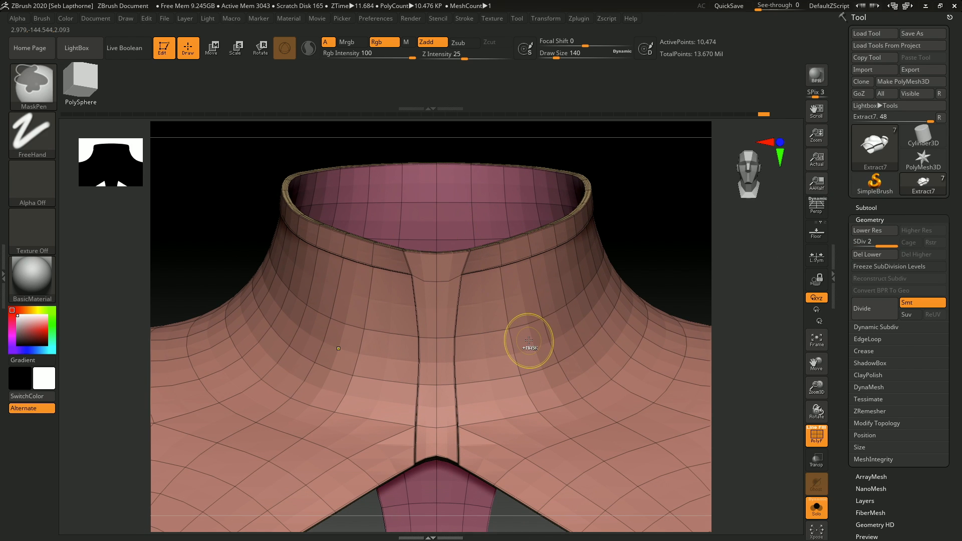
key(ctrl+z)
Step: Inspect the raised trim at the front of the collar, and turn off Solo to show the whole figure
mouse_move(496, 446)
ctrl+right_down()
mouse_move(485, 512)
mouse_move(467, 353)
mouse_move(430, 515)
ctrl+right_up()
alt+right_drag(498, 301, 390, 431)
mouse_move(462, 329)
ctrl+right_down()
mouse_move(539, 373)
mouse_move(554, 318)
mouse_move(534, 315)
mouse_move(533, 306)
mouse_move(561, 281)
mouse_move(492, 197)
mouse_move(543, 186)
mouse_move(525, 353)
ctrl+right_up()
ctrl+right_drag(525, 353, 501, 288)
right_drag(501, 288, 500, 323)
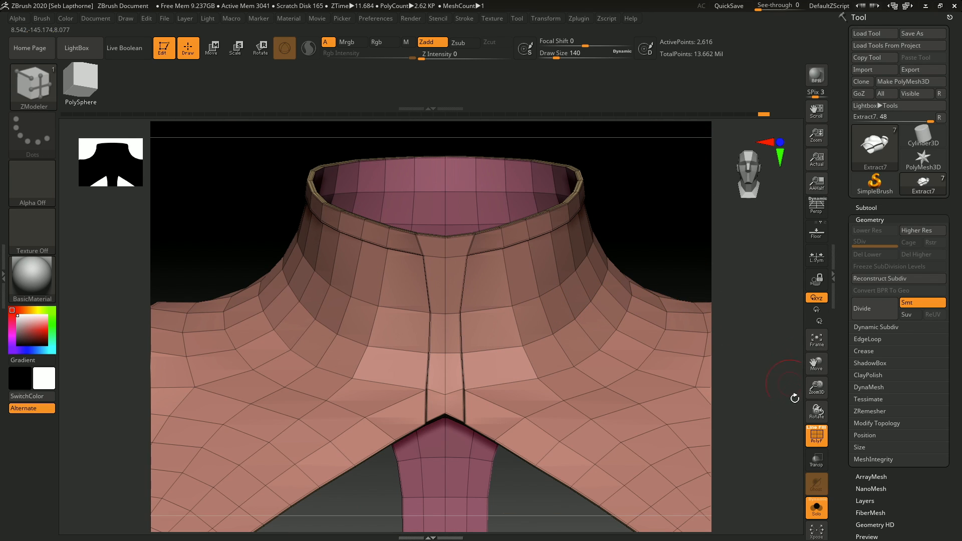
click(814, 511)
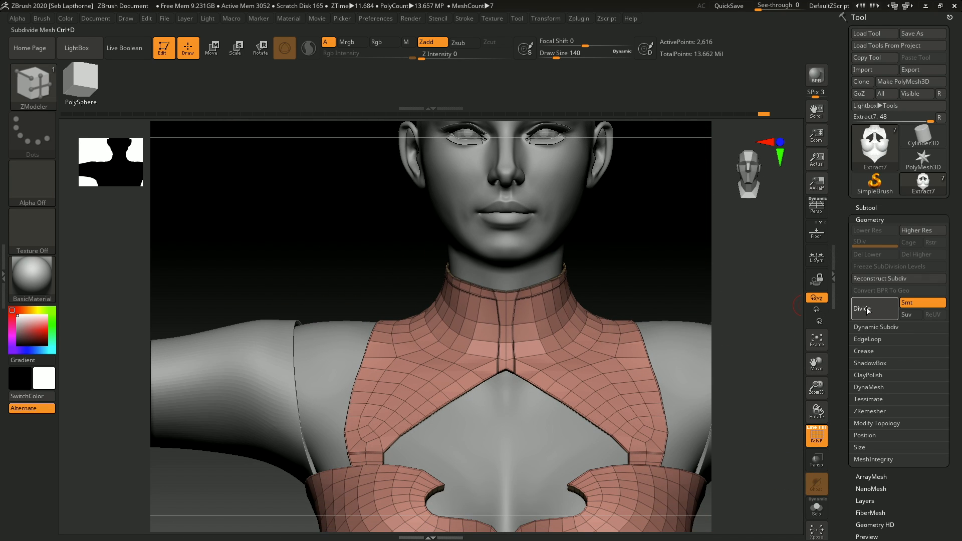
Step: Preview the bodice with three subdivisions and the polyframe hidden, check the collar's front corners, and undo the subdivisions
triple_click(868, 310)
click(816, 433)
right_drag(689, 421, 475, 466)
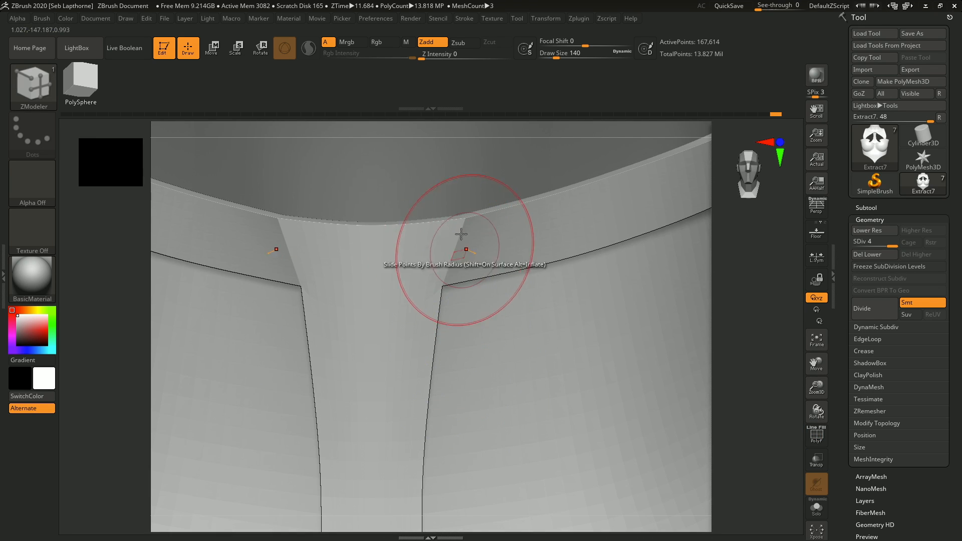
key(shift+d)
key(ctrl)
key(ctrl+z)
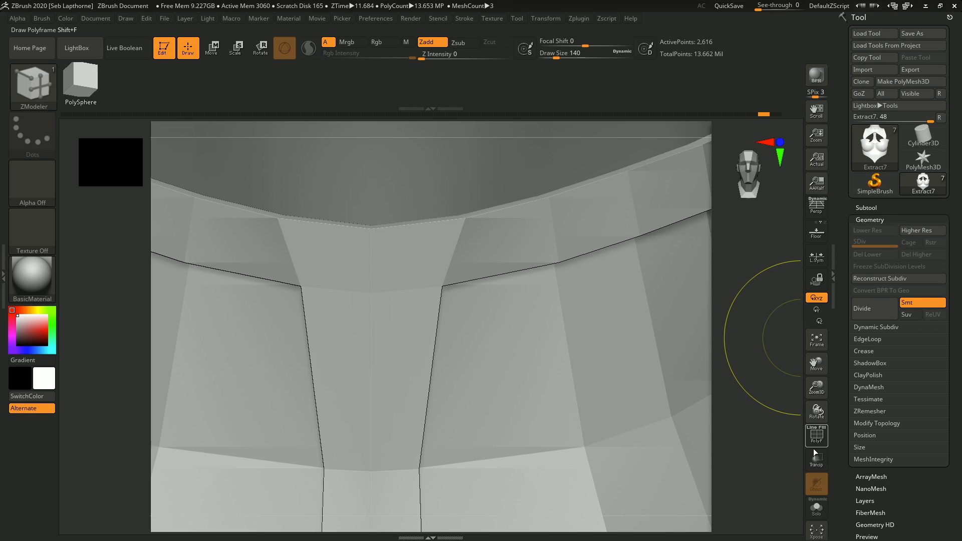
Step: Show the polyframe and set the Crease edge action's target to Edge at the collar trim's front corner
click(817, 442)
ctrl+right_drag(485, 299, 480, 351)
key(space)
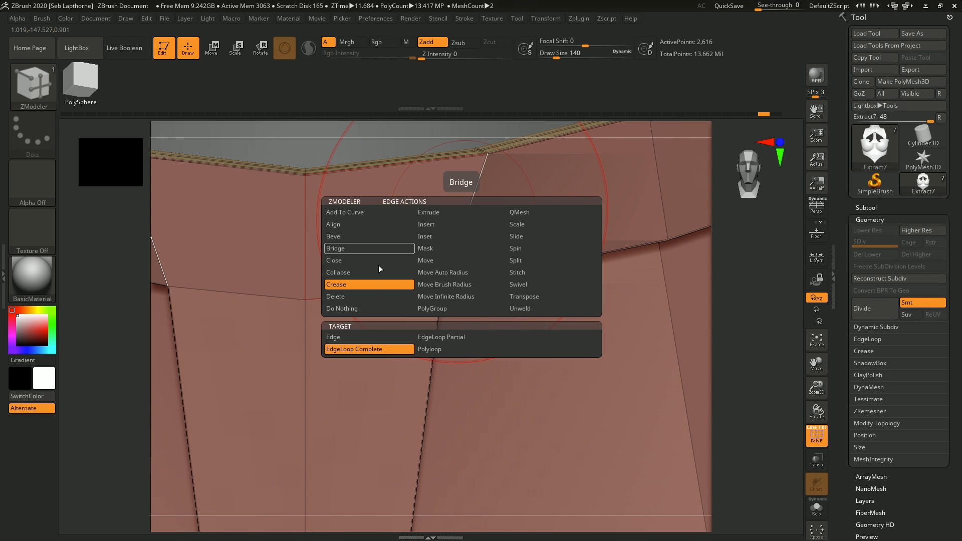
key(space)
click(327, 349)
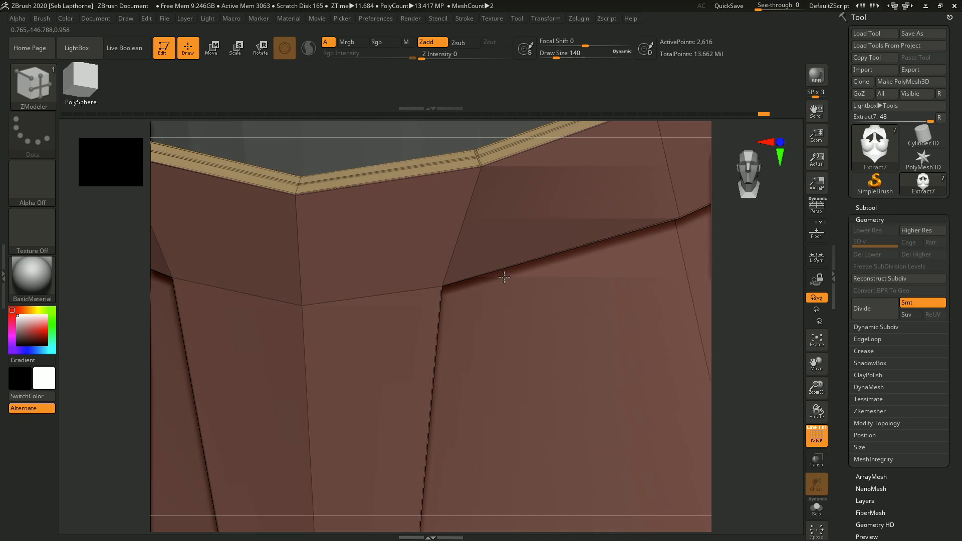
right_drag(504, 277, 472, 228)
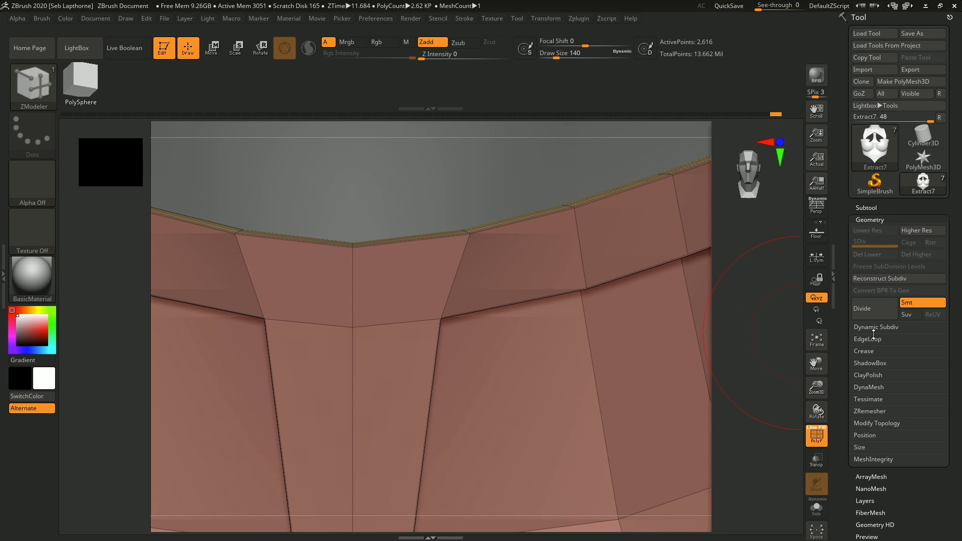
Step: Subdivide the bodice up to level 5 without polyframe to check its smoothed edges, and undo the subdivisions
click(885, 313)
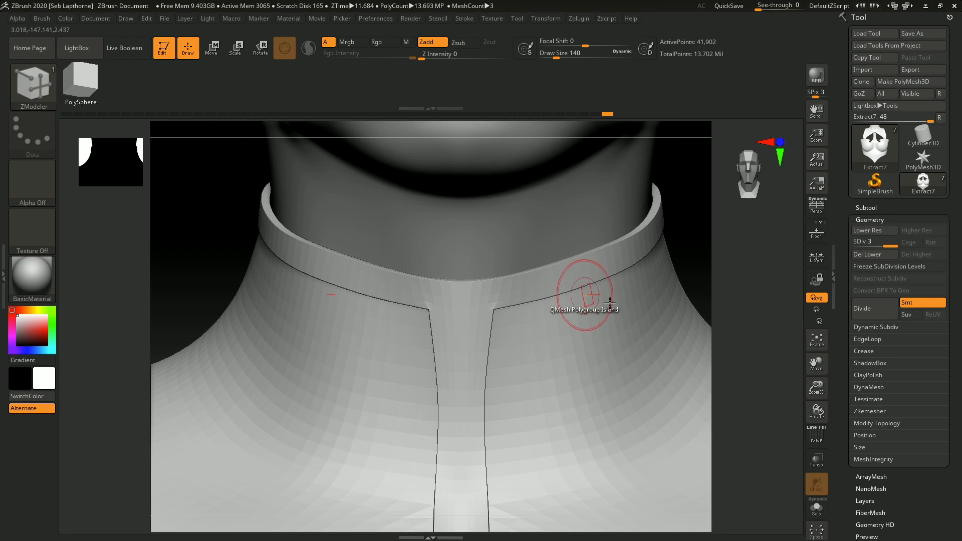
click(819, 438)
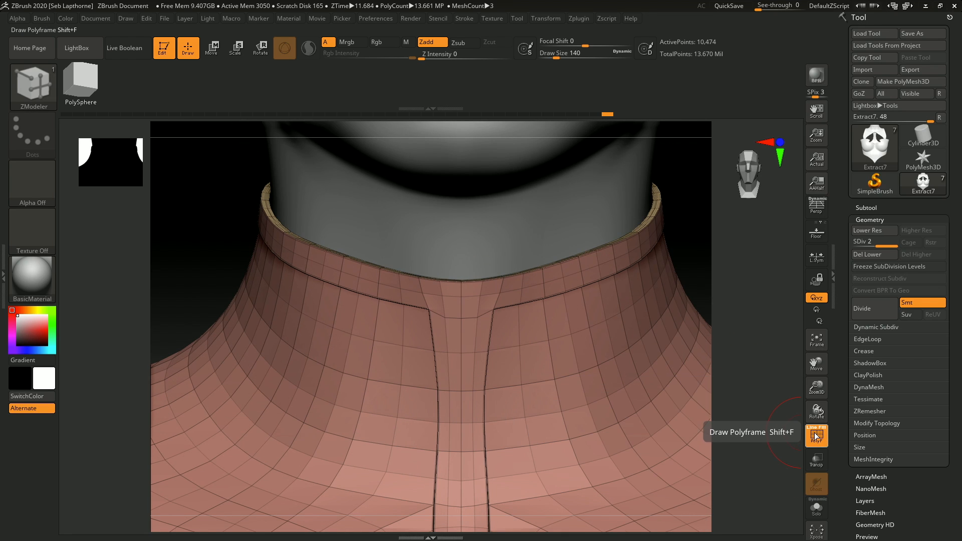
key(d)
click(817, 440)
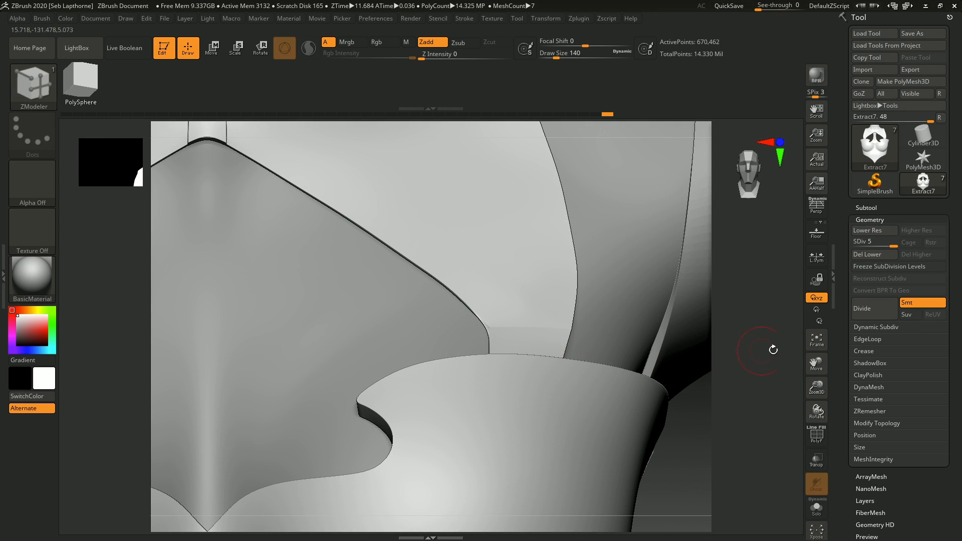
key(ctrl)
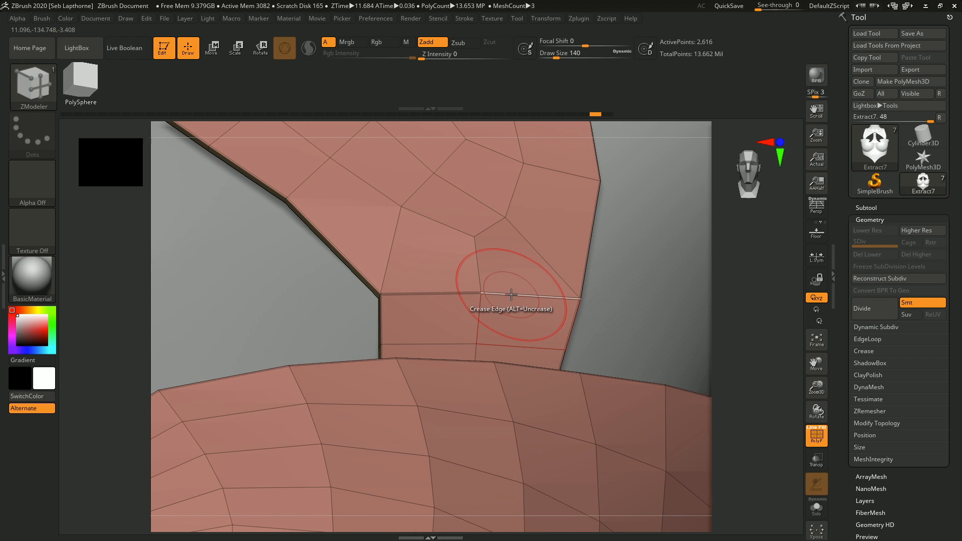
key(space)
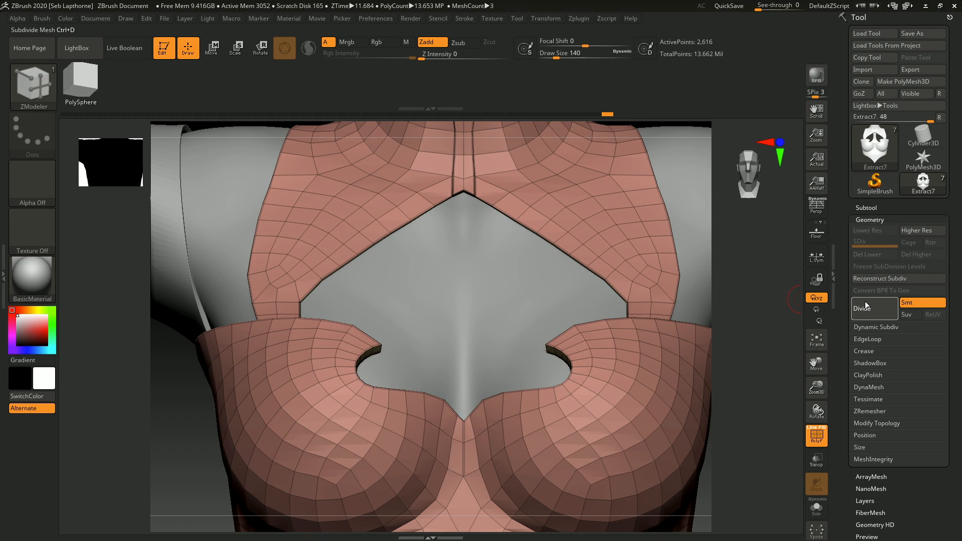
Step: Subdivide the bodice to level 4, hide the polyframe, and check its shape from the side and front
click(865, 305)
key(shift+f)
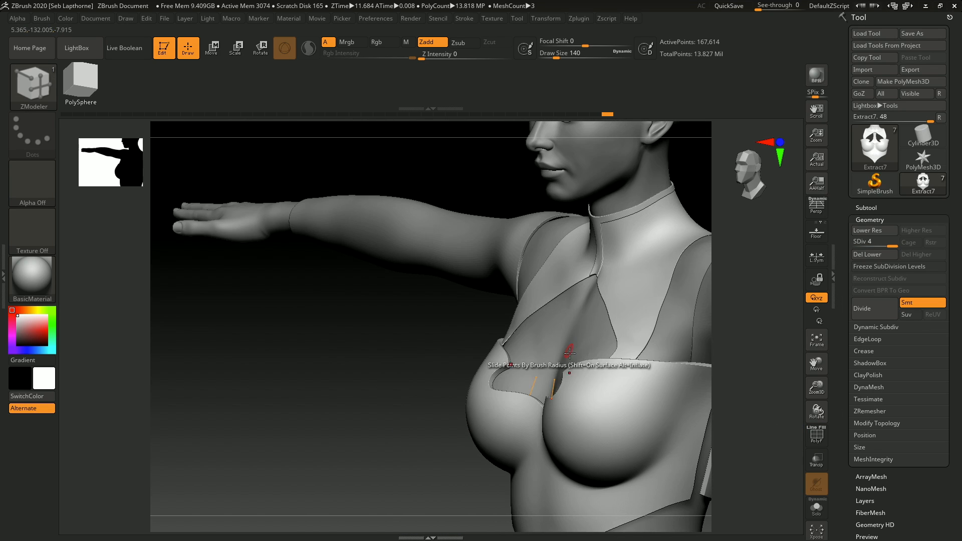
alt+right_drag(569, 353, 502, 322)
right_drag(616, 331, 583, 336)
ctrl+right_drag(584, 337, 486, 305)
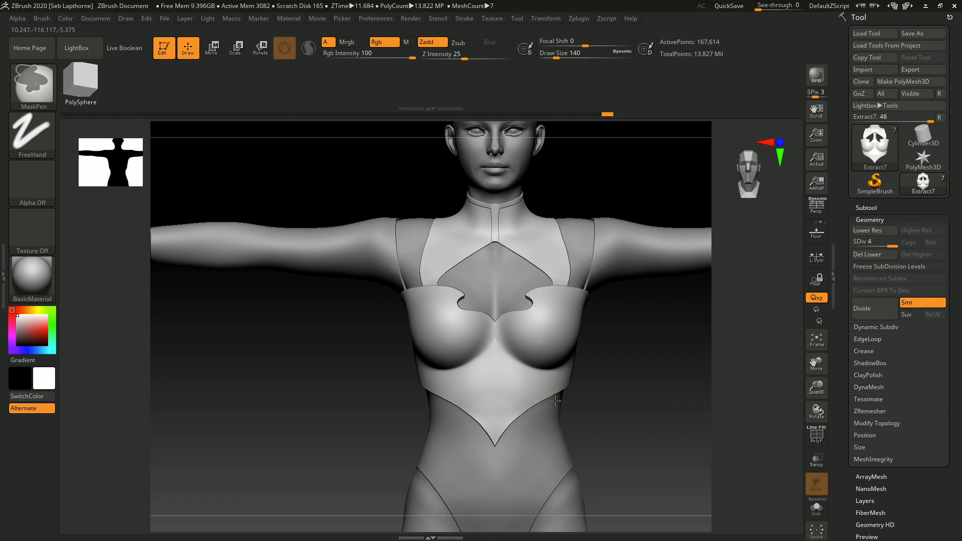
ctrl+right_drag(671, 366, 636, 405)
right_drag(636, 405, 551, 396)
ctrl+right_drag(551, 396, 530, 373)
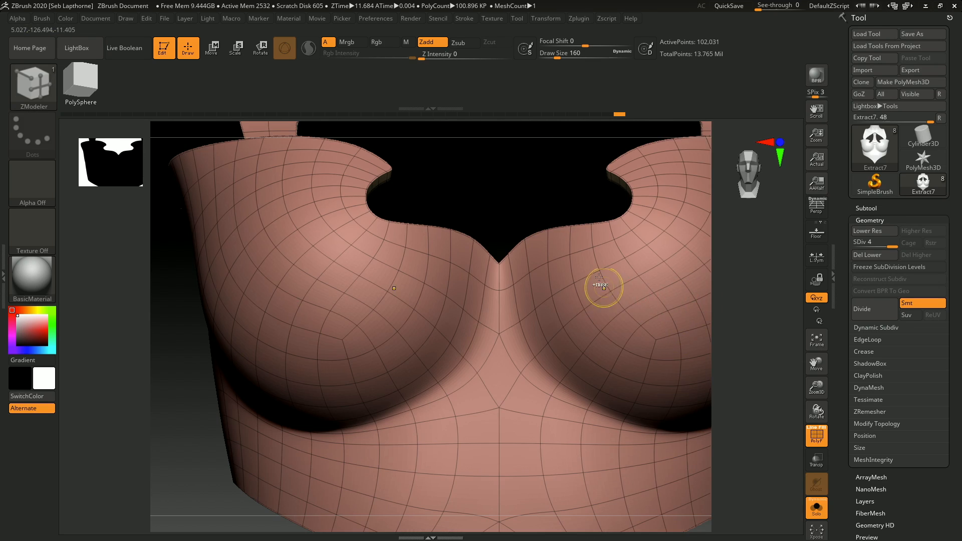
Step: Subdivide the isolated bodice to level 6, hide the polyframe, and check the smoothed surface and rims
ctrl+right_drag(603, 286, 606, 260)
click(874, 305)
click(873, 306)
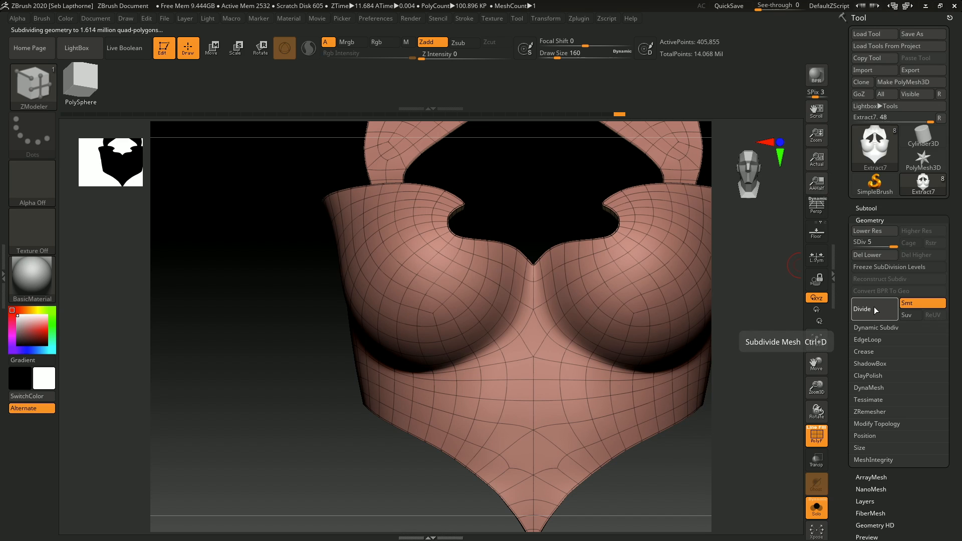
click(815, 443)
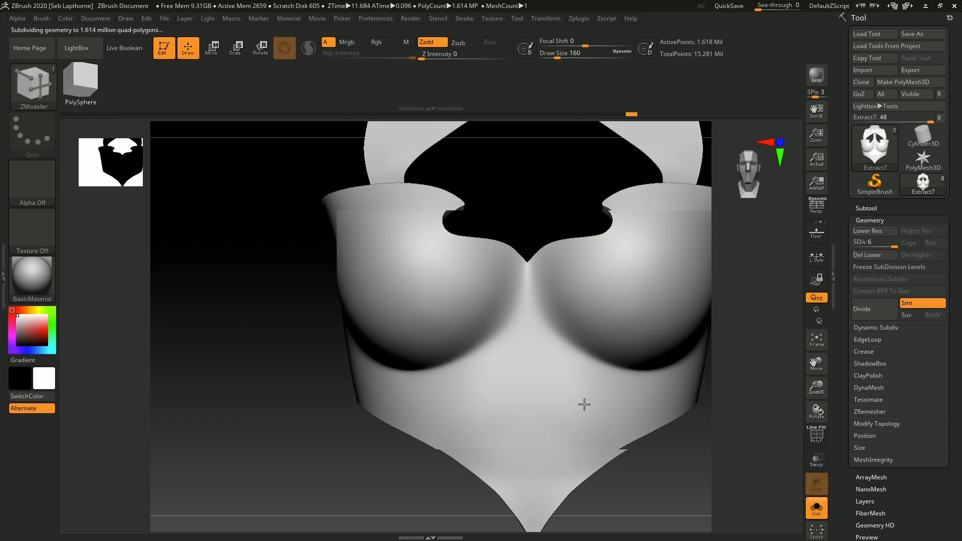
mouse_move(584, 403)
ctrl+right_down()
mouse_move(519, 369)
mouse_move(516, 314)
mouse_move(474, 339)
mouse_move(465, 391)
mouse_move(530, 250)
mouse_move(541, 297)
mouse_move(429, 414)
ctrl+right_up()
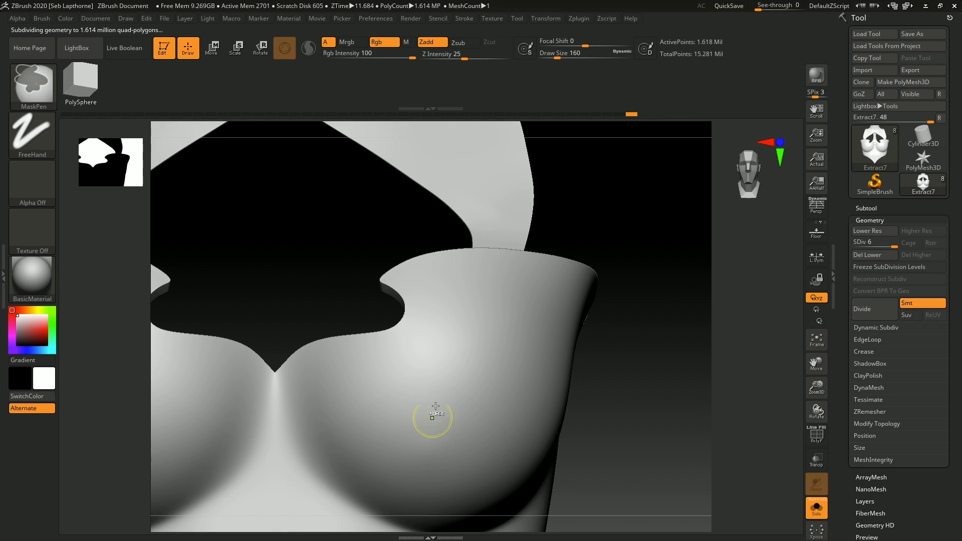
click(817, 434)
click(816, 434)
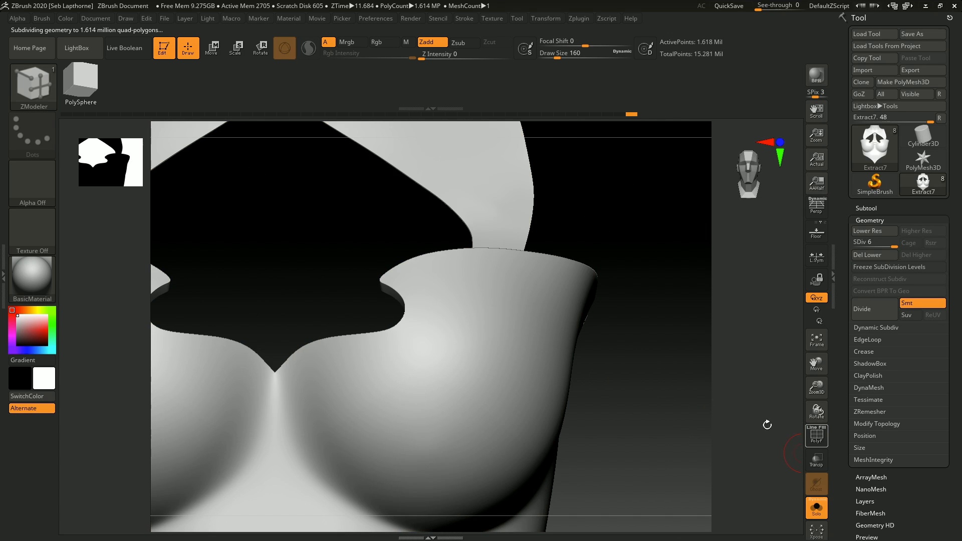
ctrl+right_drag(766, 423, 428, 344)
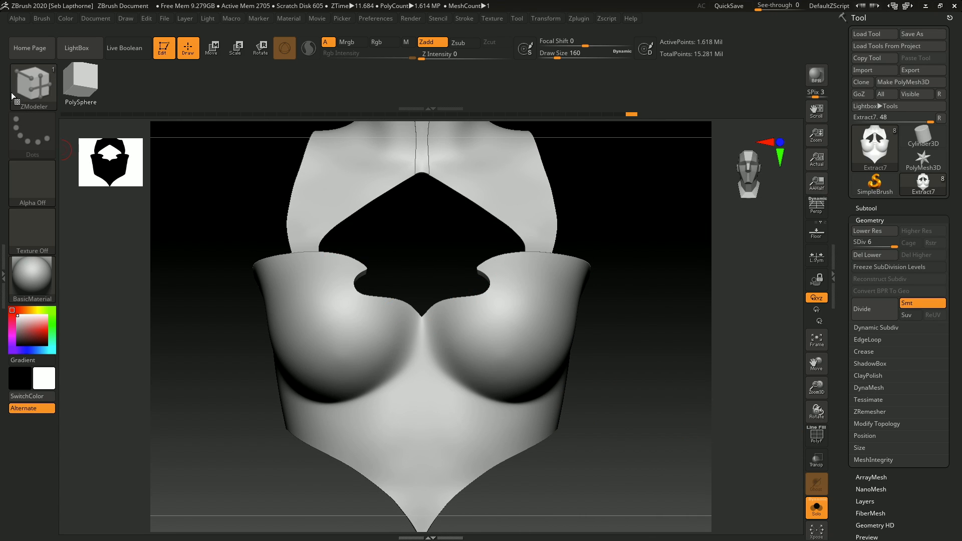
Step: Load the round JRO_Ornament55 brush from the Ornaments brush library
click(75, 48)
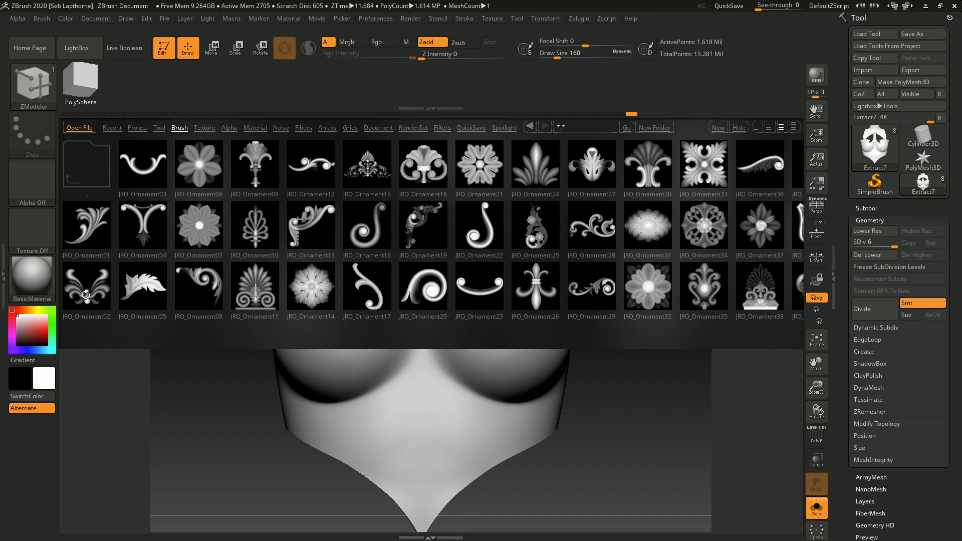
scroll(597, 285, down, 6)
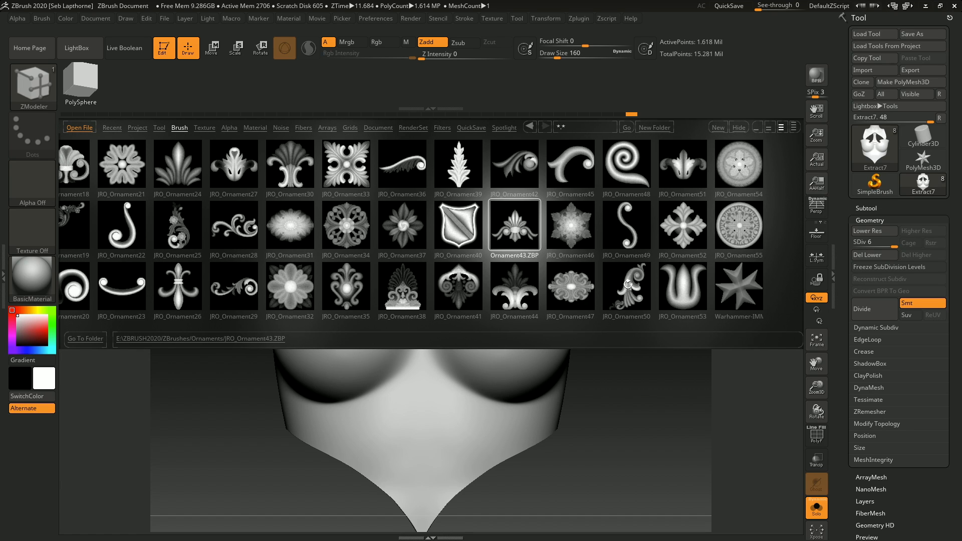
scroll(628, 284, down, 2)
double_click(626, 237)
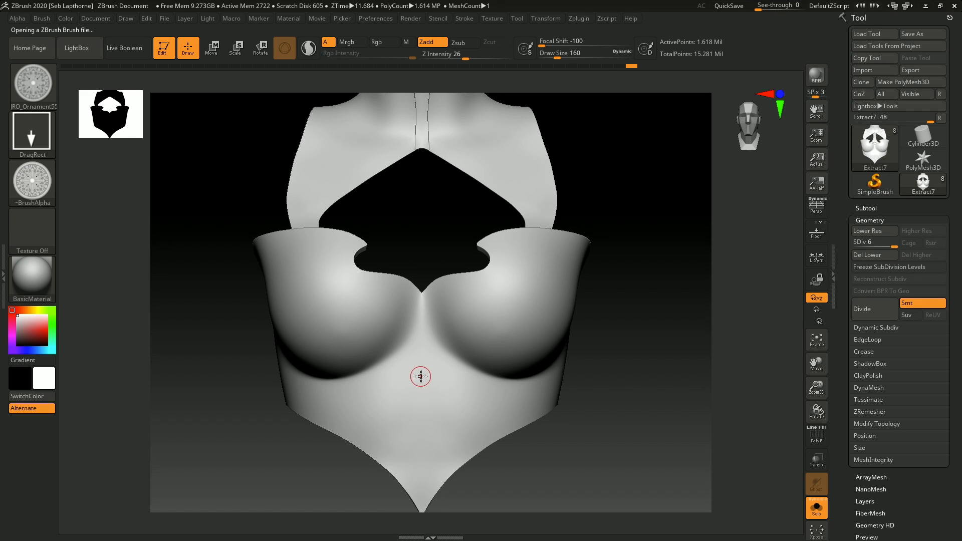
Step: Try stamping the round ornament on the front of the bodice, and undo the stamps
drag(422, 364, 421, 325)
key(ctrl+z)
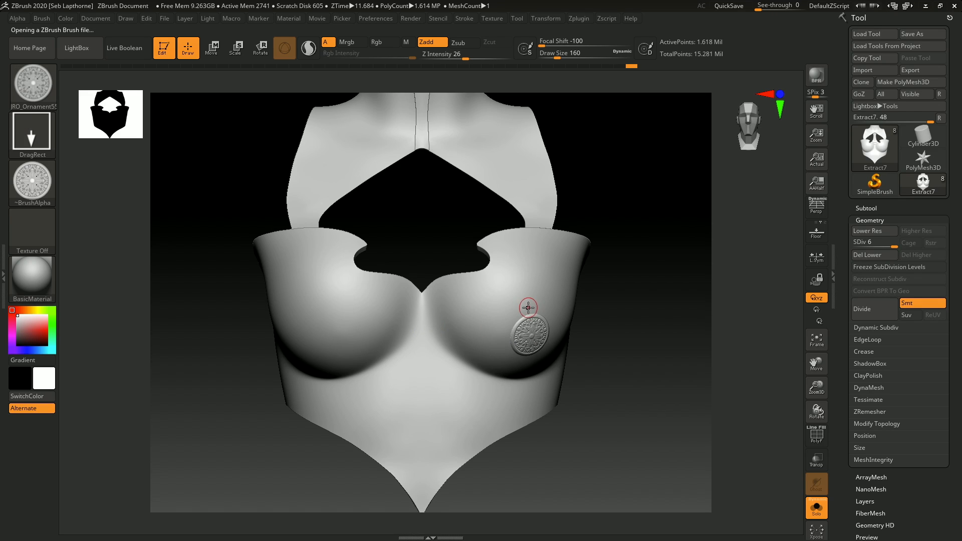
drag(266, 183, 506, 242)
Step: Load the JRO_Ornament05 leaf brush and add a new layer to the bodice
click(86, 48)
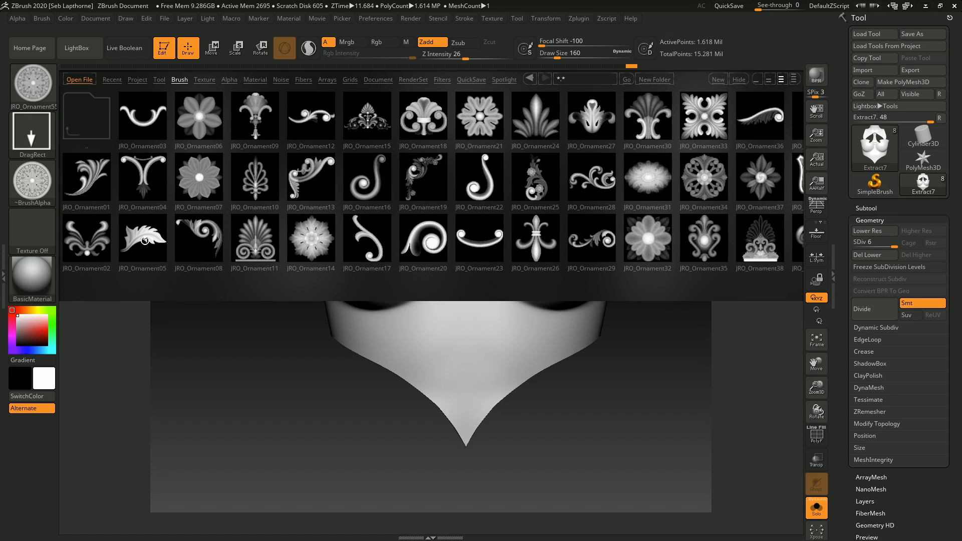
double_click(145, 240)
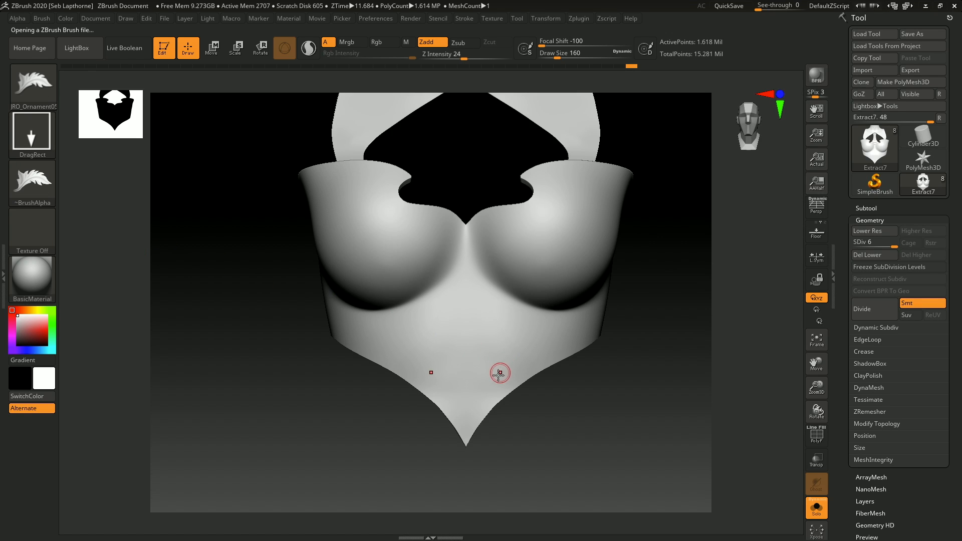
click(873, 501)
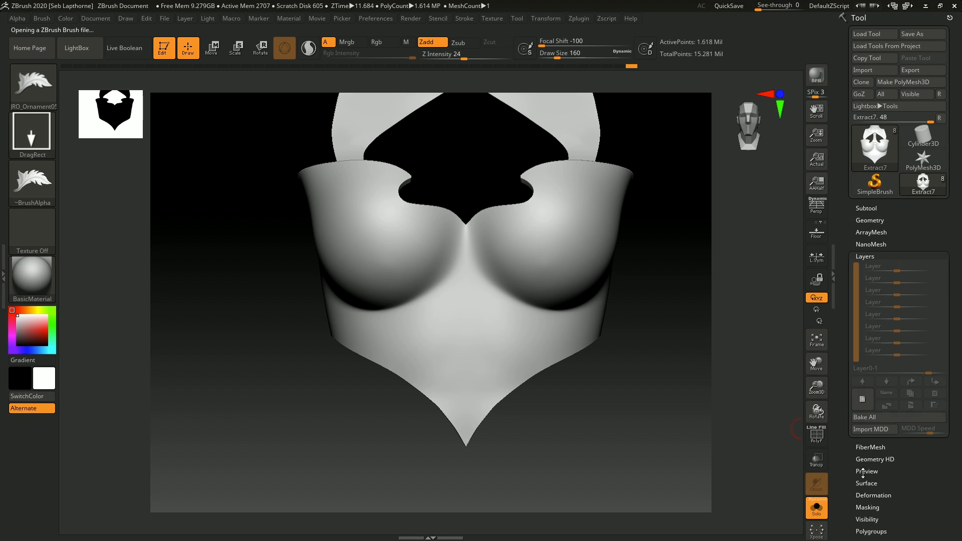
click(862, 398)
Step: Name the new layer on the bodice Ornament1
click(885, 392)
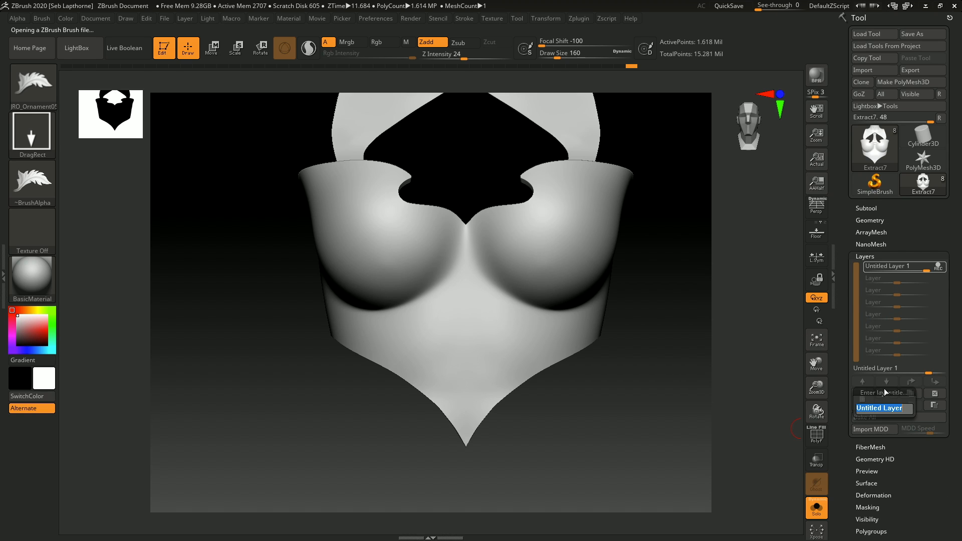
text(oRN)
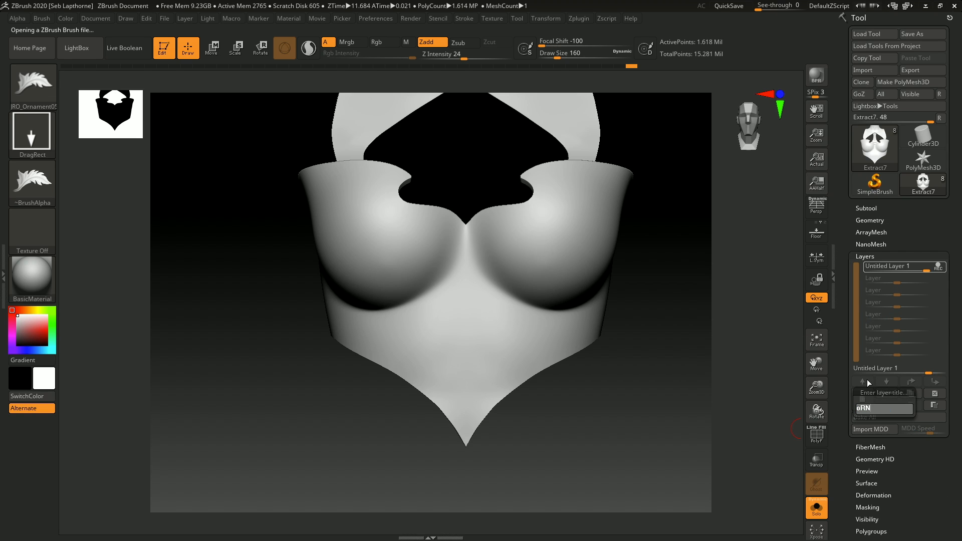
text(AMENT)
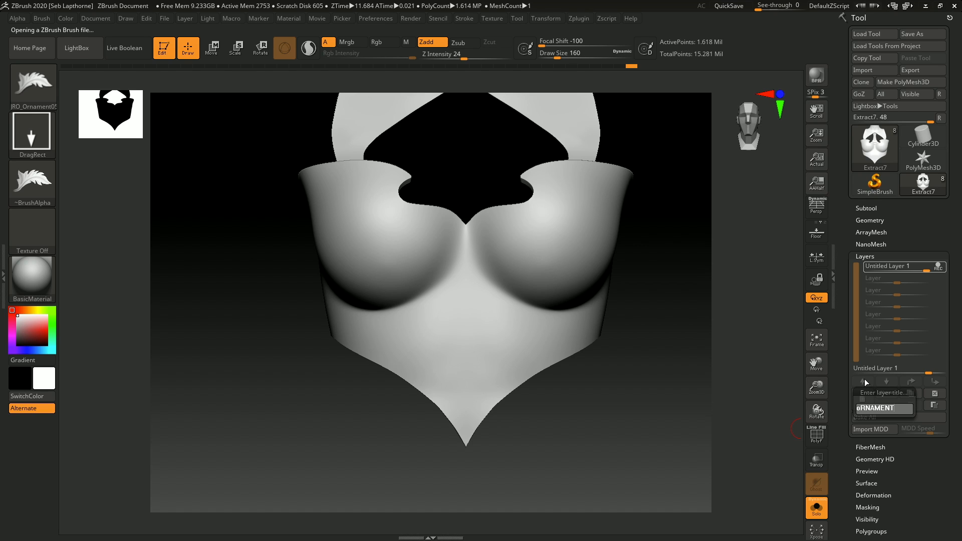
text(1)
key(BackSpace)
key(BackSpace)
key(BackSpace)
key(BackSpace)
key(BackSpace)
key(BackSpace)
key(BackSpace)
key(BackSpace)
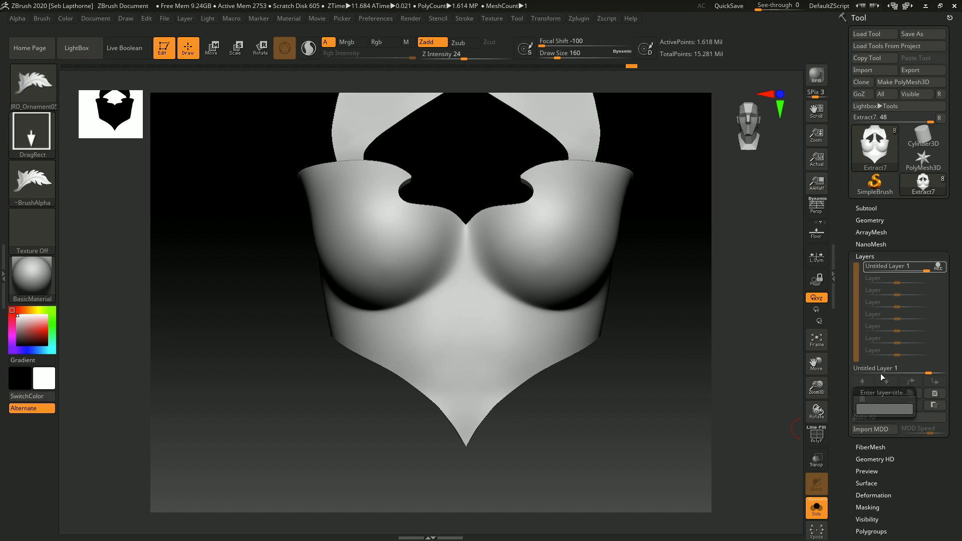
key(shift)
text(0)
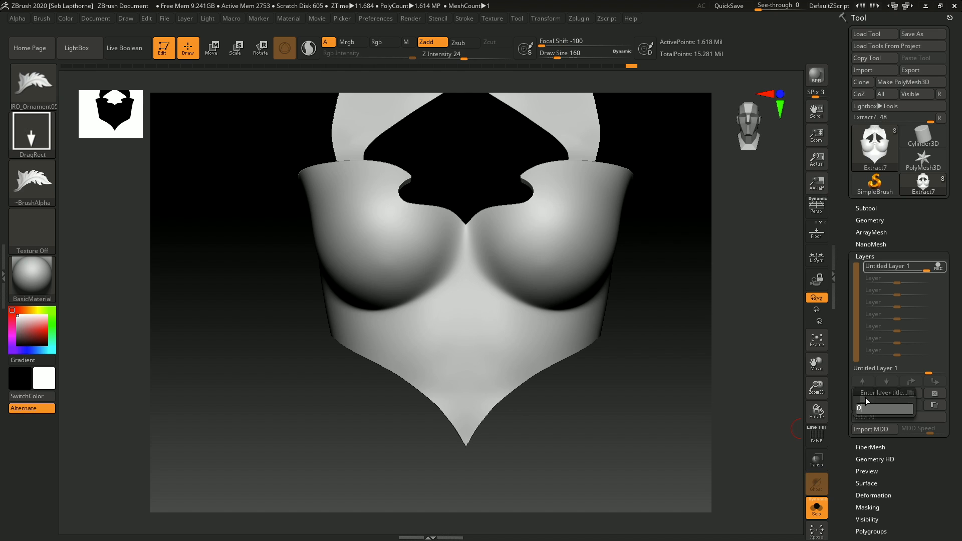
text(rnament1)
key(Return)
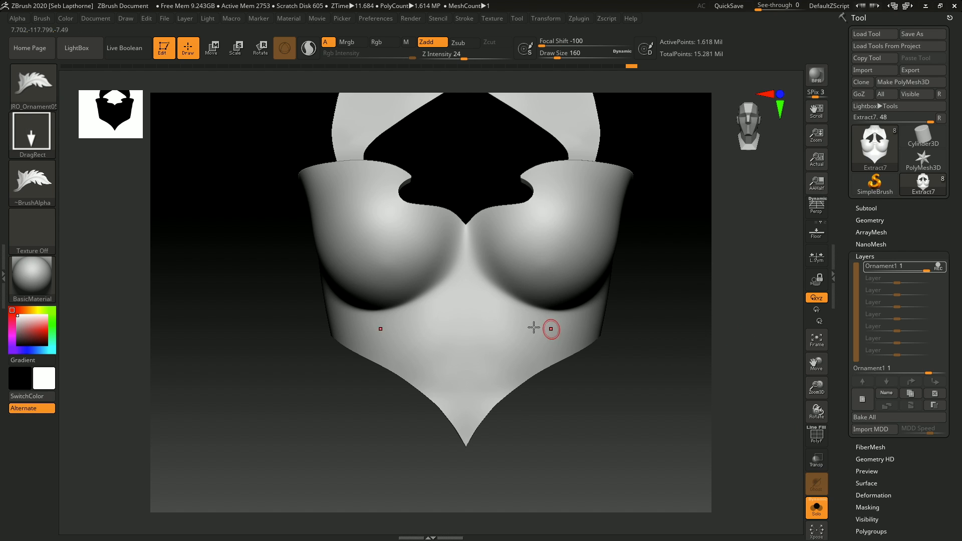
Step: Try stamping the leaf ornament symmetrically on the lower front of the bodice, and undo it
mouse_move(533, 326)
right_down()
mouse_move(503, 322)
mouse_move(525, 319)
mouse_move(506, 417)
mouse_move(500, 367)
right_up()
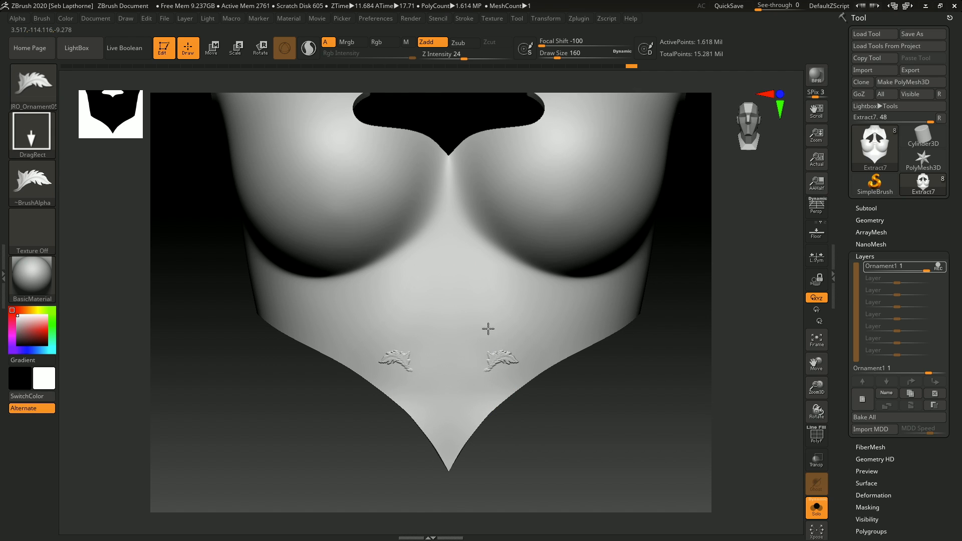
drag(488, 328, 484, 298)
ctrl+right_drag(486, 299, 521, 383)
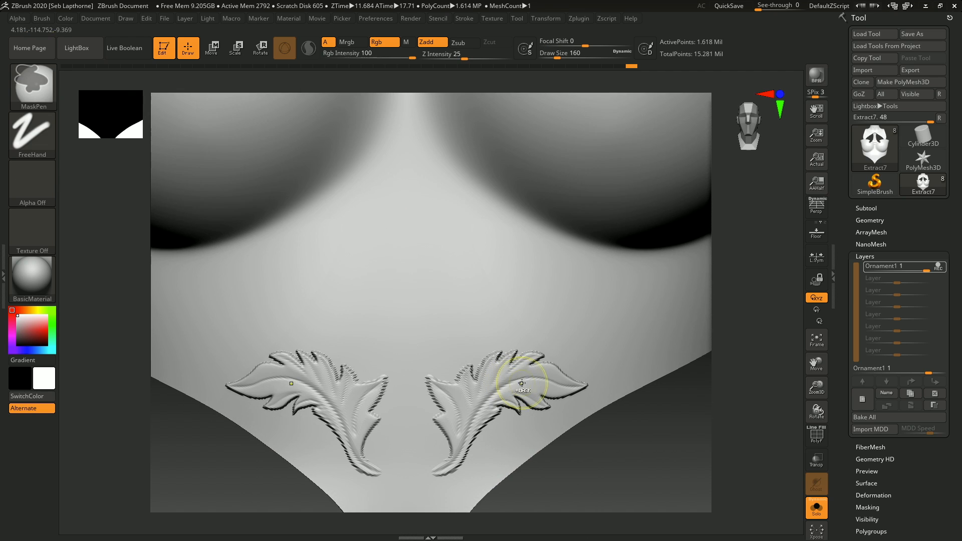
alt+right_drag(538, 331, 558, 269)
key(ctrl+z)
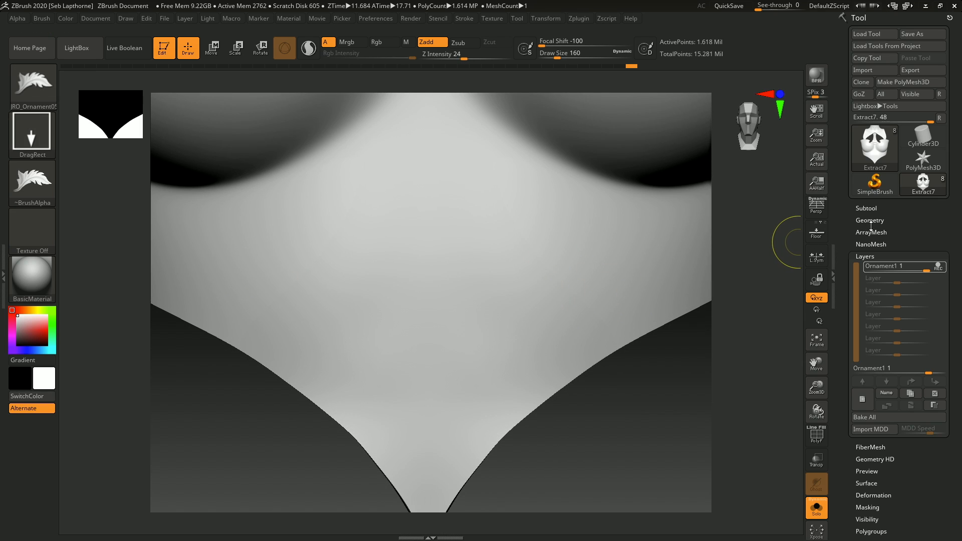
Step: Take the Ornament1 layer out of recording mode and subdivide the bodice to level 7
click(870, 221)
click(870, 310)
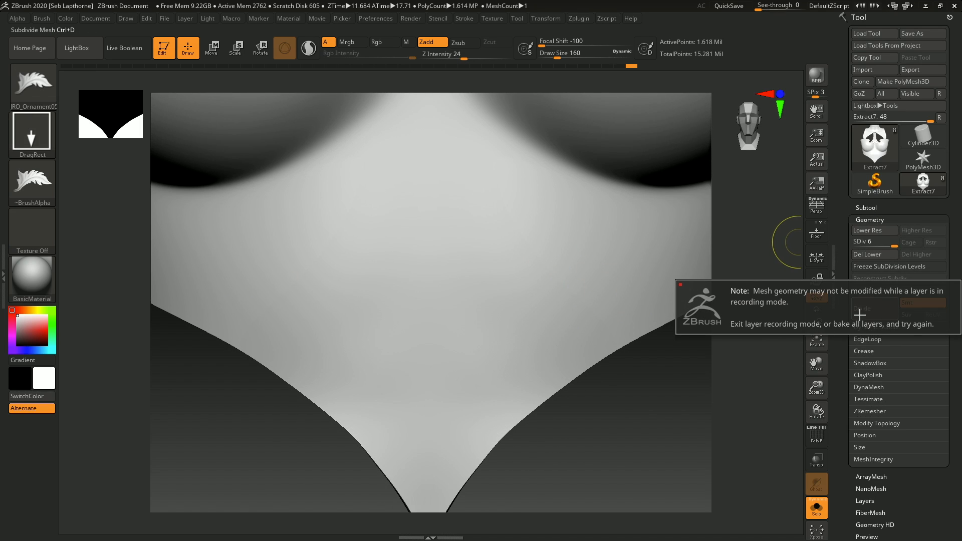
click(871, 501)
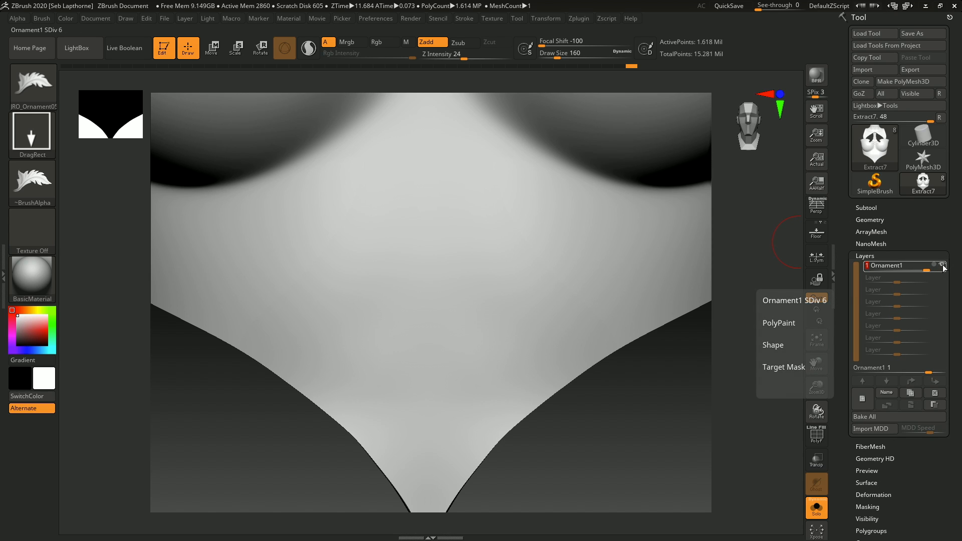
click(938, 265)
click(869, 219)
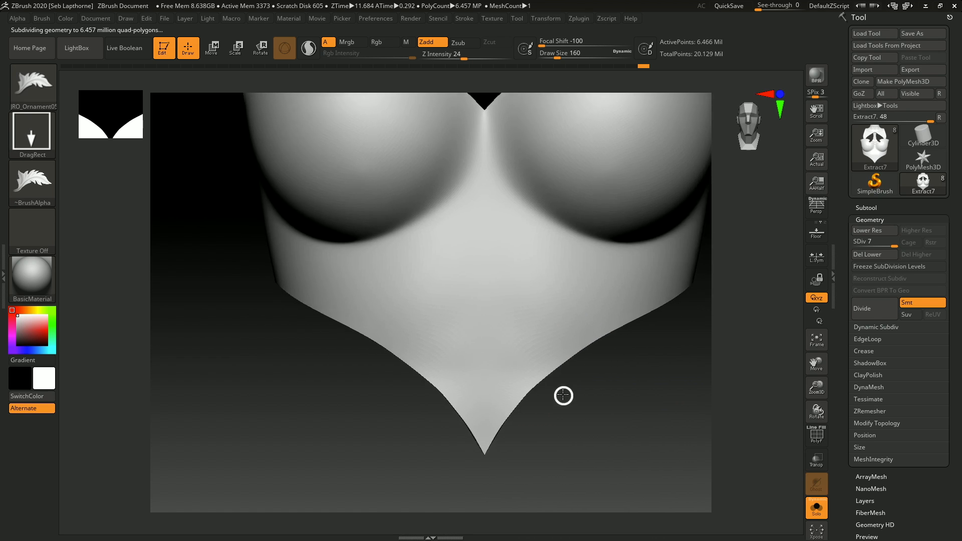
Step: Test the leaf stamp just above the bodice's lower point at the higher resolution, and undo it
mouse_move(523, 408)
alt+mouse_down()
mouse_move(527, 420)
mouse_move(547, 373)
mouse_move(533, 459)
alt+mouse_up()
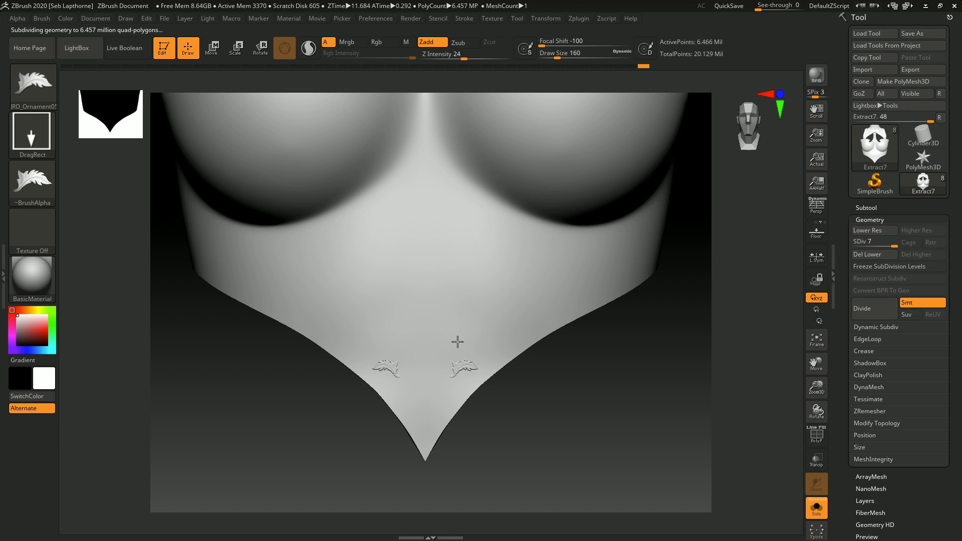
drag(457, 341, 438, 315)
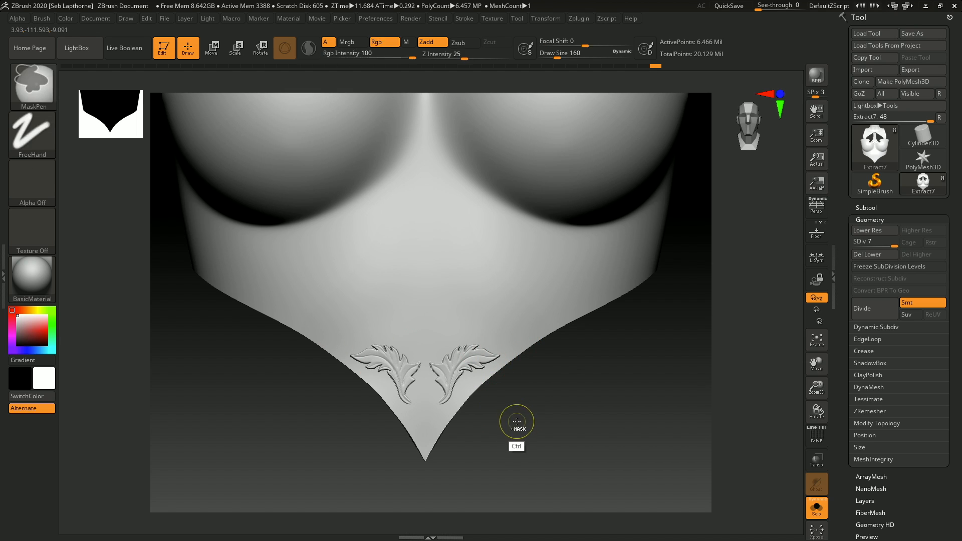
ctrl+right_drag(516, 422, 553, 424)
key(ctrl+z)
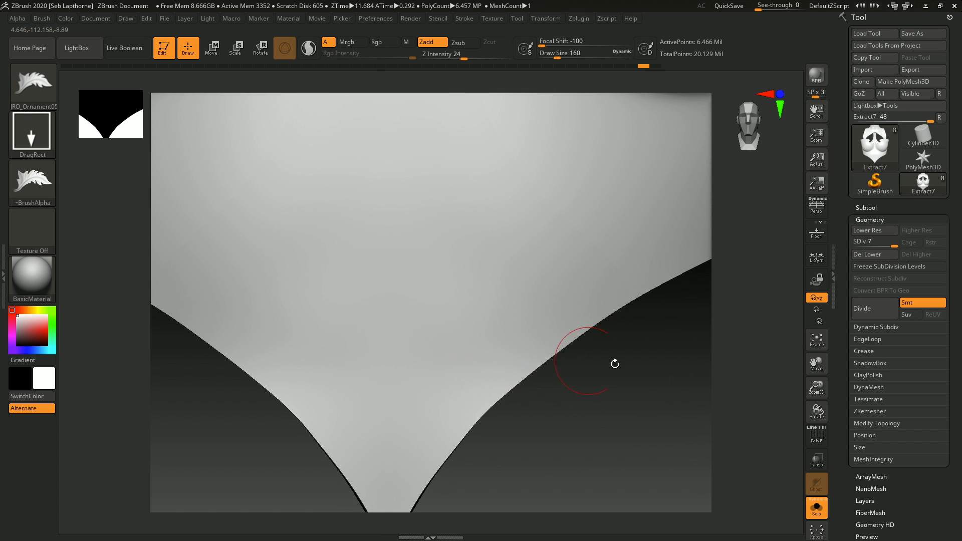
Step: Put the Ornament1 layer back into recording mode and stamp a mirrored leaf ornament on the inner upper part of both cups
click(864, 500)
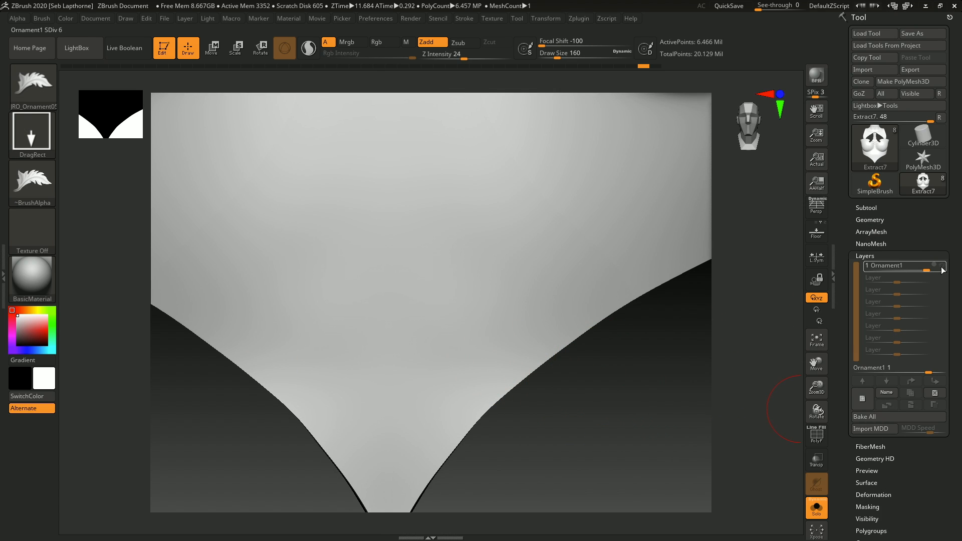
click(940, 268)
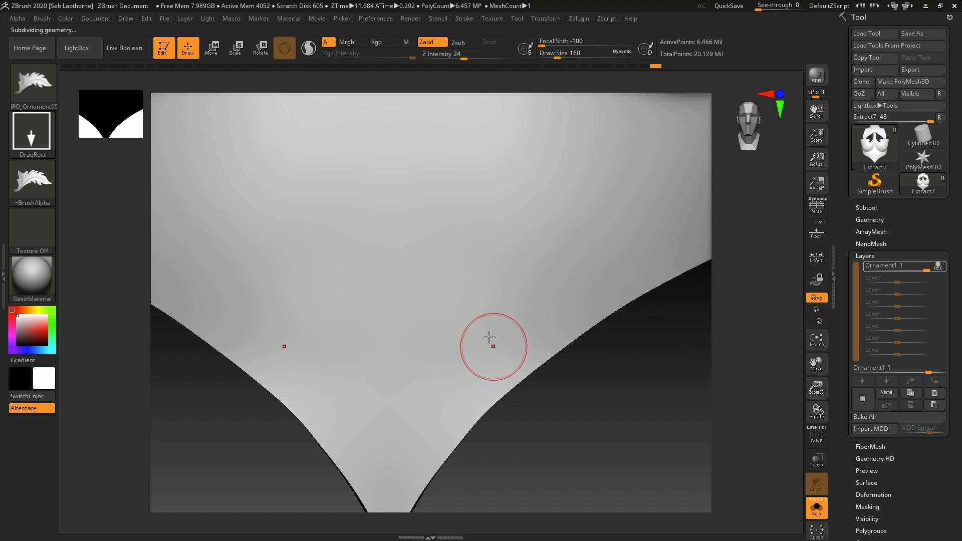
drag(492, 345, 450, 236)
mouse_move(648, 422)
alt+mouse_down()
mouse_move(595, 397)
mouse_move(604, 371)
alt+mouse_up()
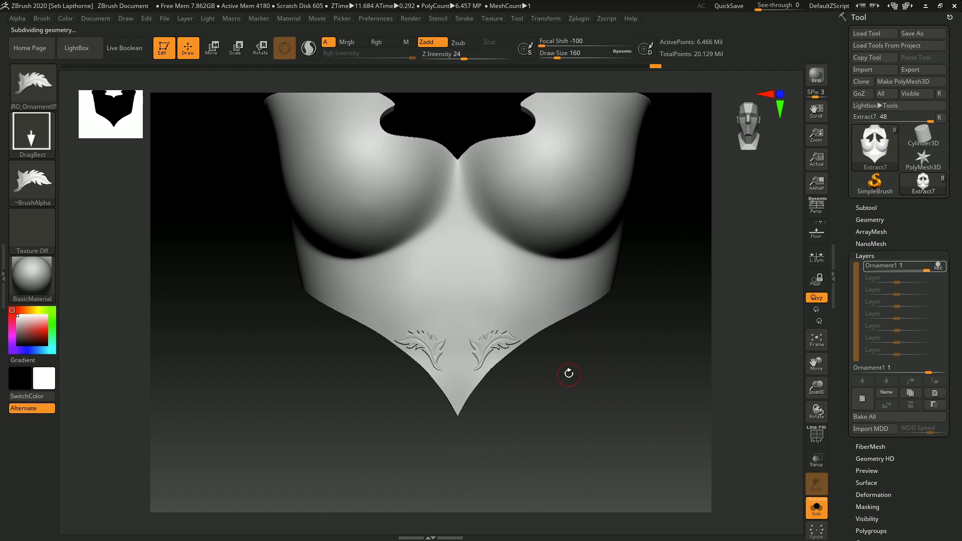
alt+drag(634, 327, 644, 379)
key(ctrl+z)
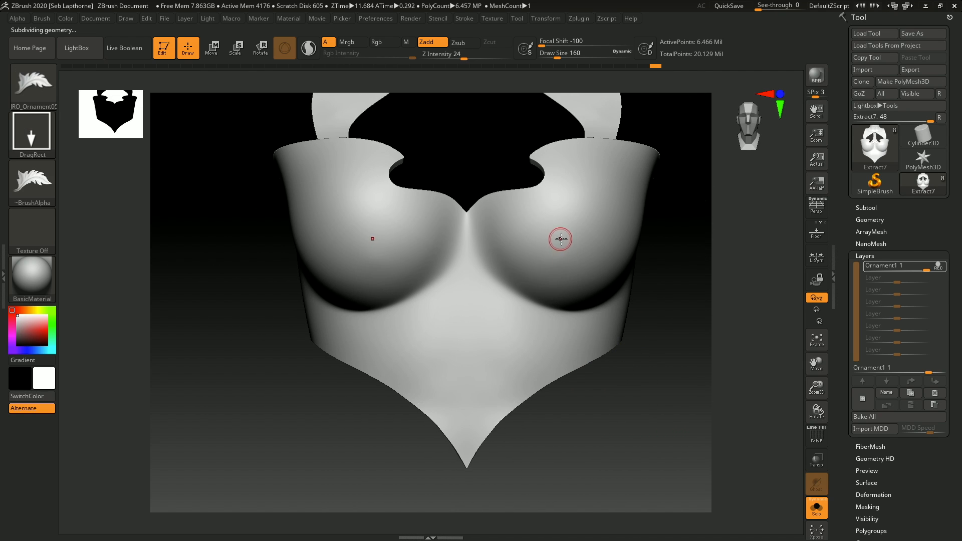
mouse_move(579, 214)
mouse_down()
mouse_move(576, 185)
mouse_move(554, 167)
mouse_move(521, 169)
mouse_up()
key(ctrl+z)
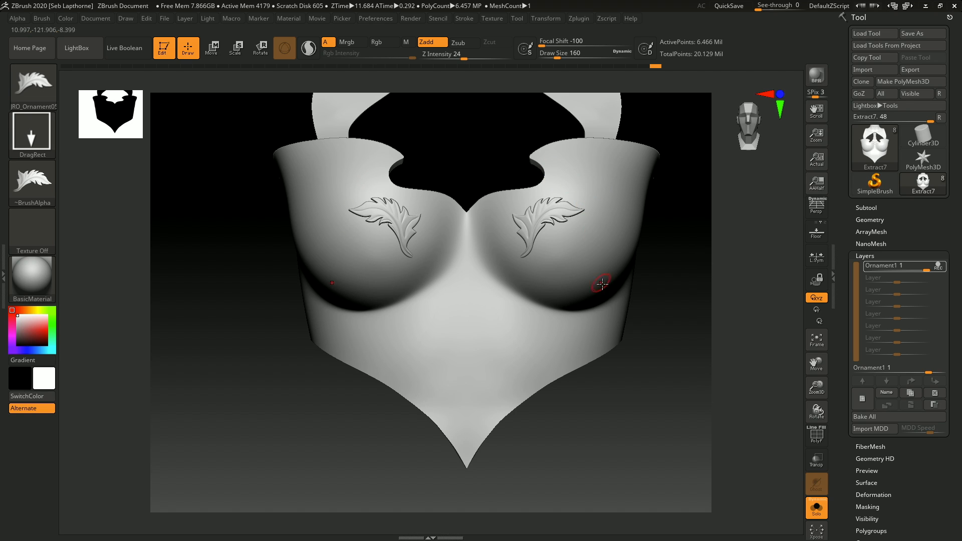
Step: Load the JRO_Ornament10 brush, try stamping it above the leaves on the cups, and undo the stamp
click(99, 42)
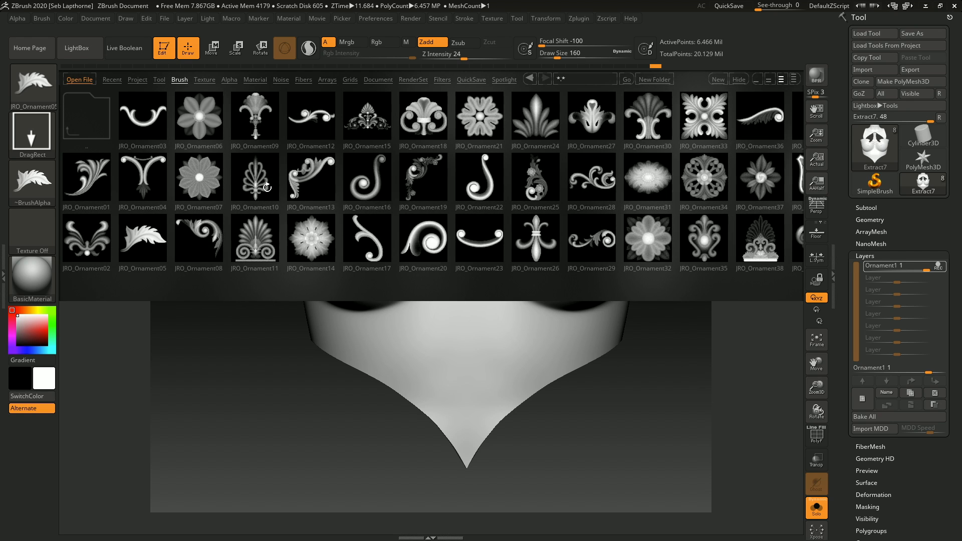
double_click(266, 179)
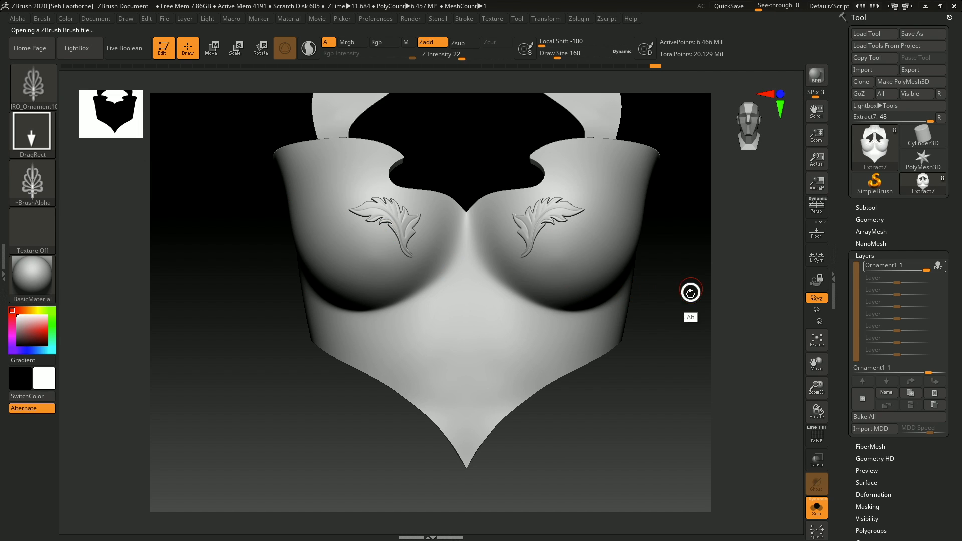
drag(633, 343, 524, 256)
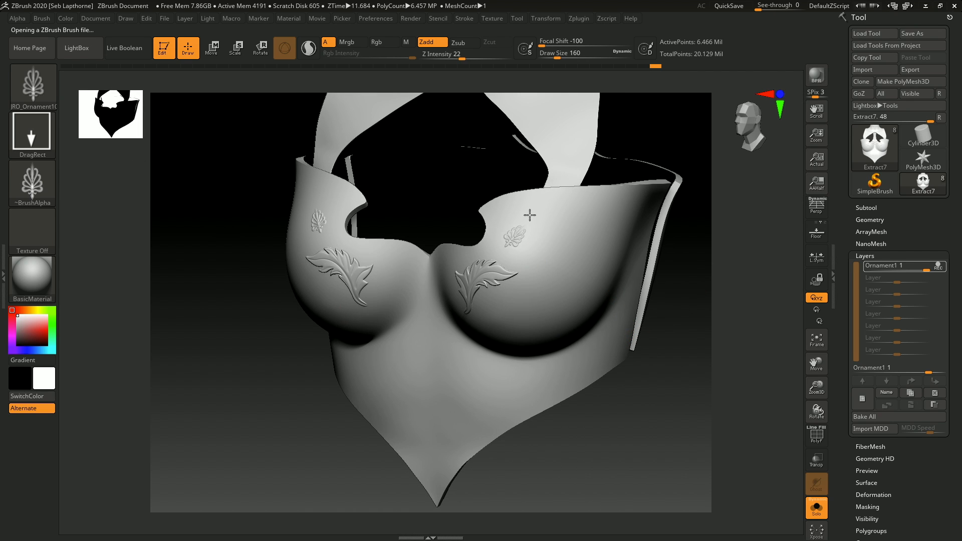
shift+drag(626, 427, 643, 407)
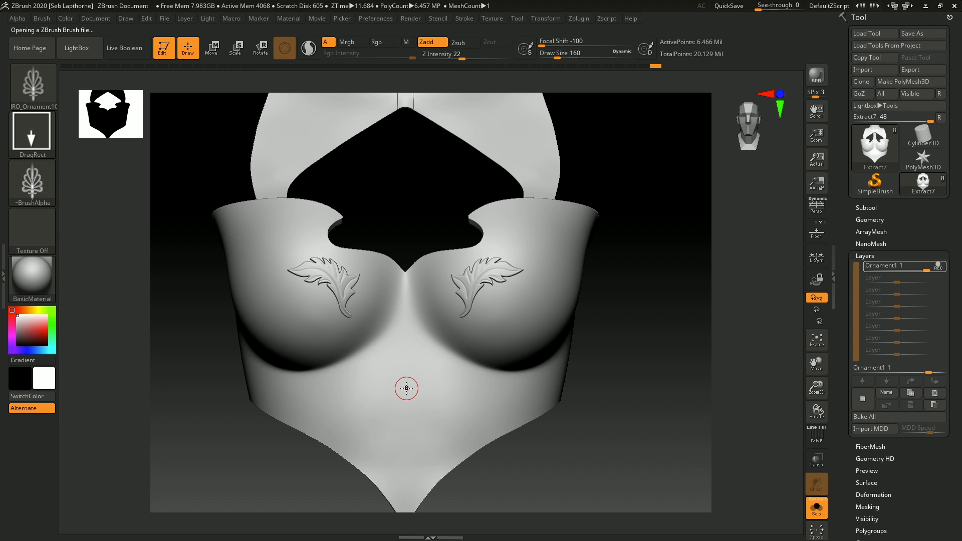
key(ctrl+z)
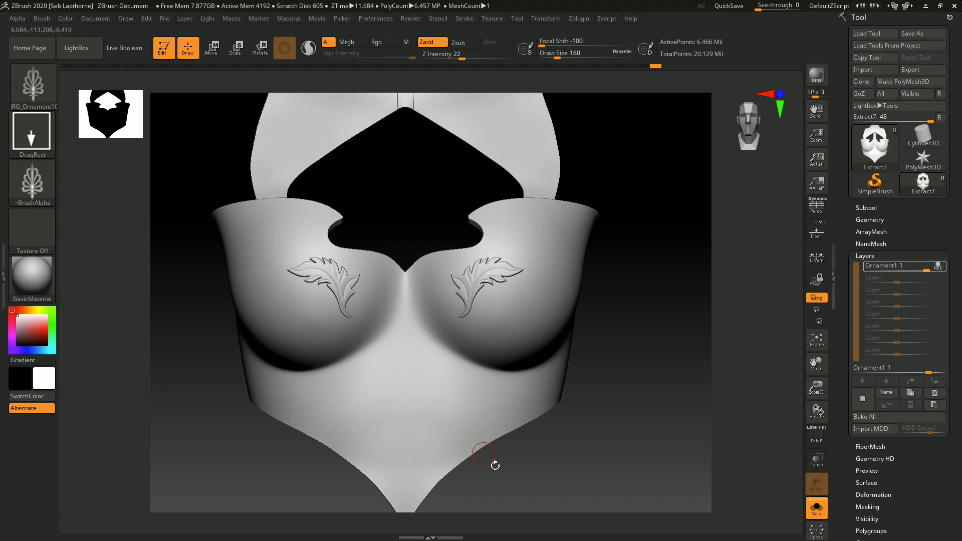
Step: Stamp one large, upright JRO_Ornament10 palmette on the centre line of the bodice's lower front
alt+drag(494, 462, 560, 370)
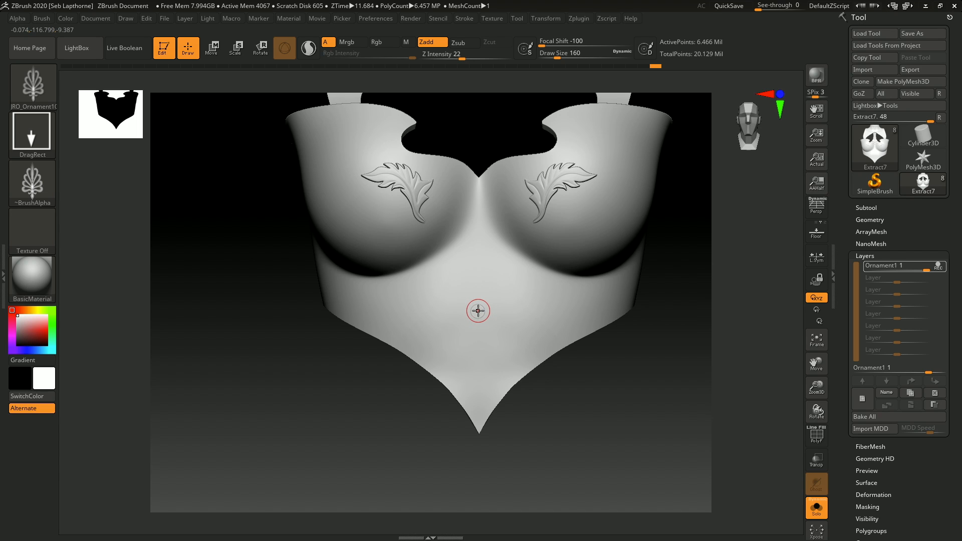
drag(476, 294, 481, 188)
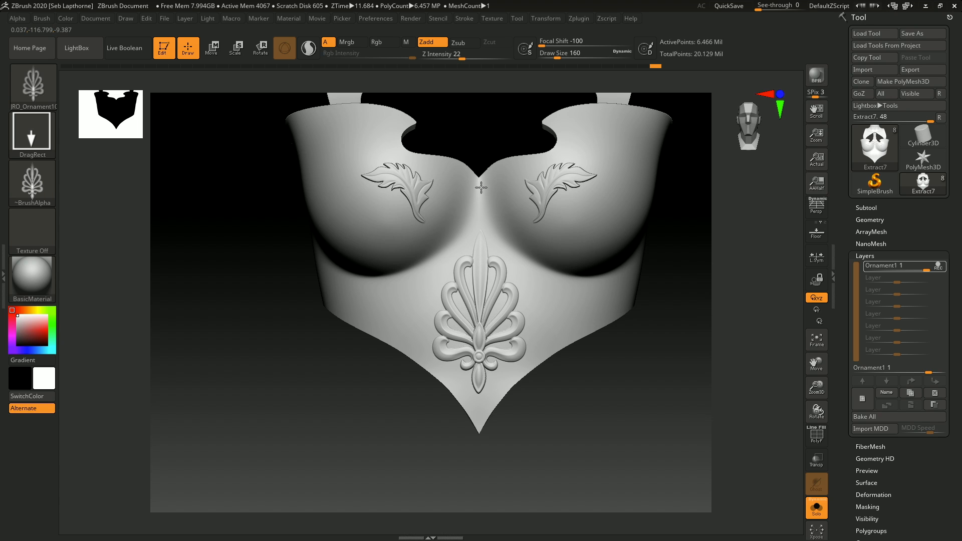
alt+drag(641, 417, 608, 393)
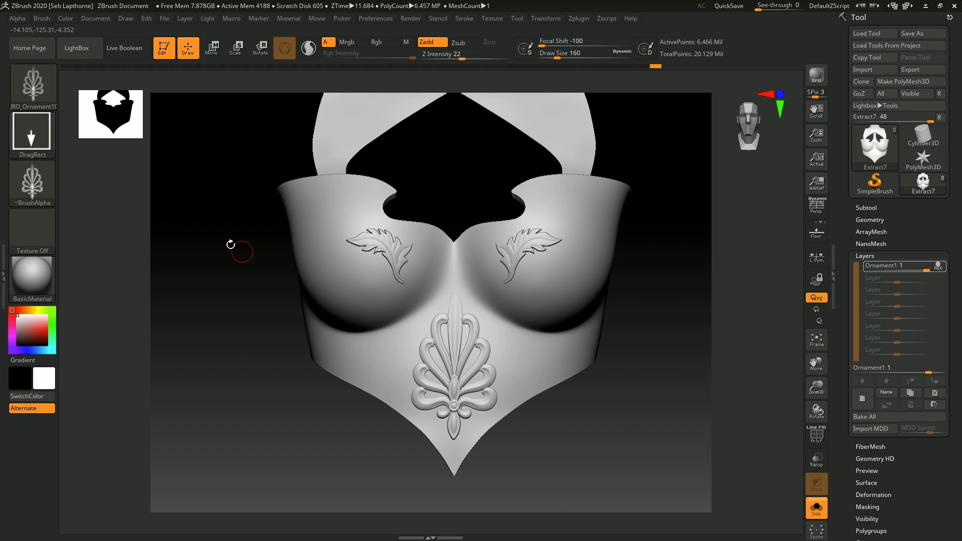
Step: Load the JRO_Ornament29 scroll brush and stamp it on both sides of the central palmette along the lower edge
click(80, 48)
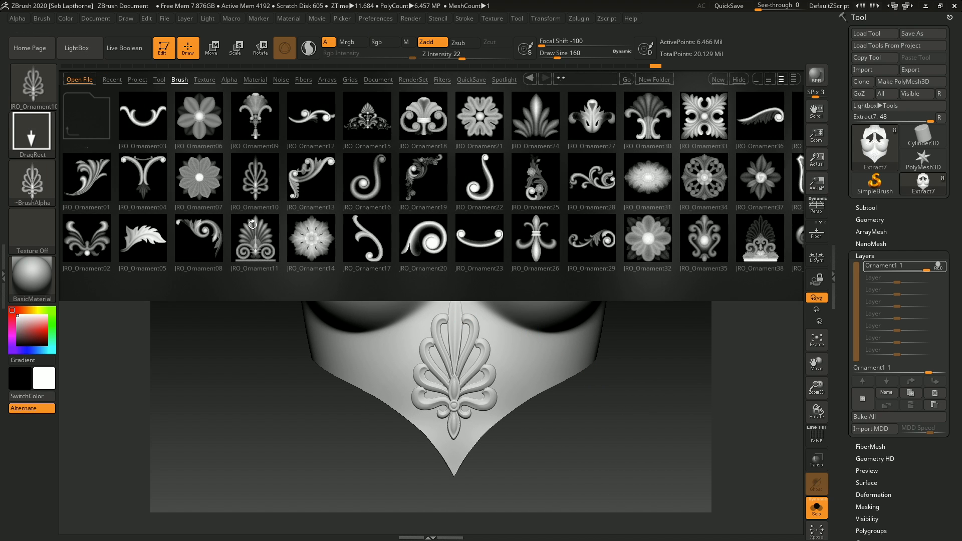
double_click(582, 235)
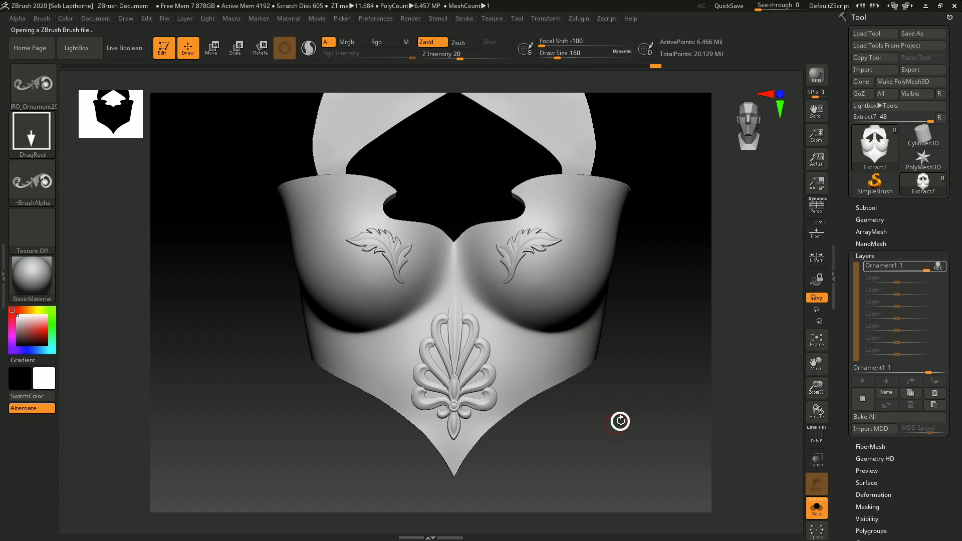
drag(620, 420, 518, 381)
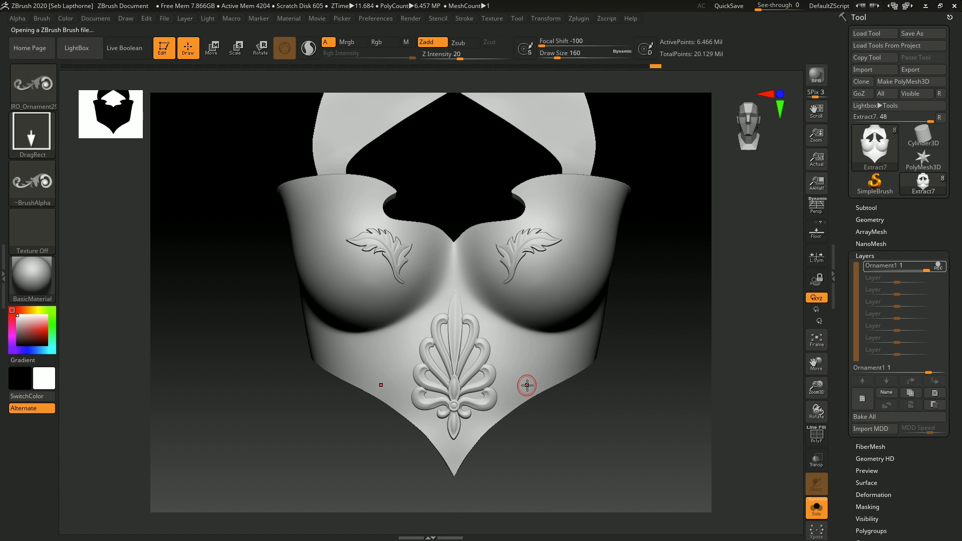
drag(509, 364, 512, 343)
drag(675, 392, 585, 363)
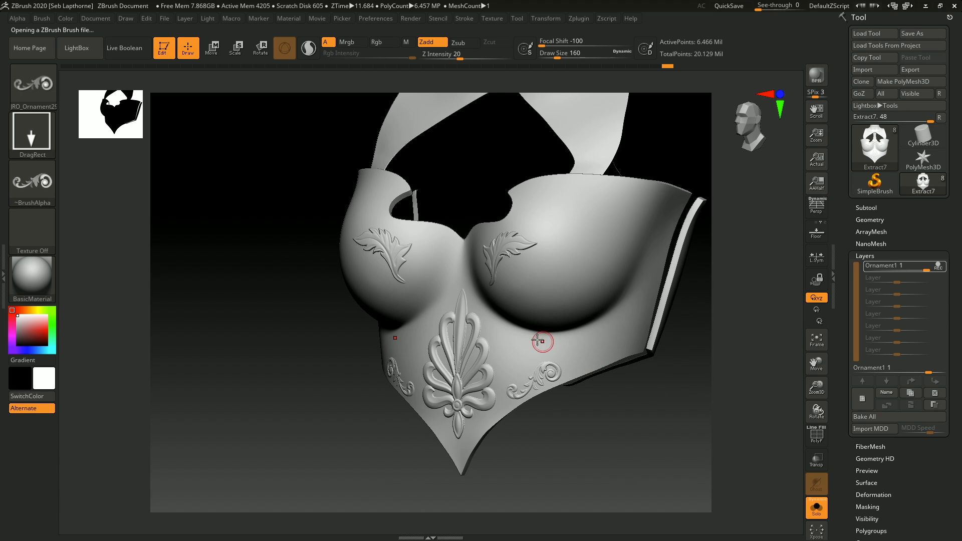
Step: Load the JRO_Ornament13 brush and stamp its scroll along the lower side edge, undoing and redoing it for a better fit
click(73, 48)
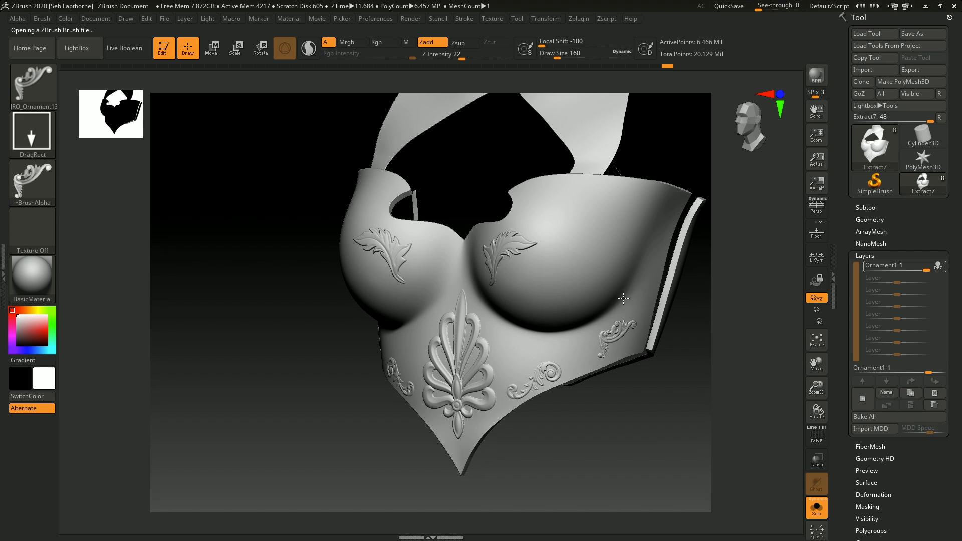
mouse_move(623, 298)
mouse_down()
mouse_move(574, 347)
mouse_move(599, 385)
mouse_move(585, 370)
mouse_move(586, 384)
mouse_move(605, 384)
mouse_up()
key(ctrl+z)
mouse_move(569, 415)
shift+mouse_down()
mouse_move(598, 419)
mouse_move(584, 414)
shift+mouse_up()
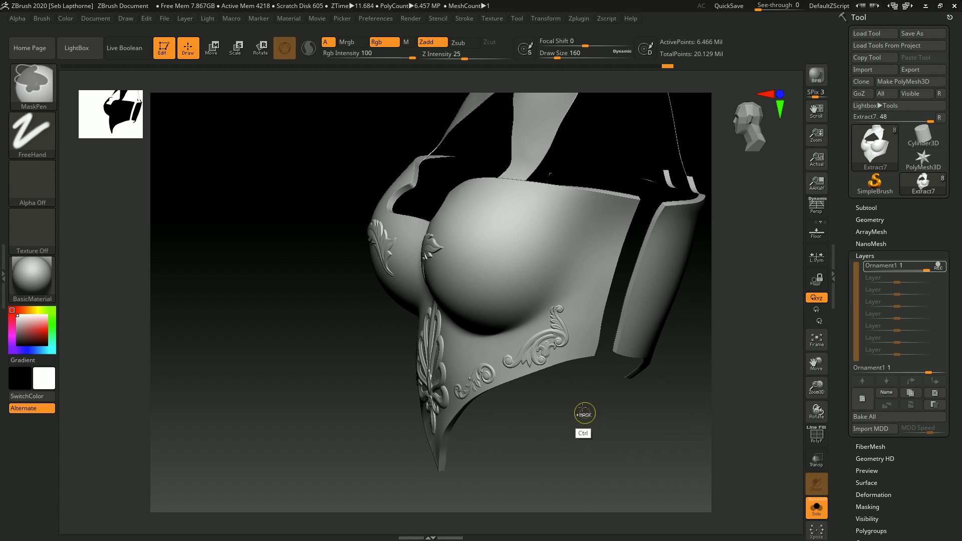
drag(527, 322, 539, 366)
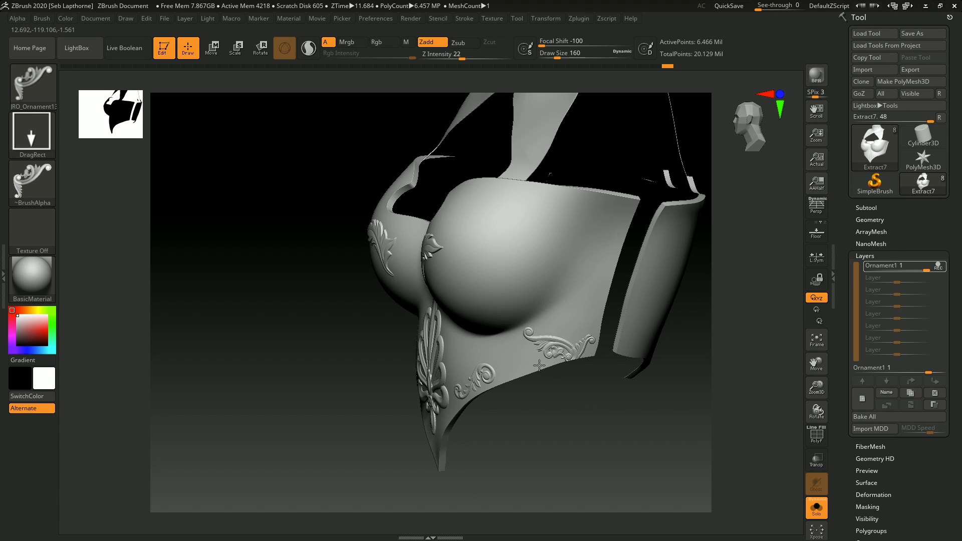
Step: Try the JRO_Ornament13 scroll at several sizes and angles along the bodice's lower side edge, undoing the trial stamps
key(ctrl+z)
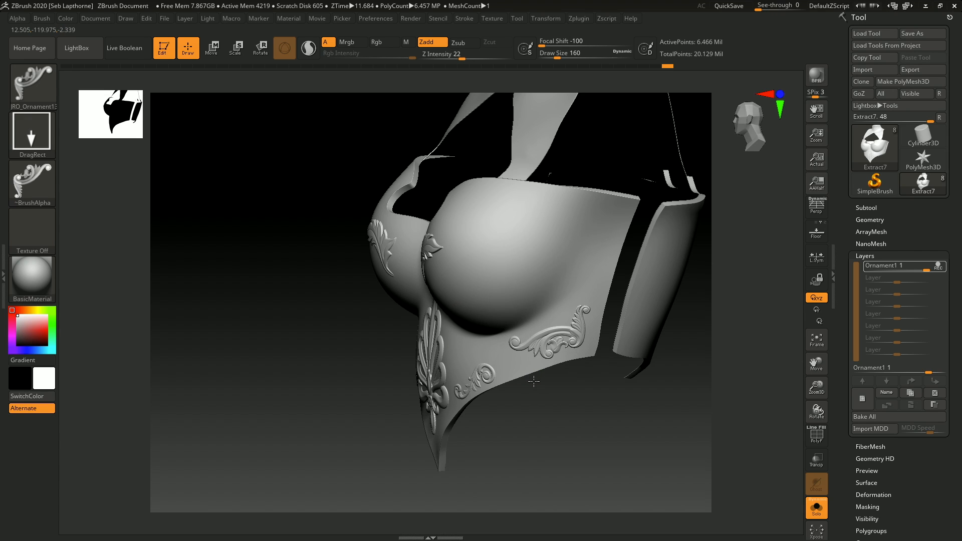
mouse_move(532, 422)
shift+mouse_down()
mouse_move(559, 429)
mouse_move(560, 404)
mouse_move(644, 354)
mouse_move(586, 366)
mouse_move(549, 346)
shift+mouse_up()
key(ctrl+z)
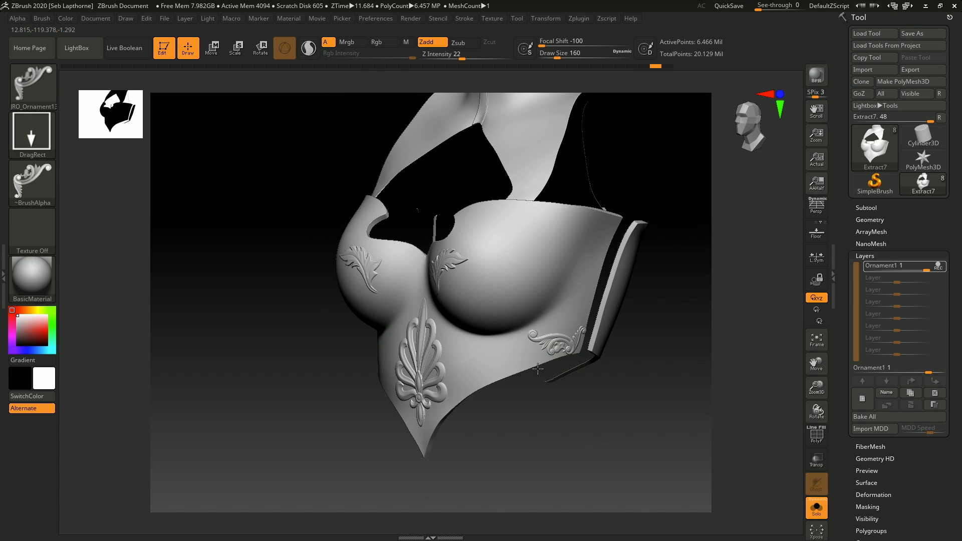
key(ctrl+z)
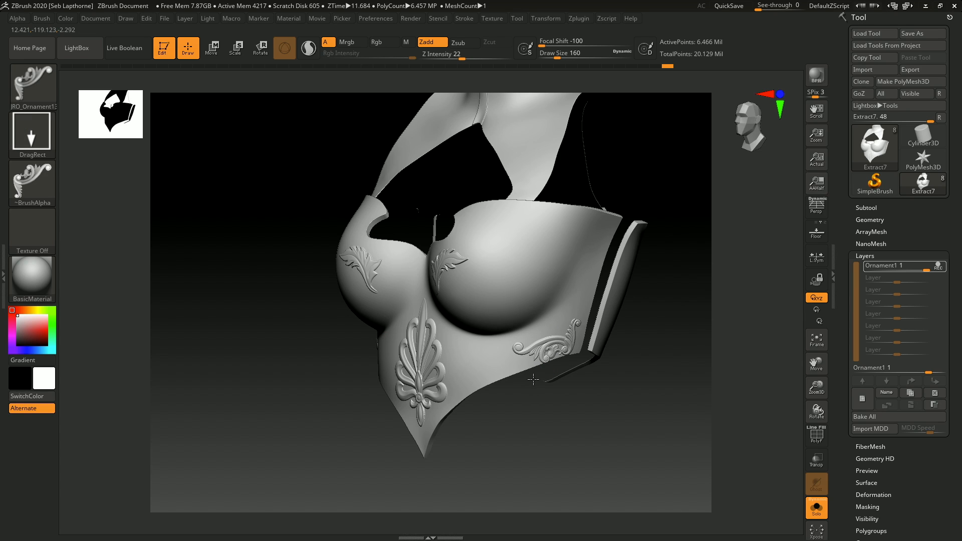
key(ctrl+z)
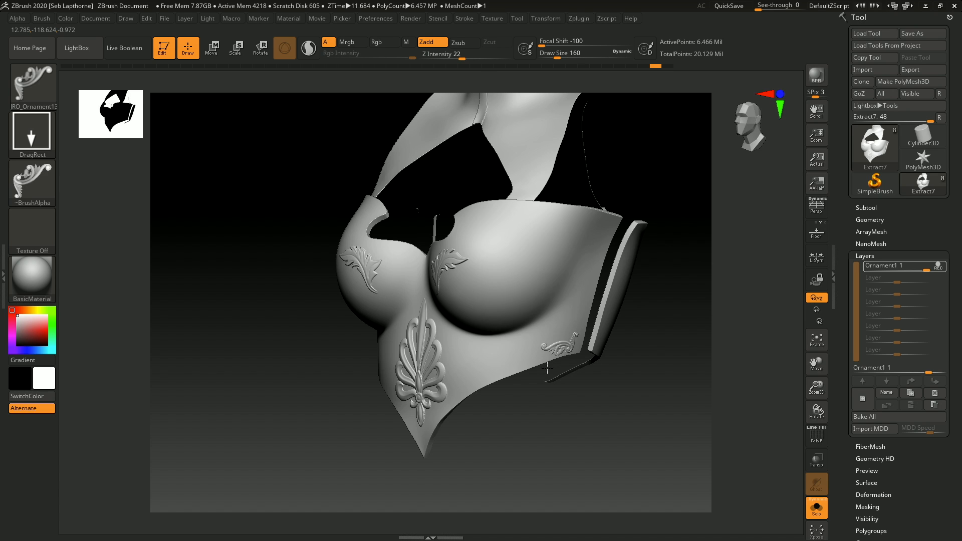
drag(571, 401, 562, 399)
key(space)
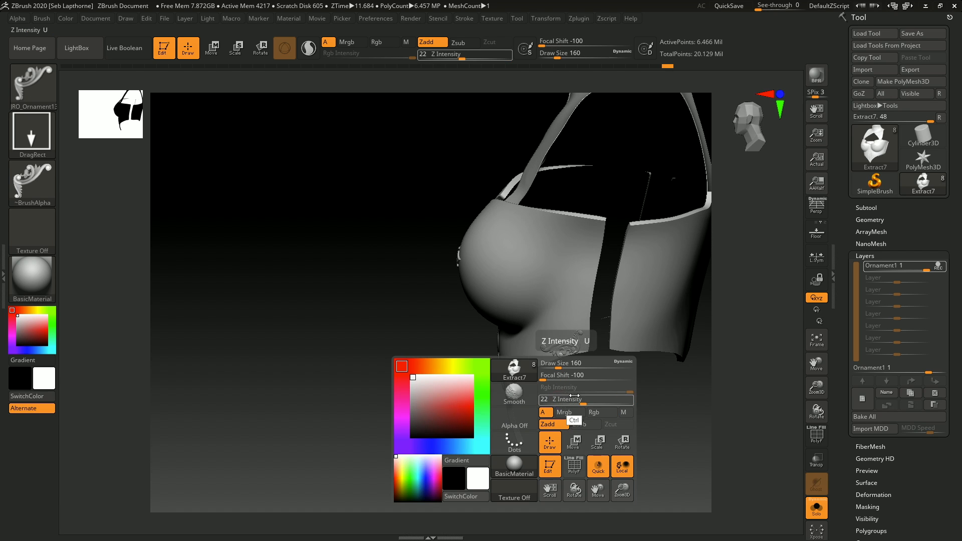
shift+drag(645, 395, 683, 393)
alt+drag(621, 393, 584, 403)
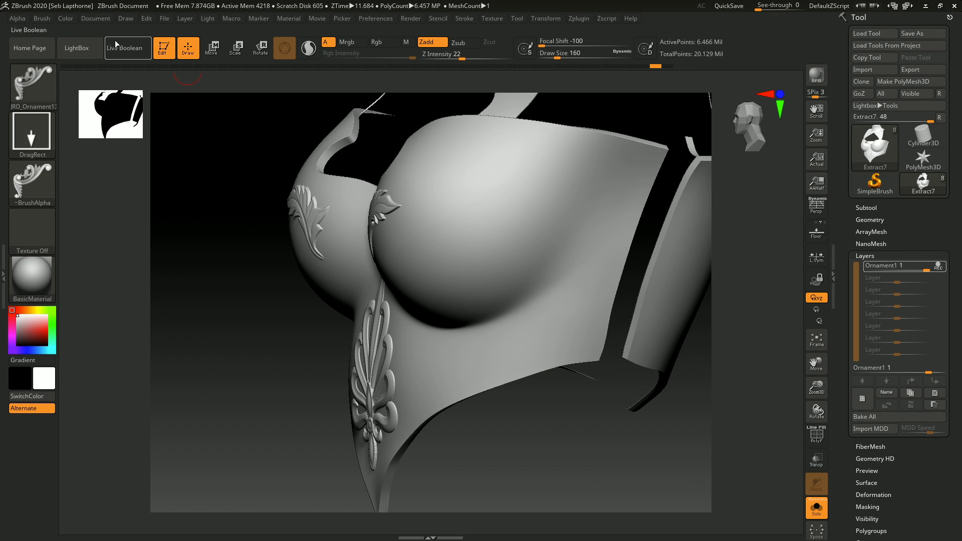
Step: Load the JRO_Ornament25 brush and stamp its floral scroll upright at the lower side corners of the bodice
click(99, 49)
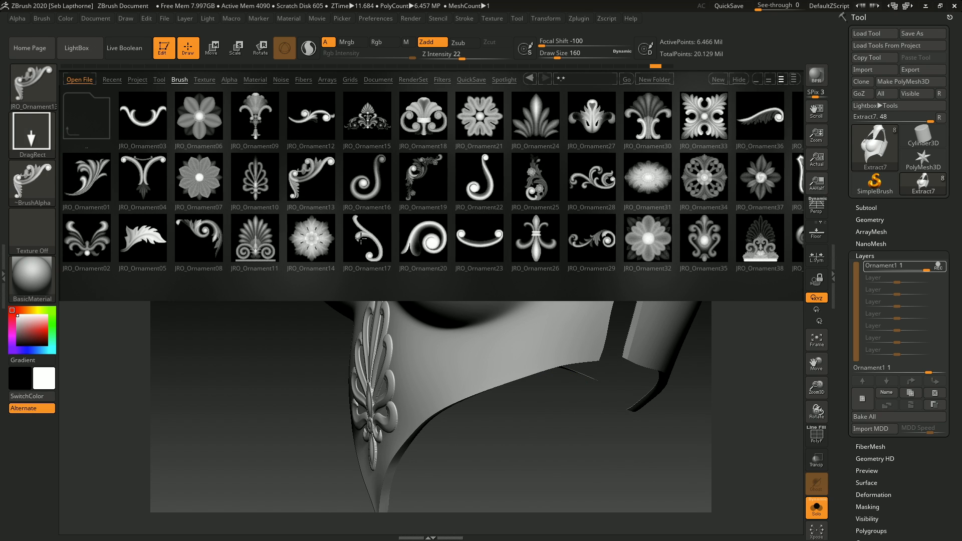
double_click(543, 179)
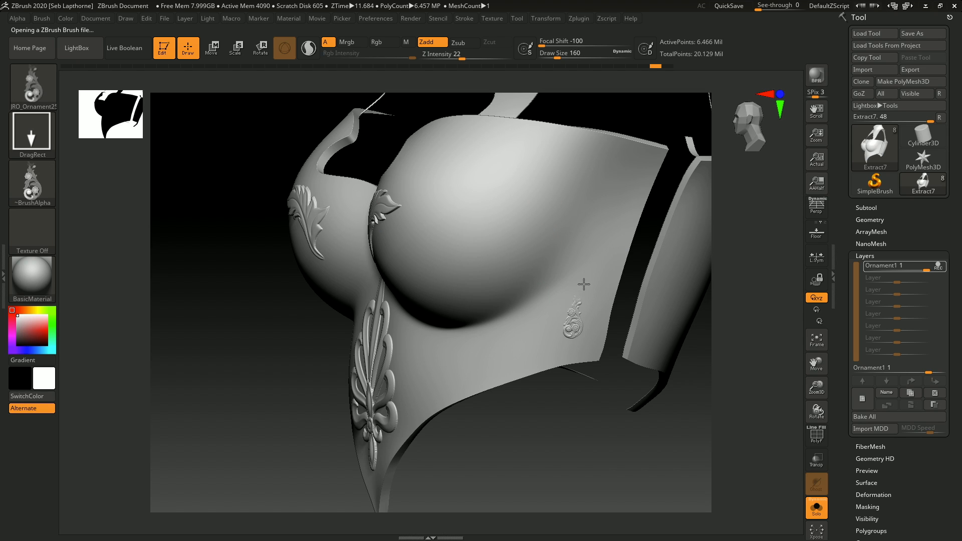
drag(584, 284, 599, 257)
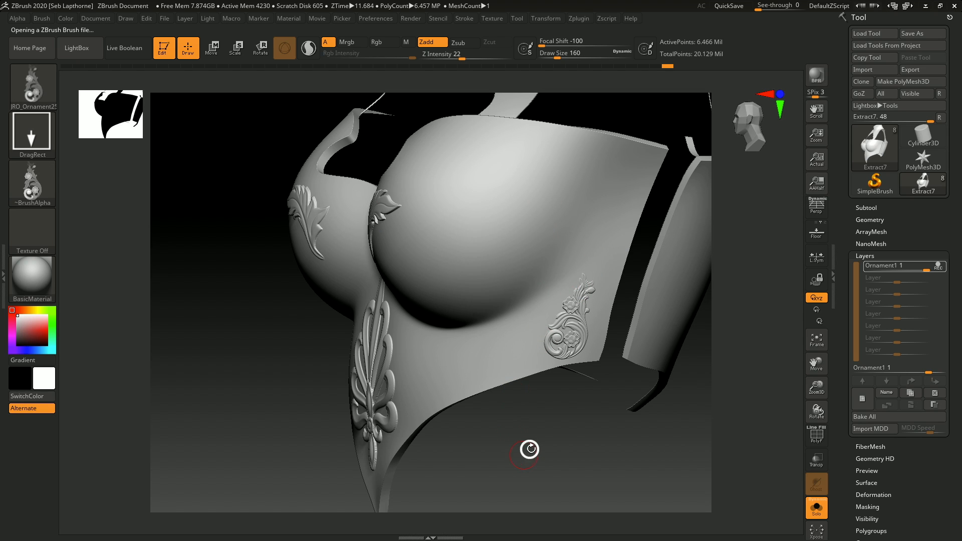
shift+drag(530, 449, 569, 449)
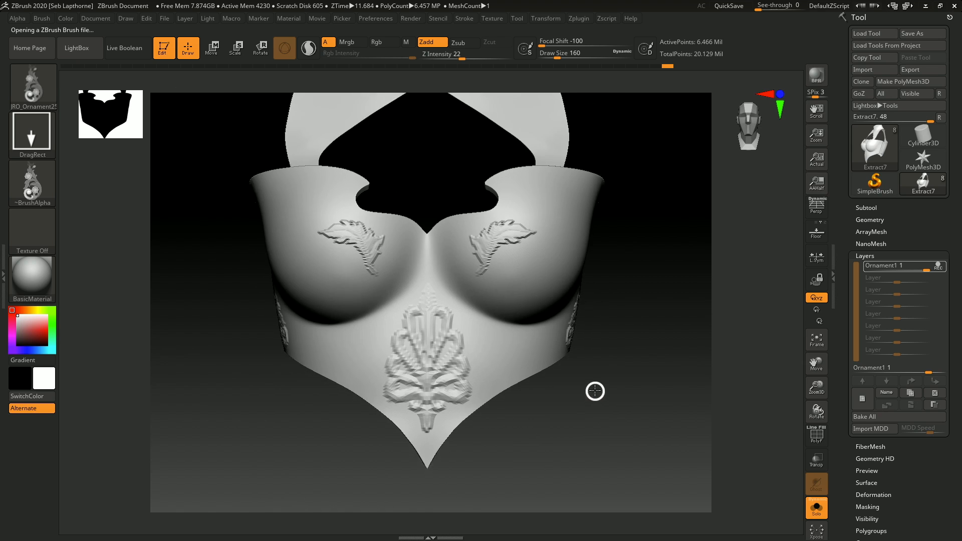
drag(594, 391, 621, 394)
Step: Load the JRO_Ornament48 spiral brush, try a stamp on both sides of the central palmette, and undo it
click(77, 48)
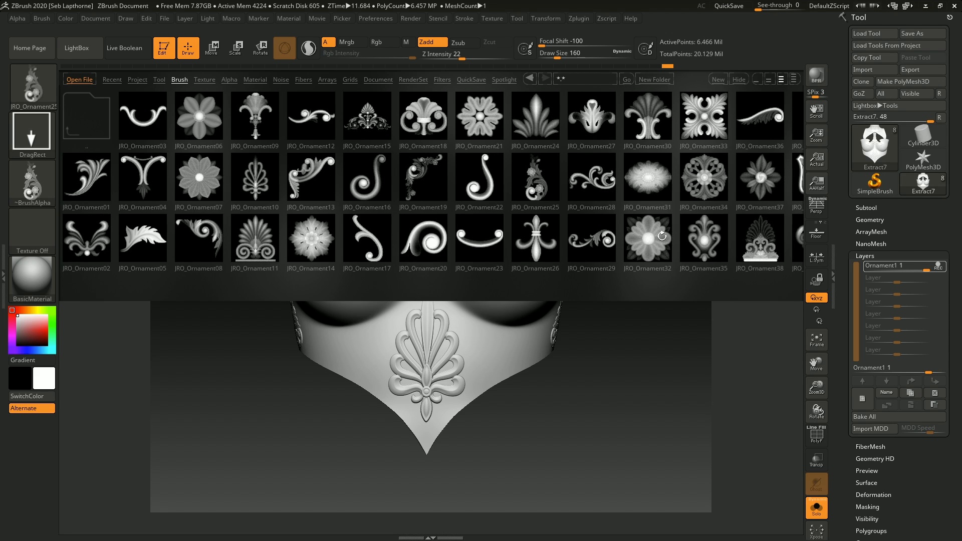
scroll(651, 225, down, 5)
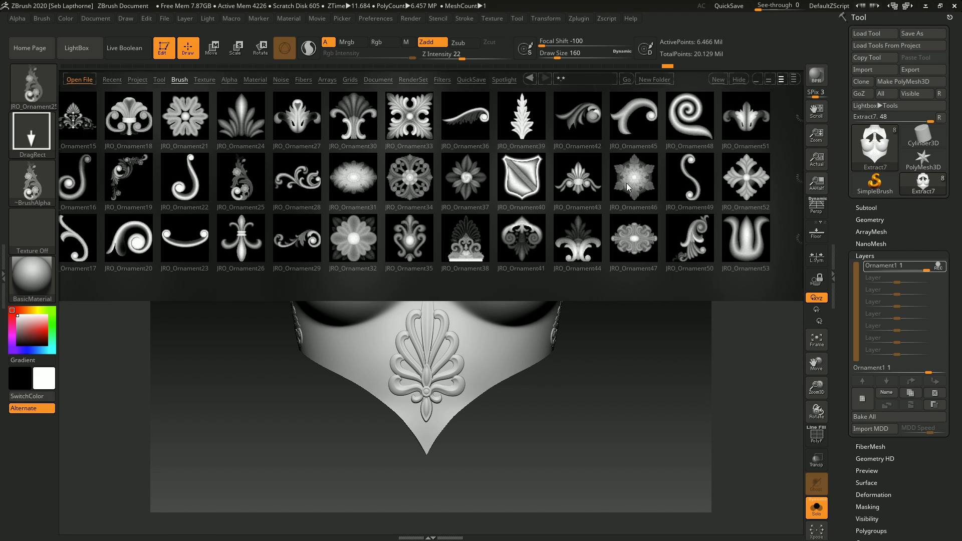
scroll(628, 187, down, 1)
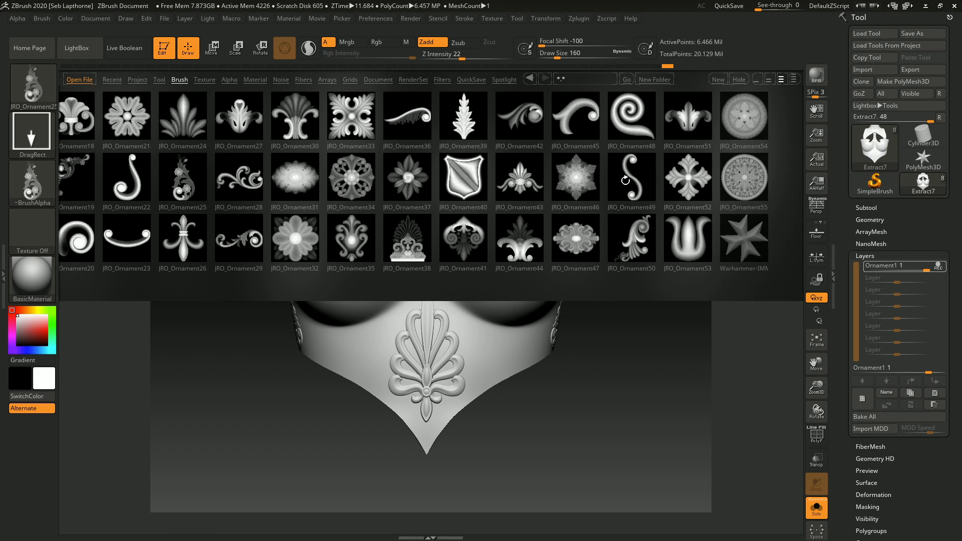
double_click(633, 123)
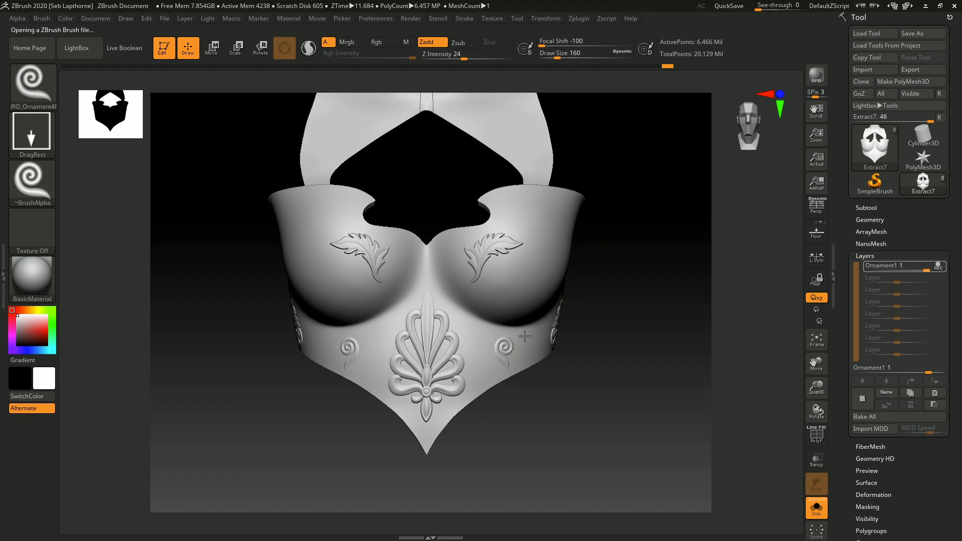
drag(525, 336, 546, 353)
key(ctrl+z)
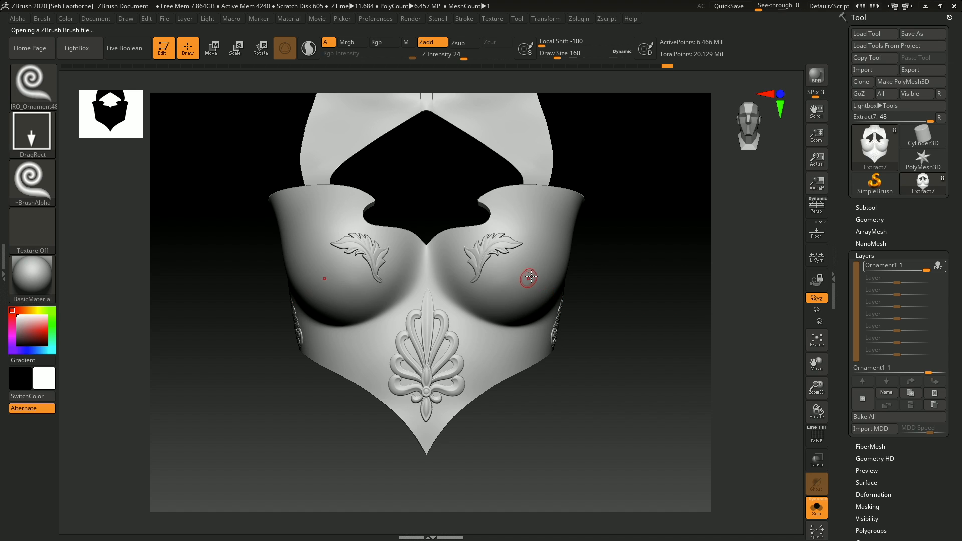
Step: Try the JRO_Ornament48 spiral at different positions, sizes and angles on the outer cups beside the leaves, undoing unwanted trials
drag(550, 263, 609, 307)
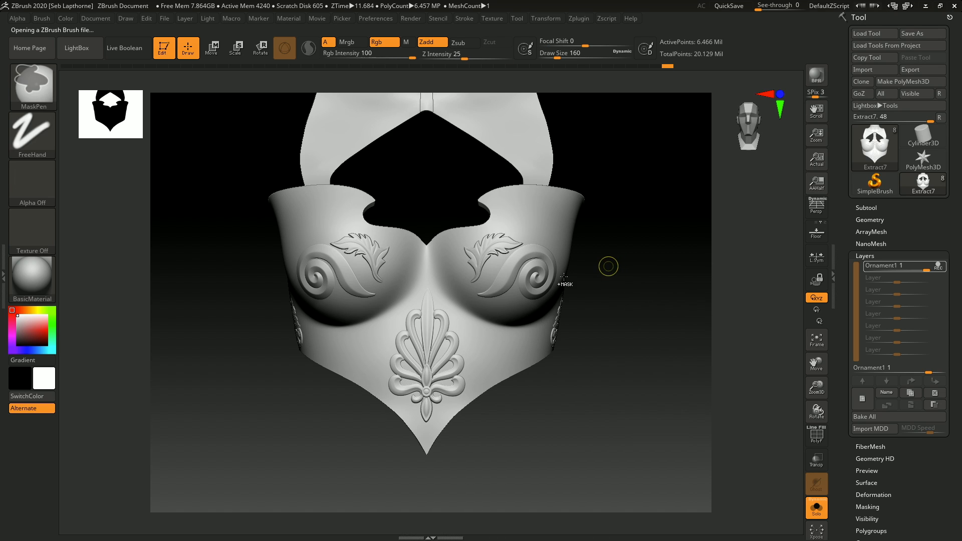
key(ctrl+z)
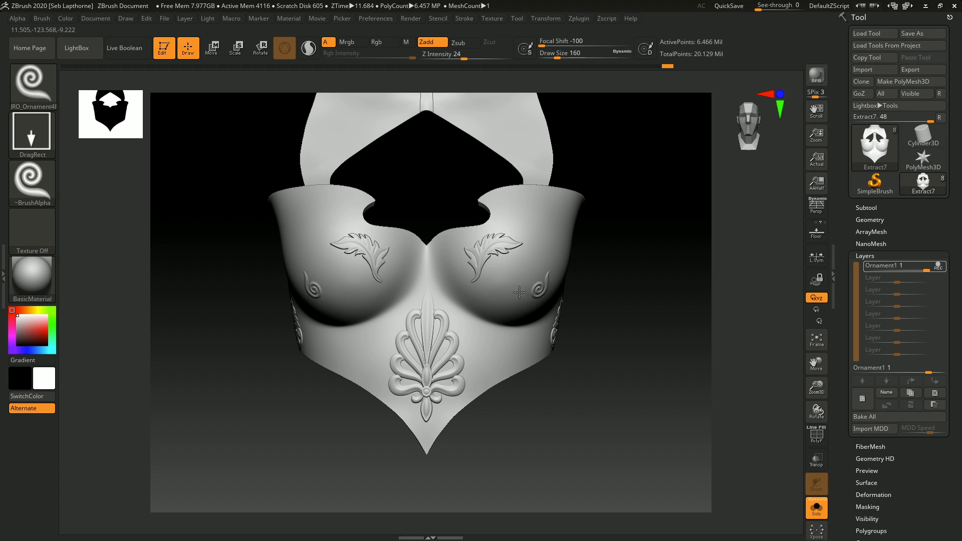
drag(519, 292, 487, 286)
drag(570, 284, 546, 283)
key(ctrl+z)
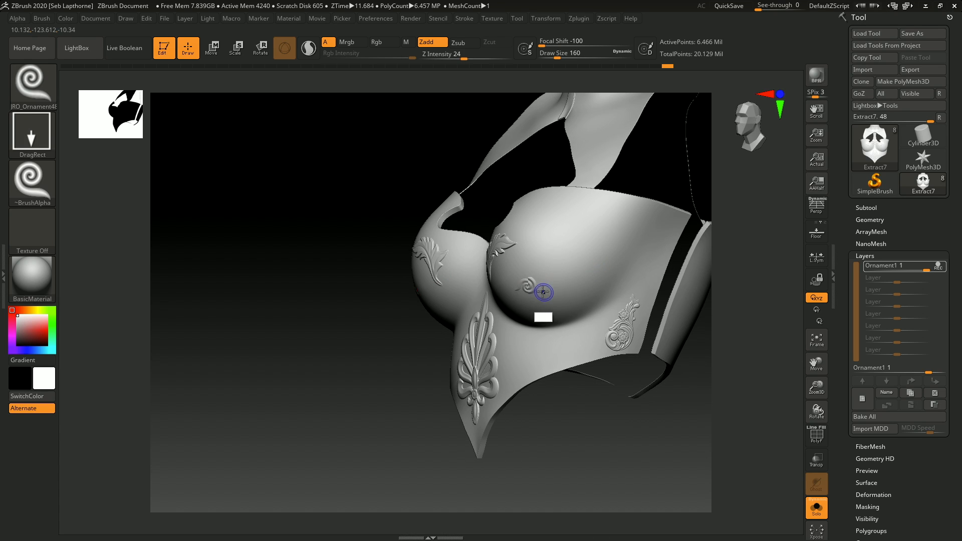
key(ctrl+z)
shift+drag(339, 366, 410, 339)
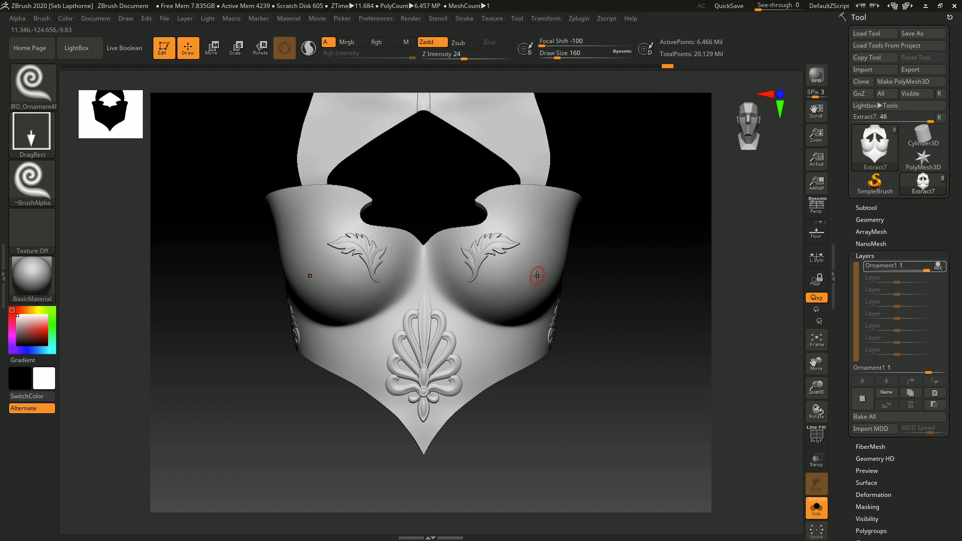
drag(537, 276, 474, 279)
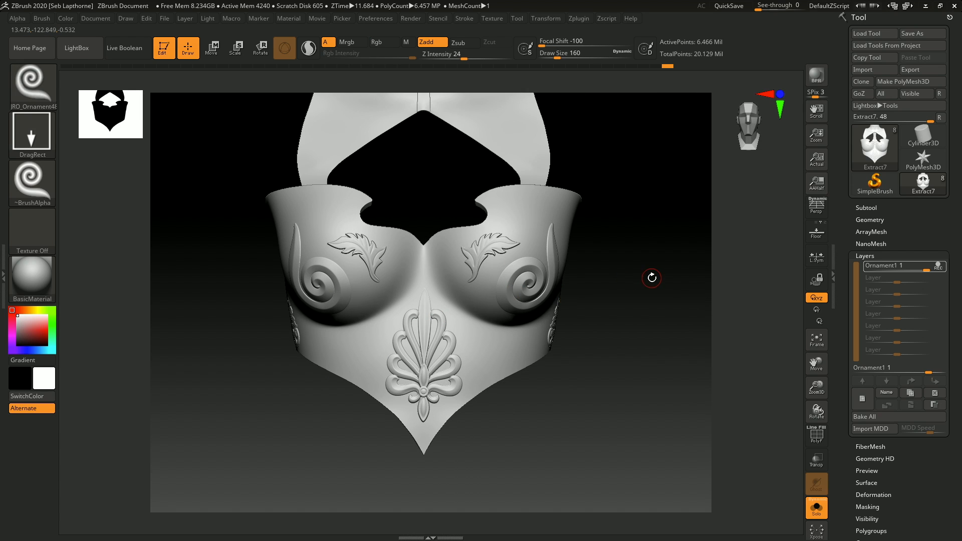
mouse_move(651, 278)
mouse_down()
mouse_move(599, 281)
mouse_move(395, 339)
mouse_move(449, 337)
mouse_move(602, 300)
mouse_move(624, 281)
mouse_move(616, 277)
mouse_up()
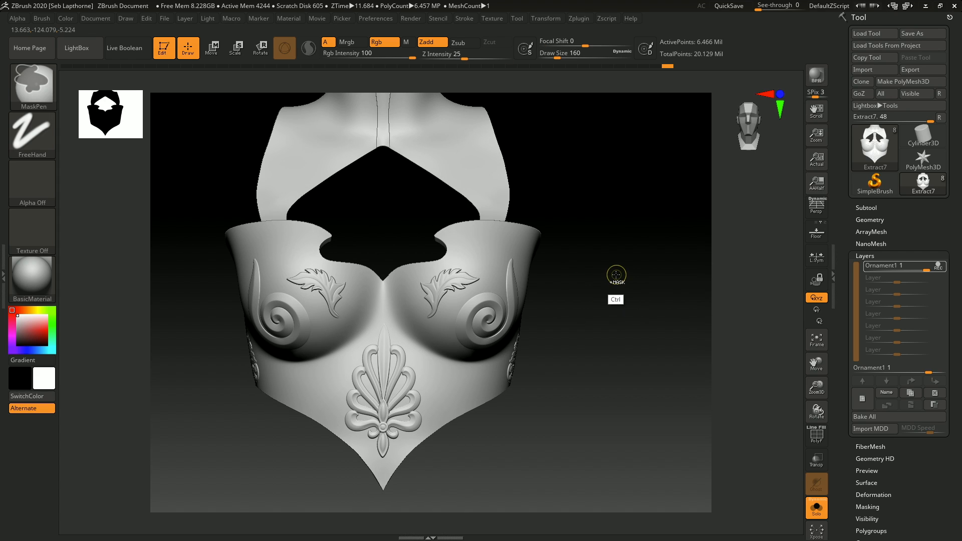
Step: Undo the recent stamps back through the central palmette, and stamp a large JRO_Ornament48 spiral on both cups
key(ctrl+z)
key(ctrl+z)
key(ctrl+z)
key(ctrl+z)
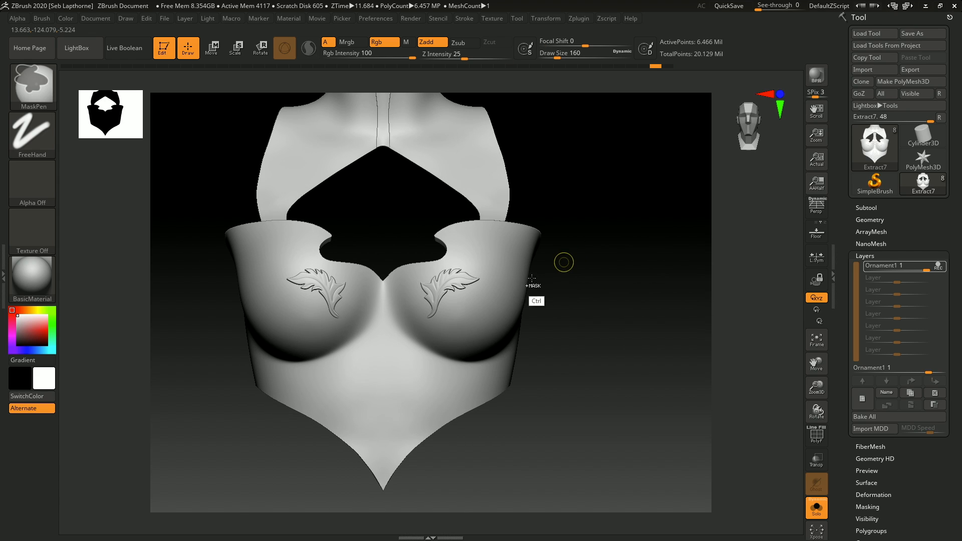
mouse_move(487, 314)
mouse_down()
mouse_move(457, 281)
mouse_move(435, 318)
mouse_move(423, 284)
mouse_up()
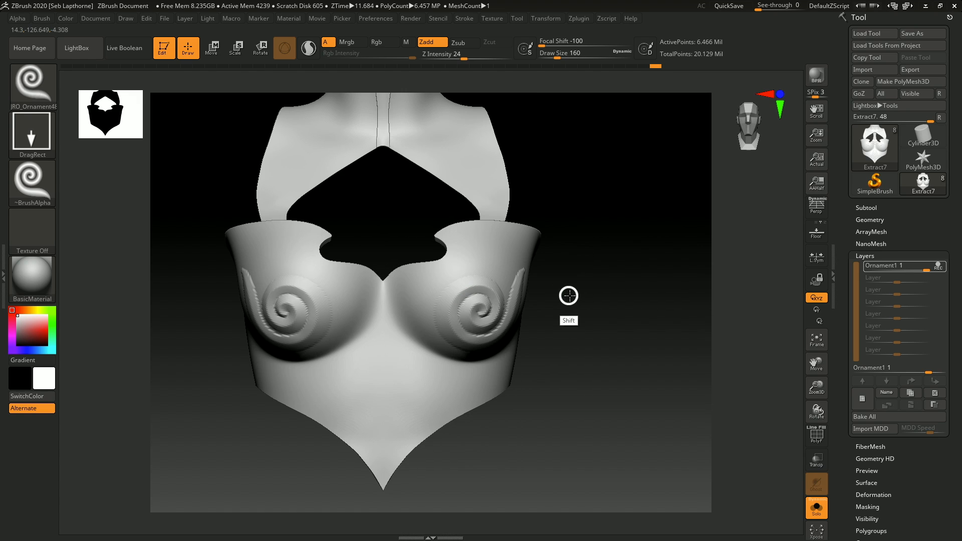
Step: Load the JRO_Ornament15 brush and stamp its floral ornament symmetrically along the bodice's lower edge, undoing the first try
click(69, 50)
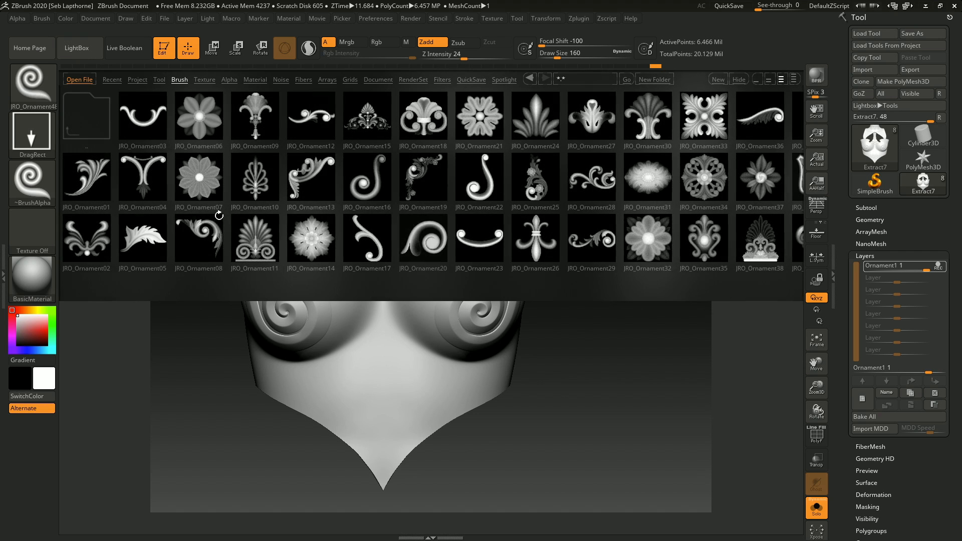
double_click(373, 117)
drag(361, 370, 343, 352)
key(ctrl+z)
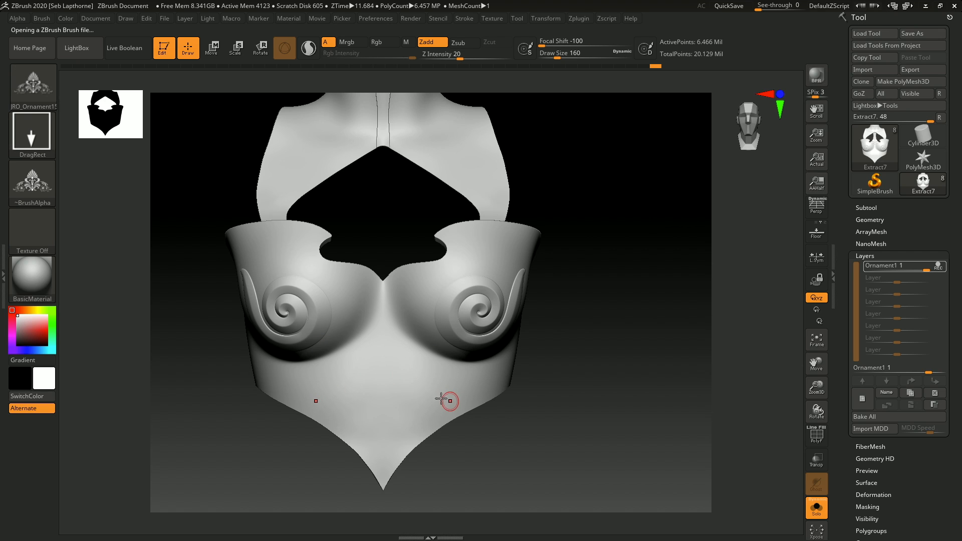
drag(421, 382, 432, 369)
mouse_move(585, 400)
mouse_down()
mouse_move(582, 343)
mouse_move(588, 414)
mouse_move(566, 384)
mouse_move(307, 322)
mouse_move(410, 316)
mouse_move(599, 281)
mouse_move(287, 341)
mouse_move(339, 335)
mouse_up()
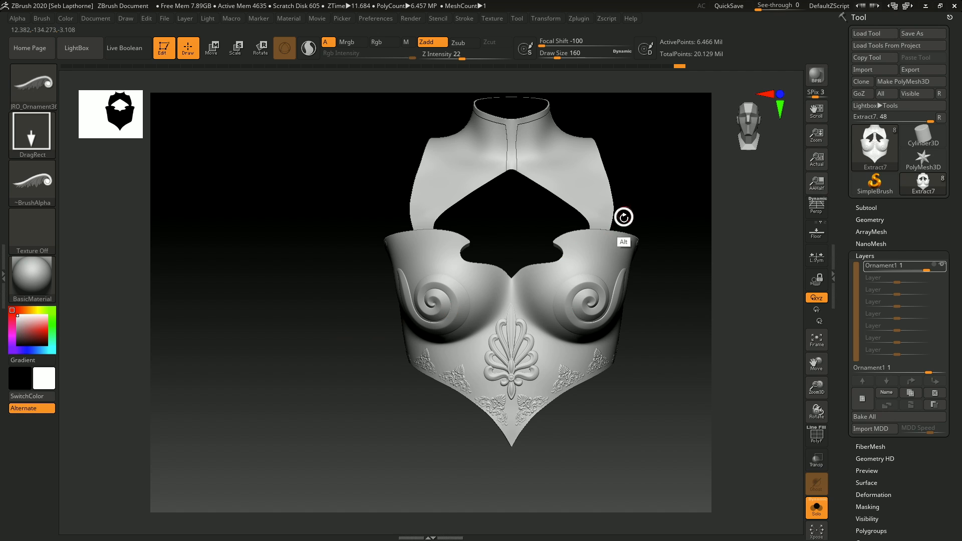
Step: Turn off Solo mode to show the whole figure and inspect the ornamented bodice on the body
drag(623, 217, 782, 427)
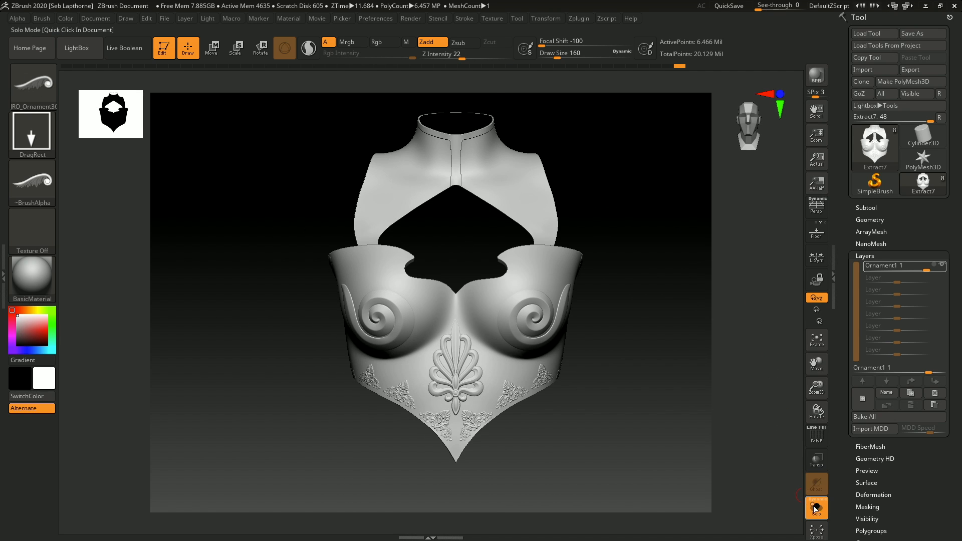
click(815, 507)
drag(635, 366, 595, 306)
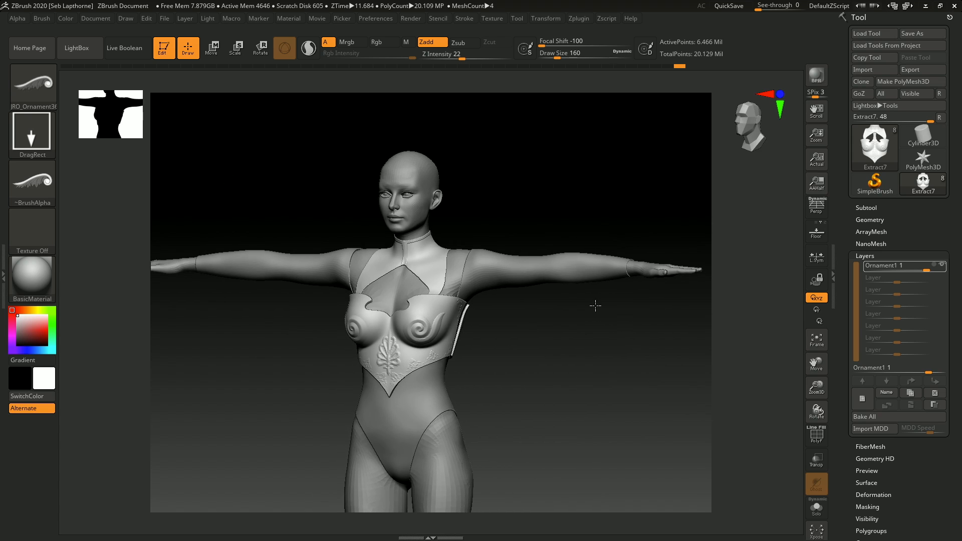
drag(541, 361, 485, 375)
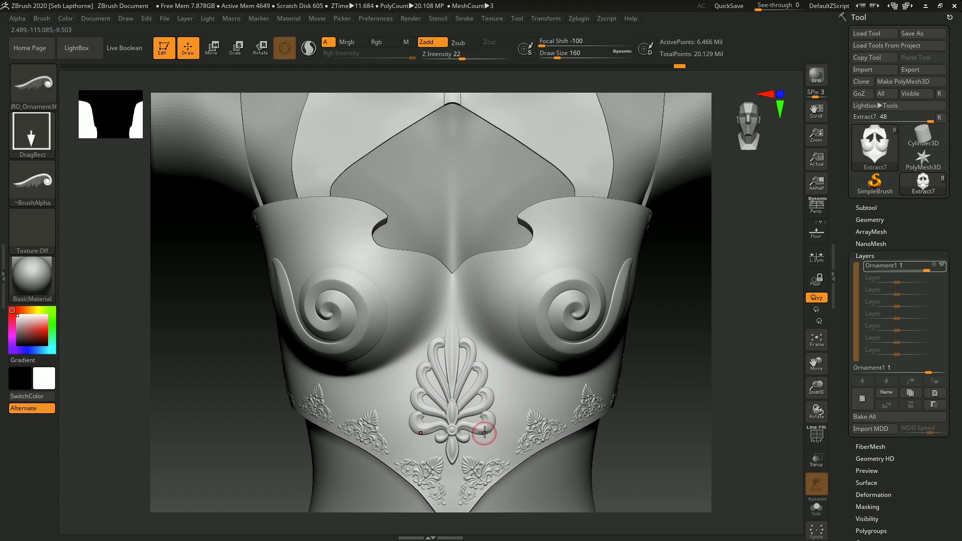
Step: Switch the bodice to subdivision level 1 to view its base mesh, and return it to level 7
click(863, 218)
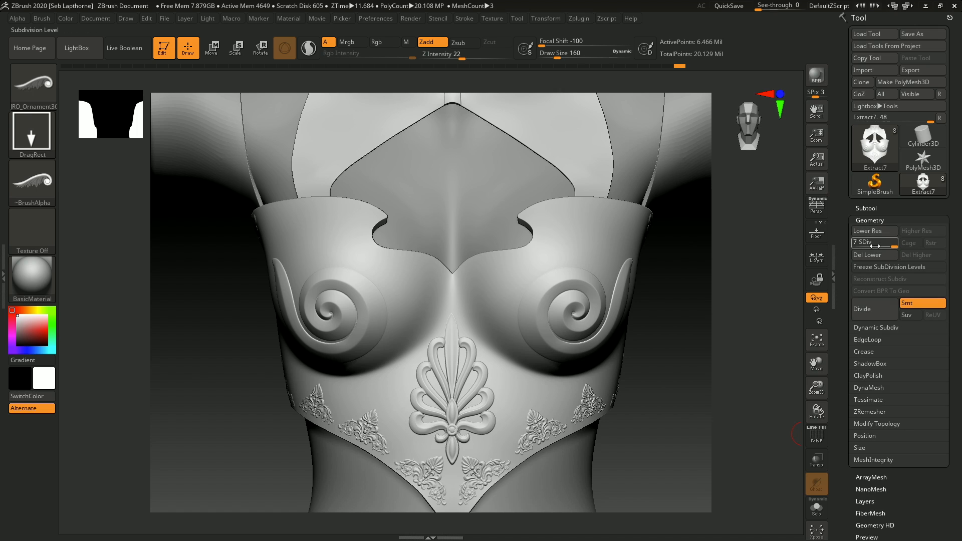
click(846, 241)
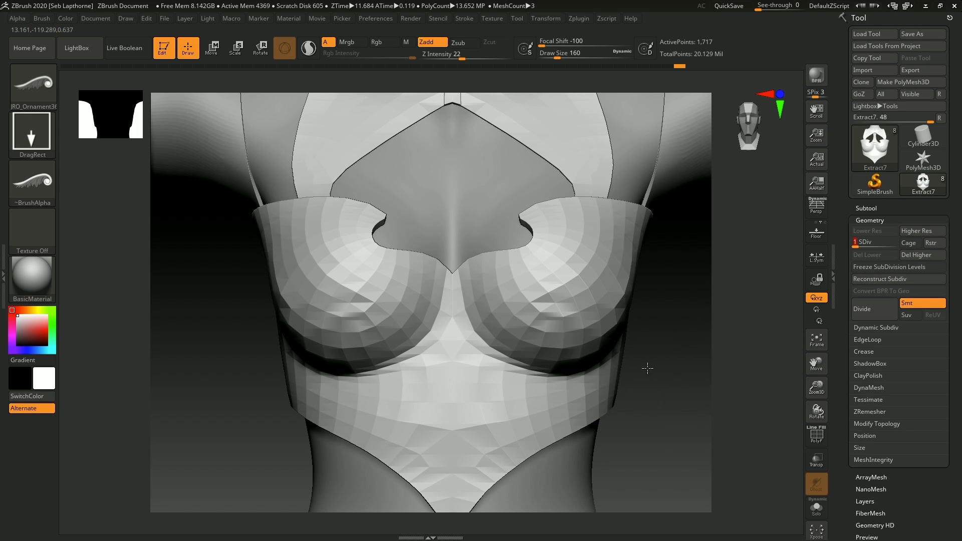
mouse_move(647, 368)
mouse_down()
mouse_move(637, 374)
mouse_move(648, 354)
mouse_up()
drag(884, 243, 891, 245)
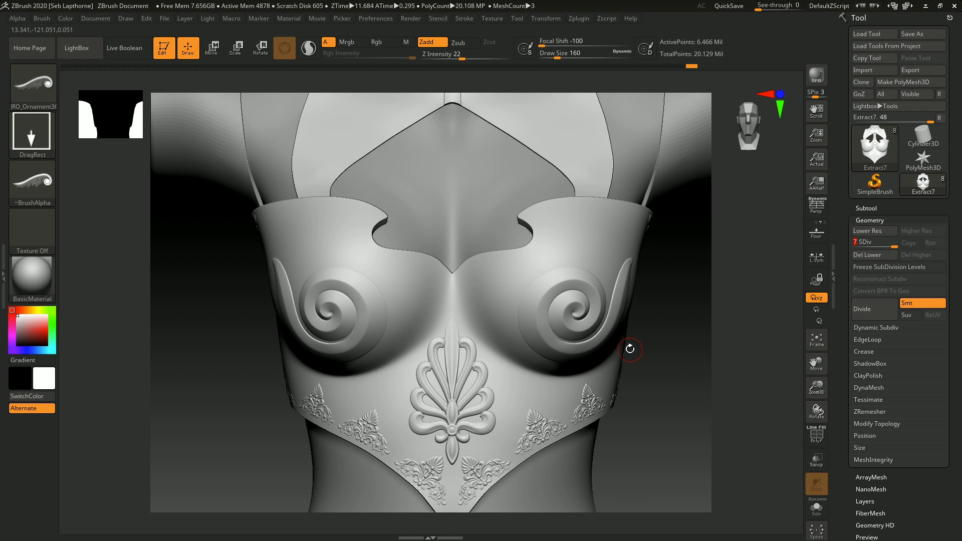
Step: Inspect the ornamented outfit from the side and front, and bring up the reference image of the armoured character
mouse_move(659, 349)
mouse_down()
mouse_move(618, 359)
mouse_move(593, 339)
mouse_move(595, 389)
mouse_move(625, 378)
mouse_move(606, 383)
mouse_move(606, 371)
mouse_move(575, 350)
mouse_move(604, 340)
mouse_move(525, 350)
mouse_move(566, 350)
mouse_move(579, 338)
mouse_move(539, 338)
mouse_move(594, 380)
mouse_up()
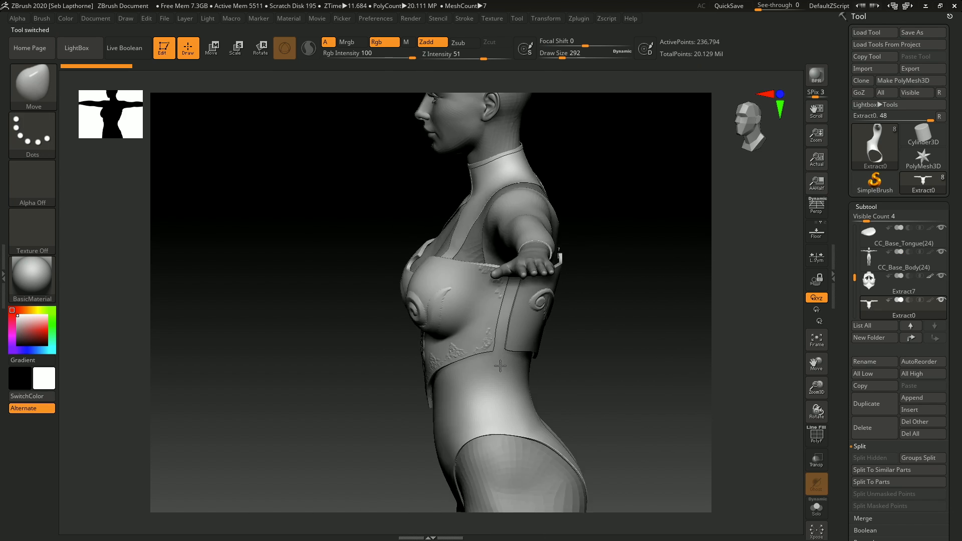
drag(380, 395, 434, 402)
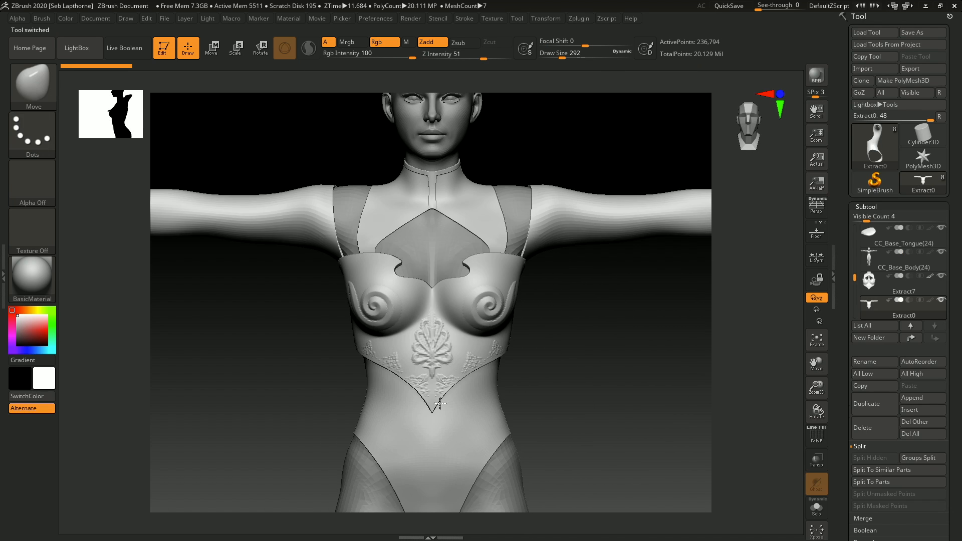
right_drag(560, 352, 399, 304)
ctrl+right_drag(395, 340, 389, 321)
right_drag(389, 320, 506, 307)
key(super)
click(430, 530)
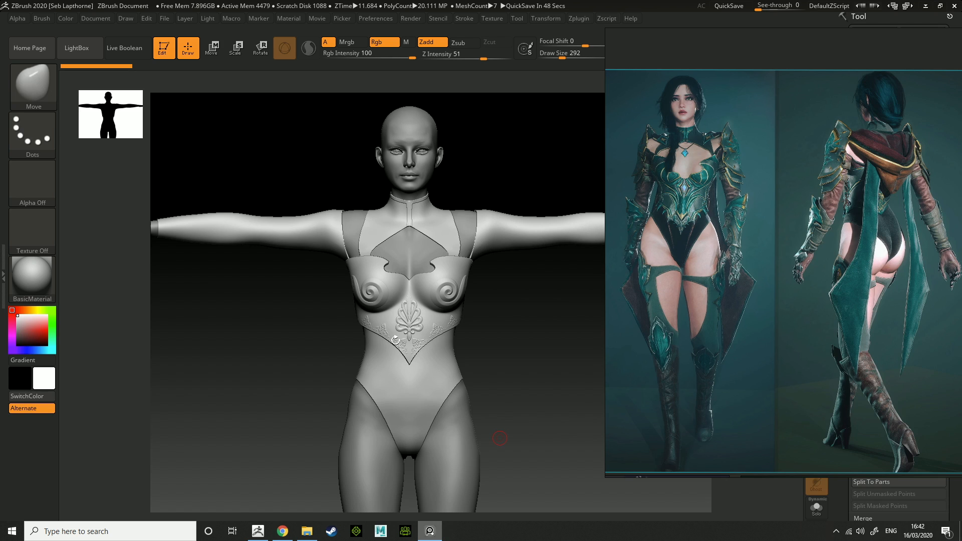
Step: Dismiss the reference image, inspect the outfit from the front and side, and set the brush draw size to 7
click(491, 479)
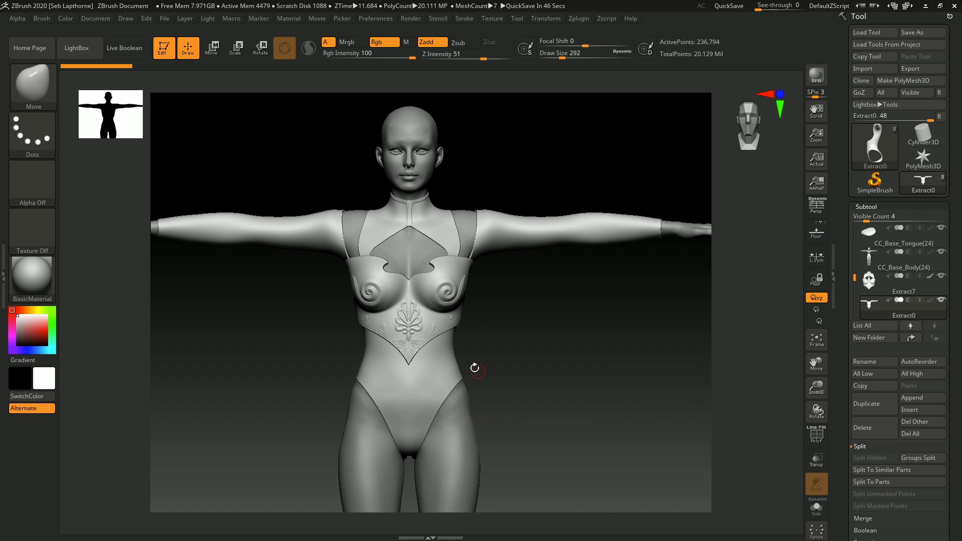
drag(474, 369, 514, 304)
right_drag(514, 304, 566, 343)
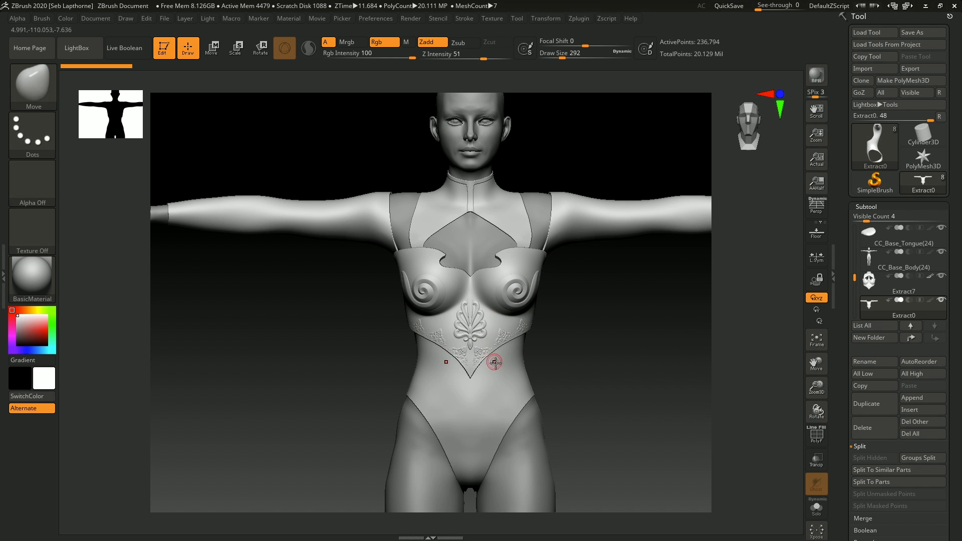
mouse_move(494, 363)
right_down()
mouse_move(370, 360)
mouse_move(388, 358)
right_up()
key(ctrl+space)
drag(498, 340, 488, 328)
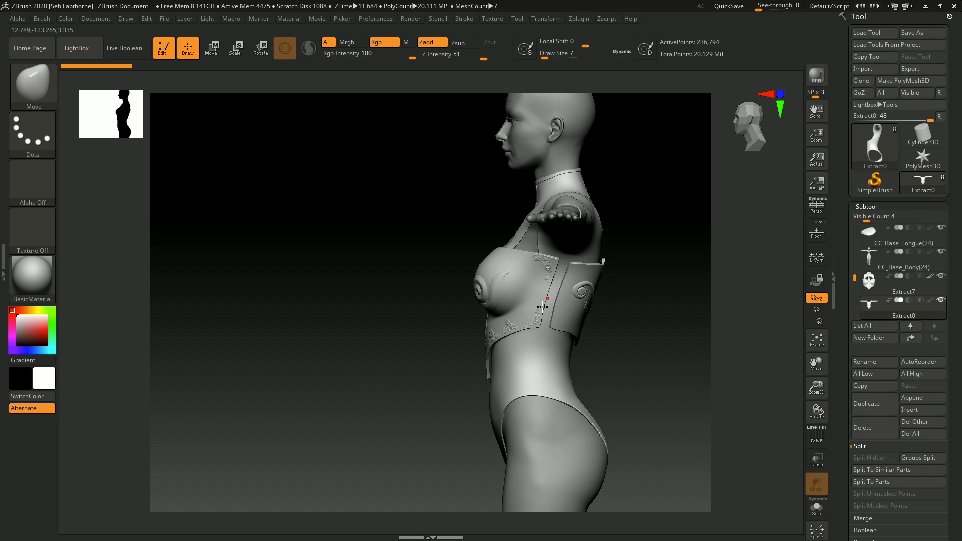
ctrl+right_drag(543, 302, 502, 385)
mouse_move(410, 376)
right_down()
mouse_move(507, 367)
mouse_move(528, 351)
mouse_move(485, 296)
right_up()
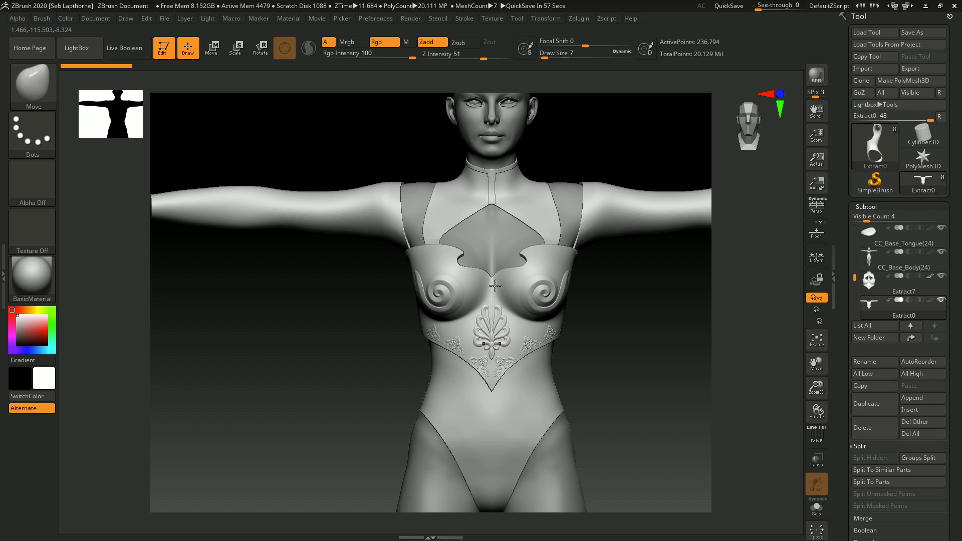
Step: Make the ornamented bodice Extract7 the active subtool, inspect it alone in Solo mode, and show the whole figure again
click(815, 507)
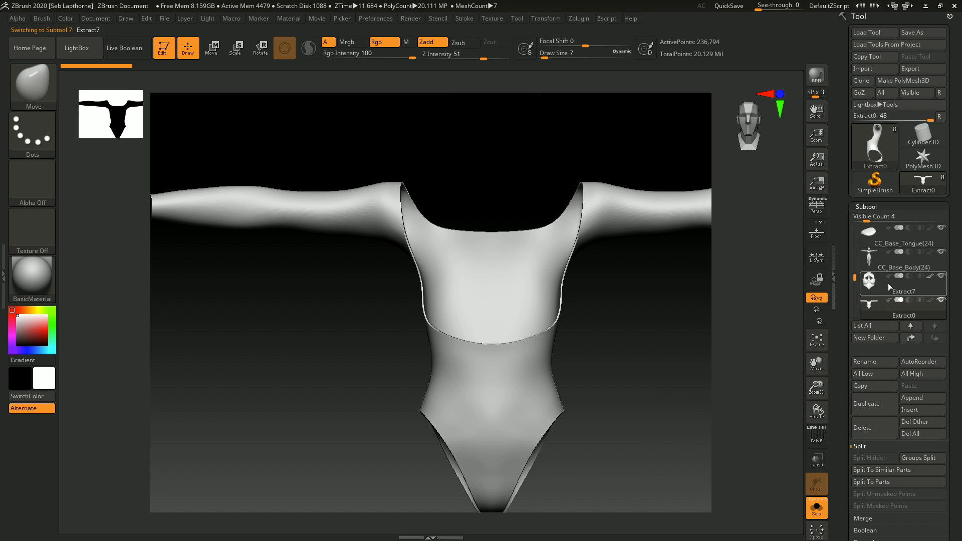
click(868, 290)
right_drag(626, 330, 617, 355)
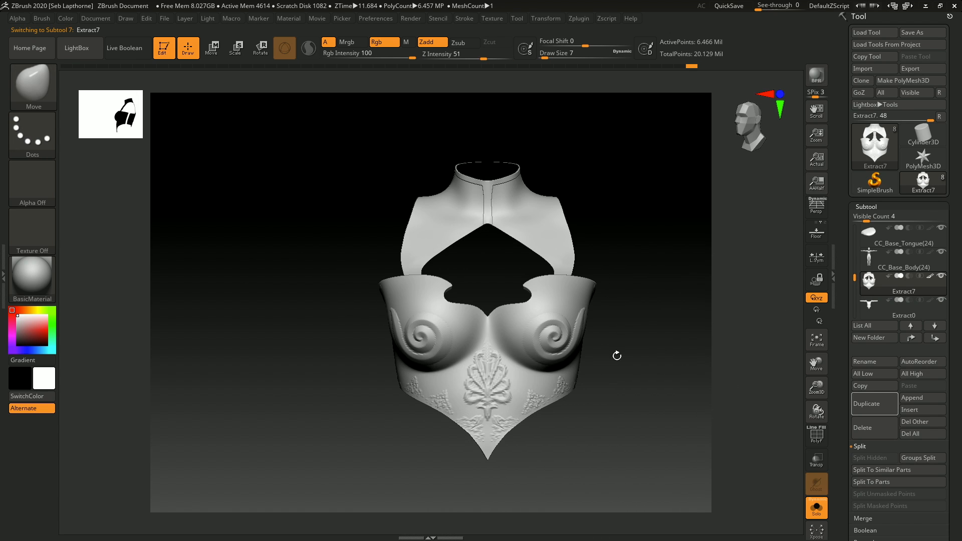
click(819, 510)
ctrl+right_drag(627, 406, 580, 366)
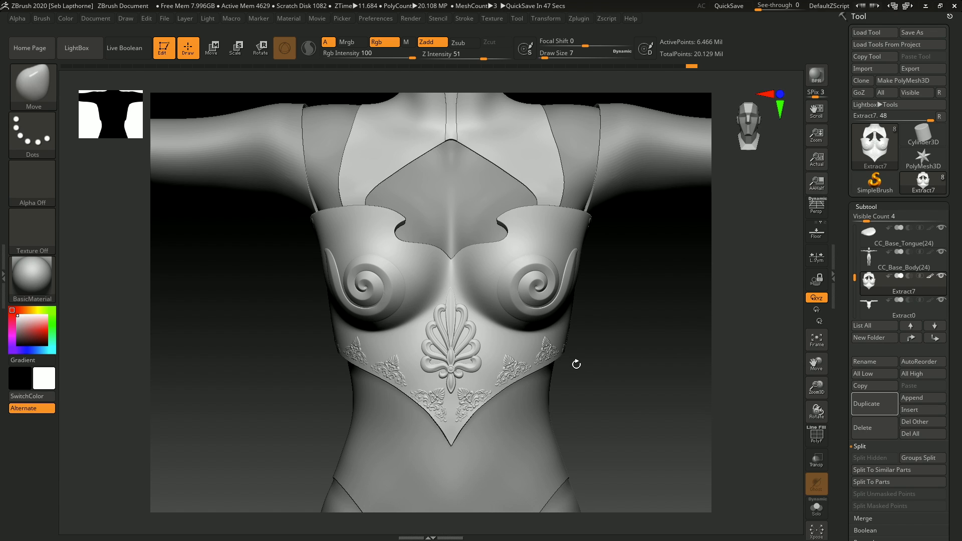
ctrl+right_drag(495, 260, 463, 210)
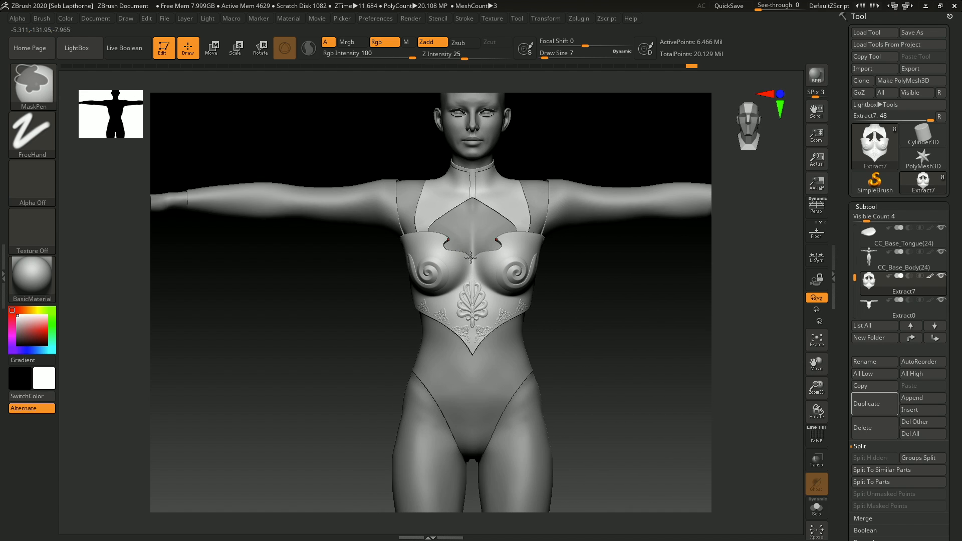
Step: Compare the outfit with the armoured character reference in the image viewer, and start a BPR render of the figure's upper body
key(super)
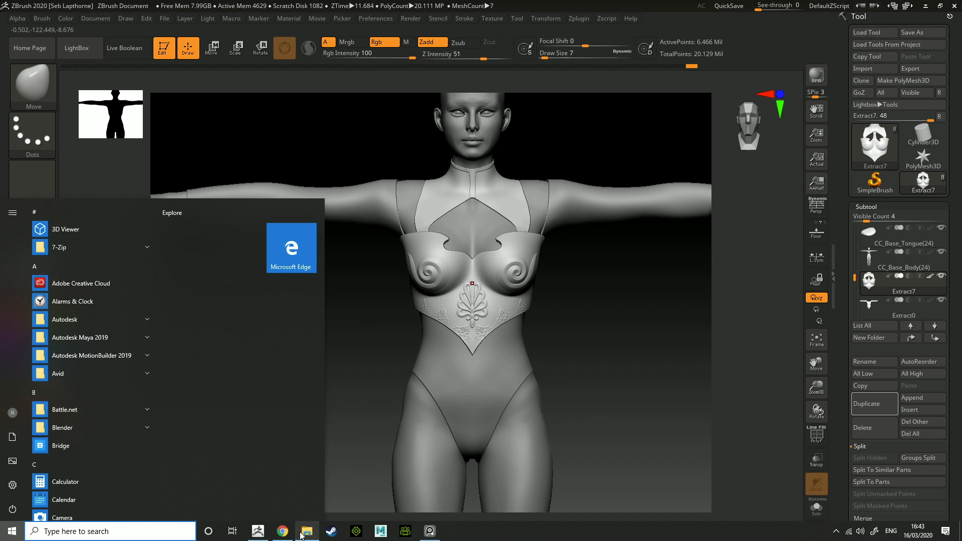
click(429, 531)
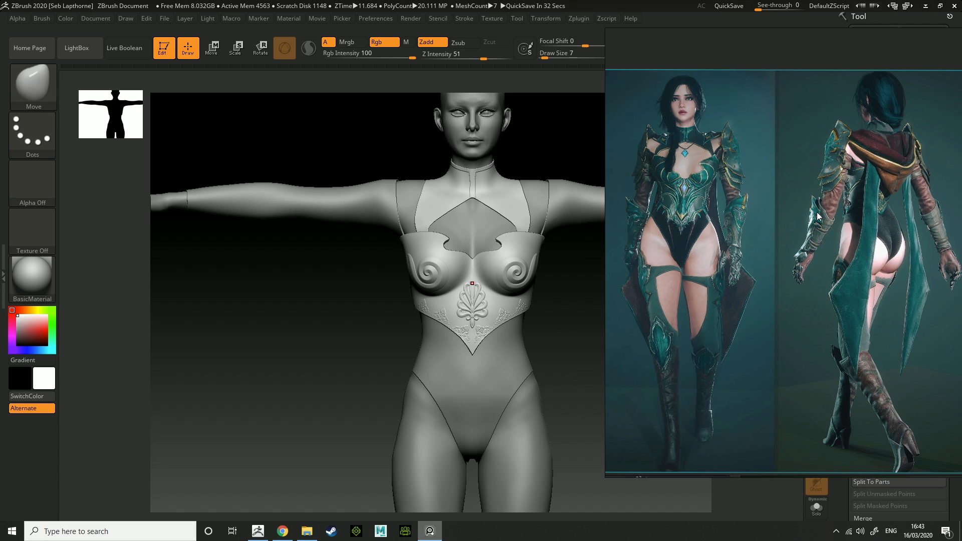
click(565, 307)
mouse_move(550, 305)
alt+right_down()
mouse_move(516, 356)
mouse_move(504, 285)
mouse_move(476, 315)
mouse_move(525, 310)
alt+right_up()
click(813, 83)
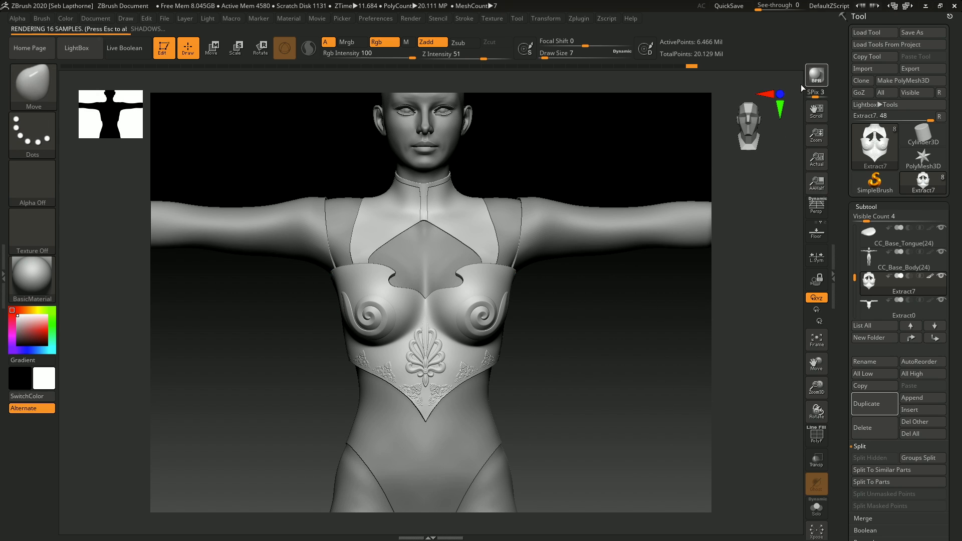